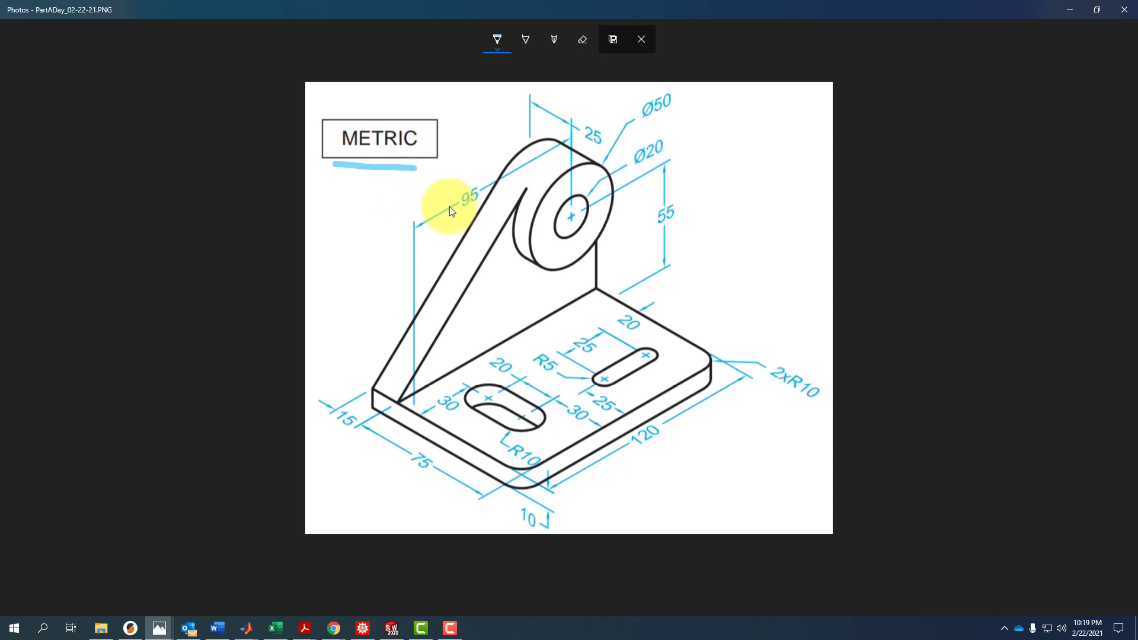
Mark up the reference drawing with the pen, tracing the base plate, rib and boss and pointing to the hole and both slots
mouse_move(680, 295)
left_mouse_down()
mouse_move(753, 335)
mouse_move(579, 500)
mouse_move(449, 483)
mouse_move(388, 436)
left_mouse_up()
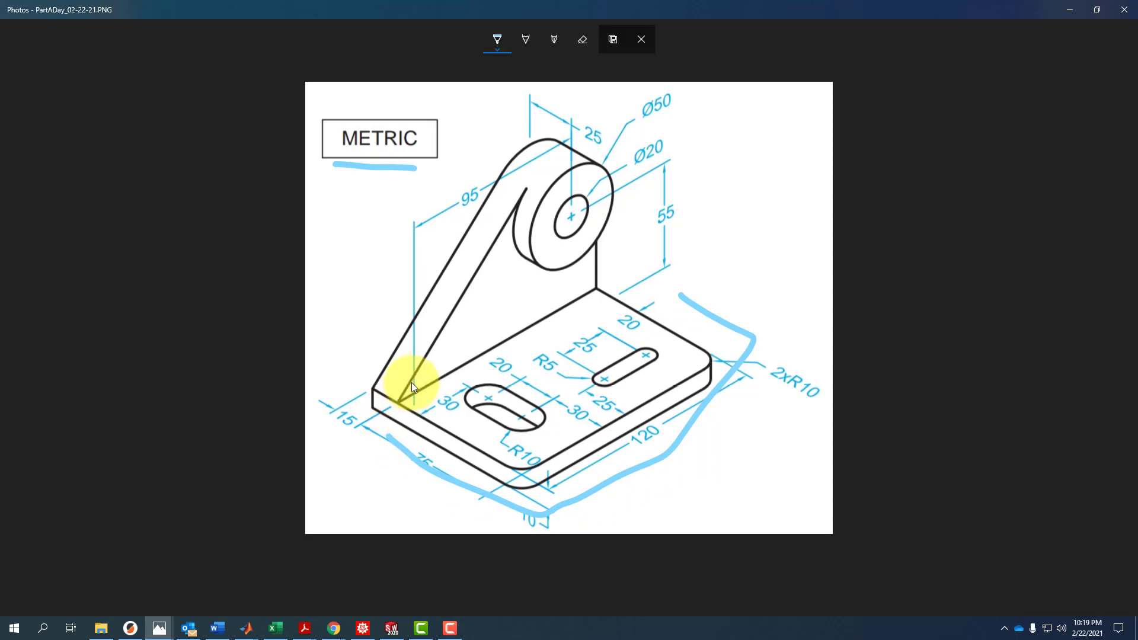
mouse_move(412, 382)
left_mouse_down()
mouse_move(535, 194)
mouse_move(609, 211)
mouse_move(522, 191)
mouse_move(621, 214)
left_mouse_up()
left_click_drag(508, 193, 521, 188)
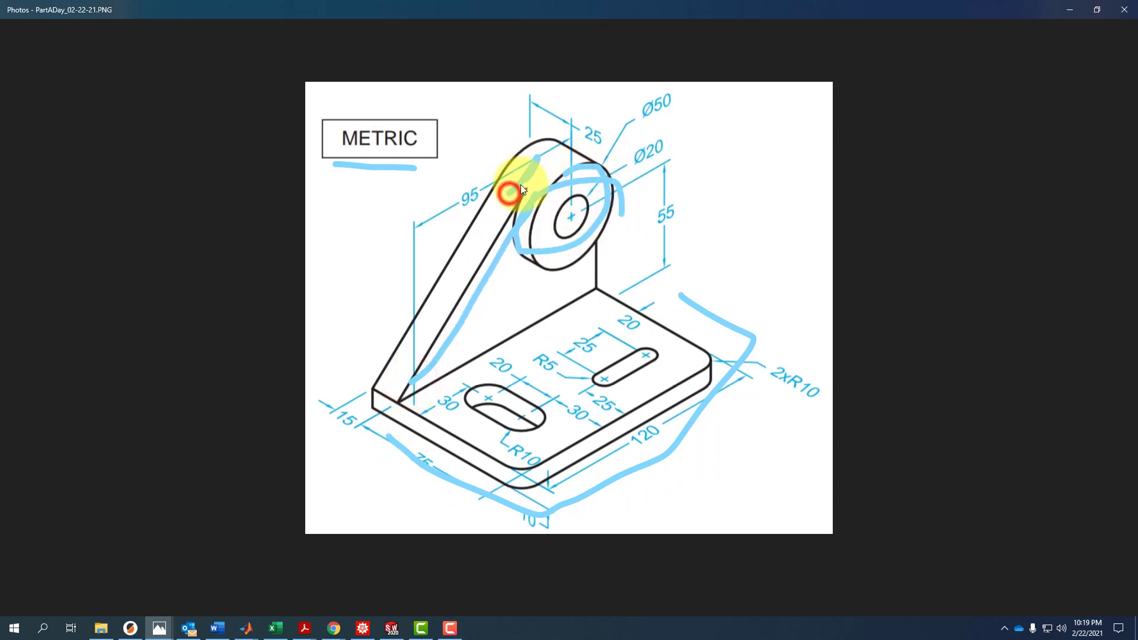
left_click_drag(607, 164, 604, 256)
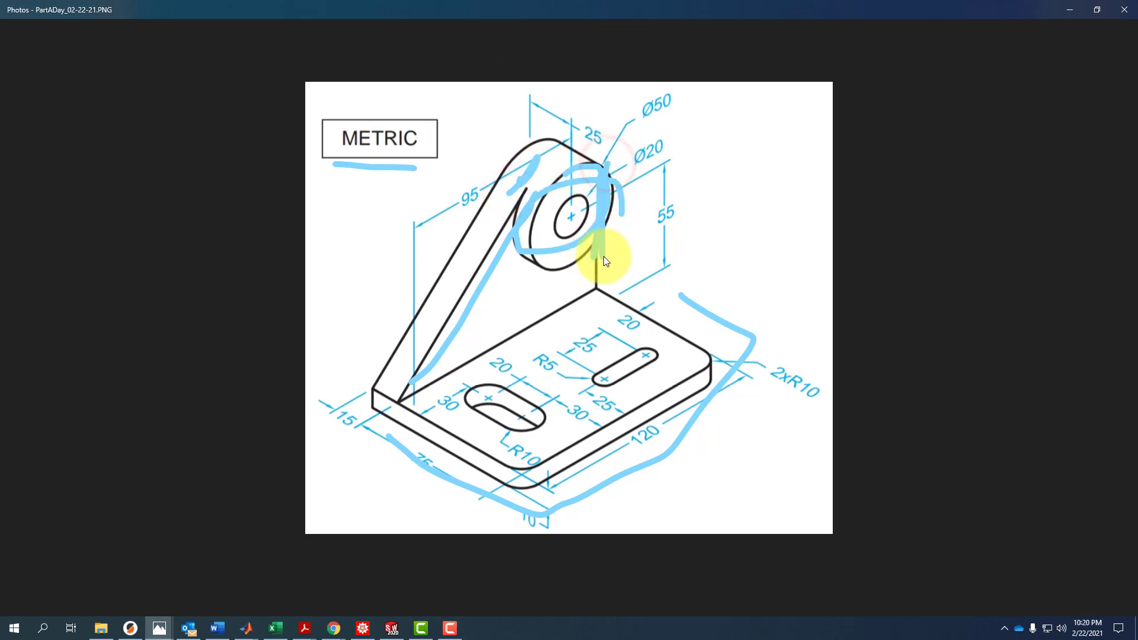
mouse_move(682, 274)
left_mouse_down()
mouse_move(574, 216)
mouse_move(575, 233)
left_mouse_up()
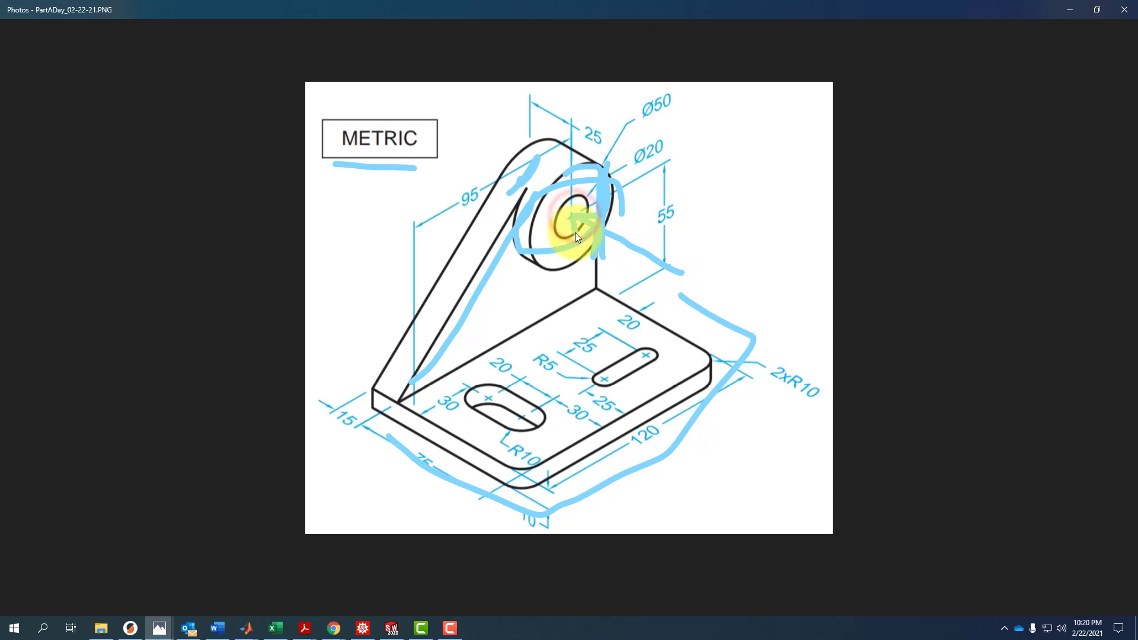
left_click_drag(498, 364, 502, 420)
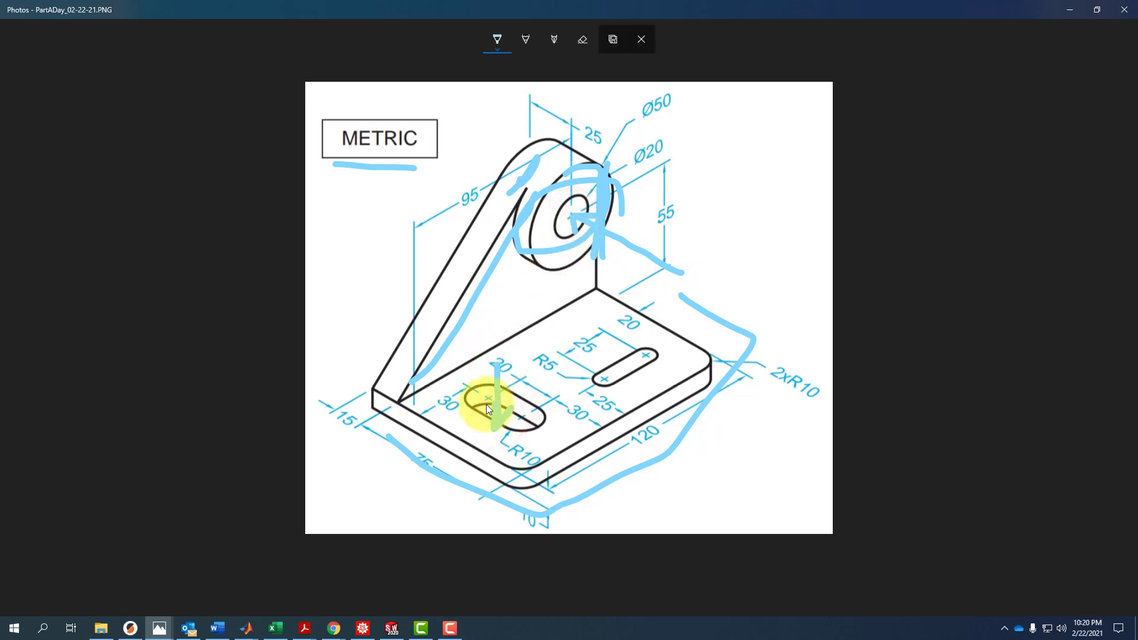
mouse_move(614, 300)
left_mouse_down()
mouse_move(617, 368)
mouse_move(628, 352)
left_mouse_up()
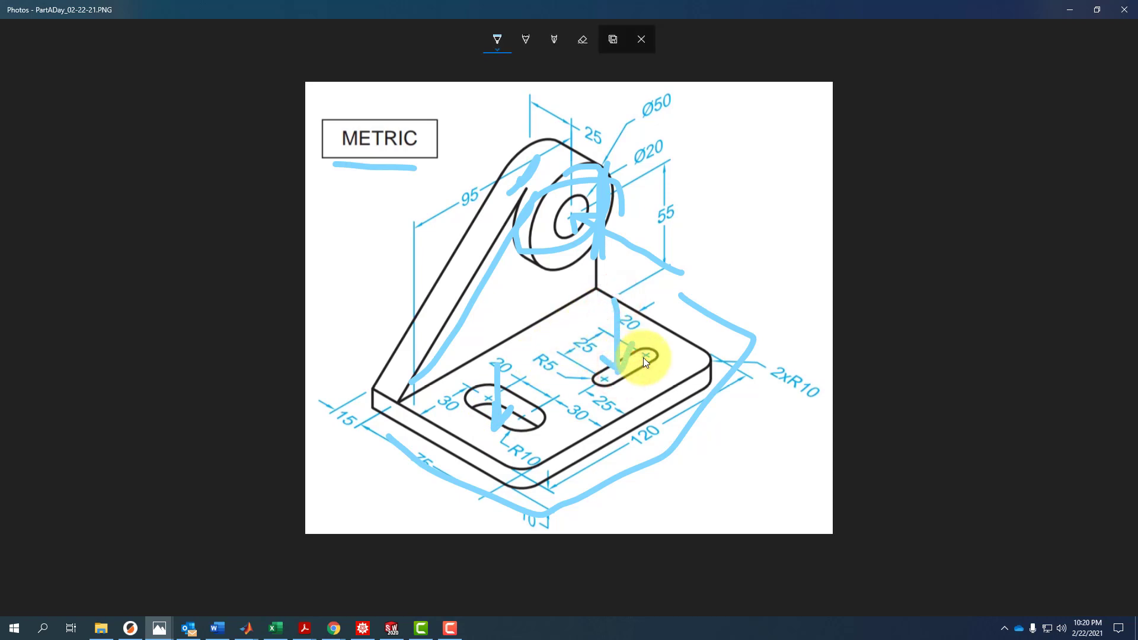
Erase all pen marks from the reference drawing, including the underline below METRIC
left_click(583, 37)
left_click(530, 144)
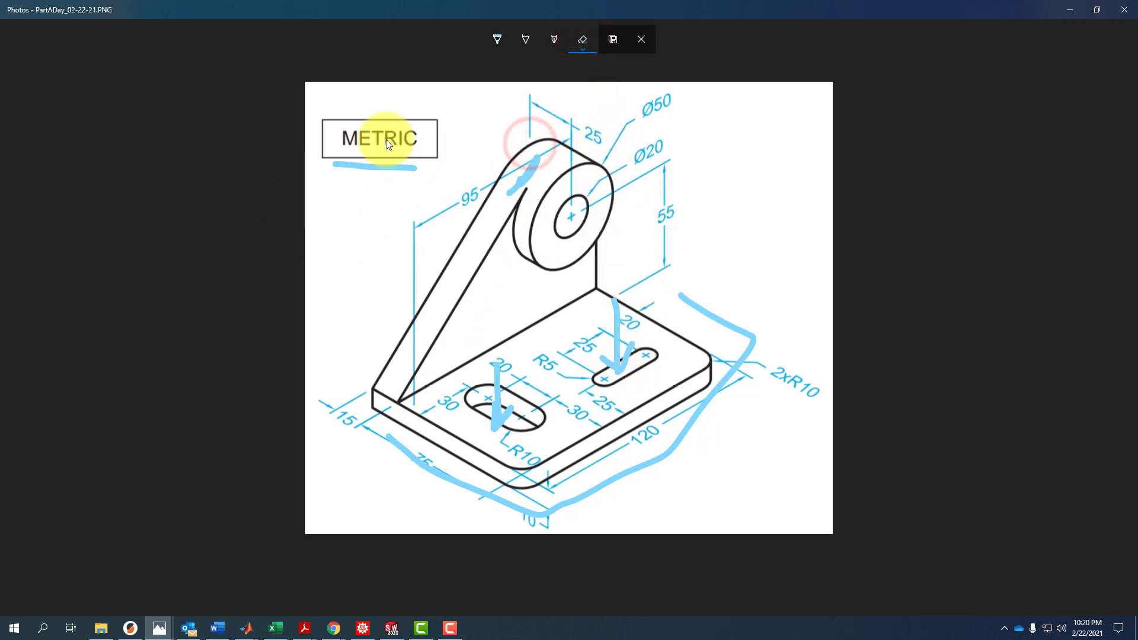
left_click(376, 167)
mouse_move(418, 361)
left_mouse_down()
mouse_move(406, 483)
mouse_move(443, 422)
left_mouse_up()
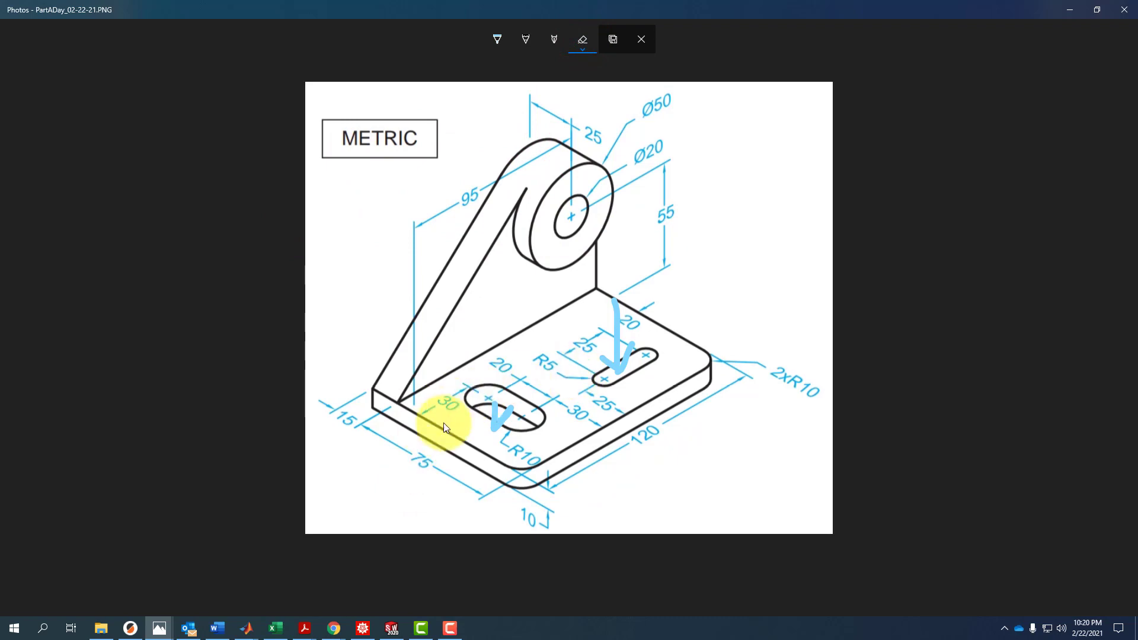
left_click(500, 418)
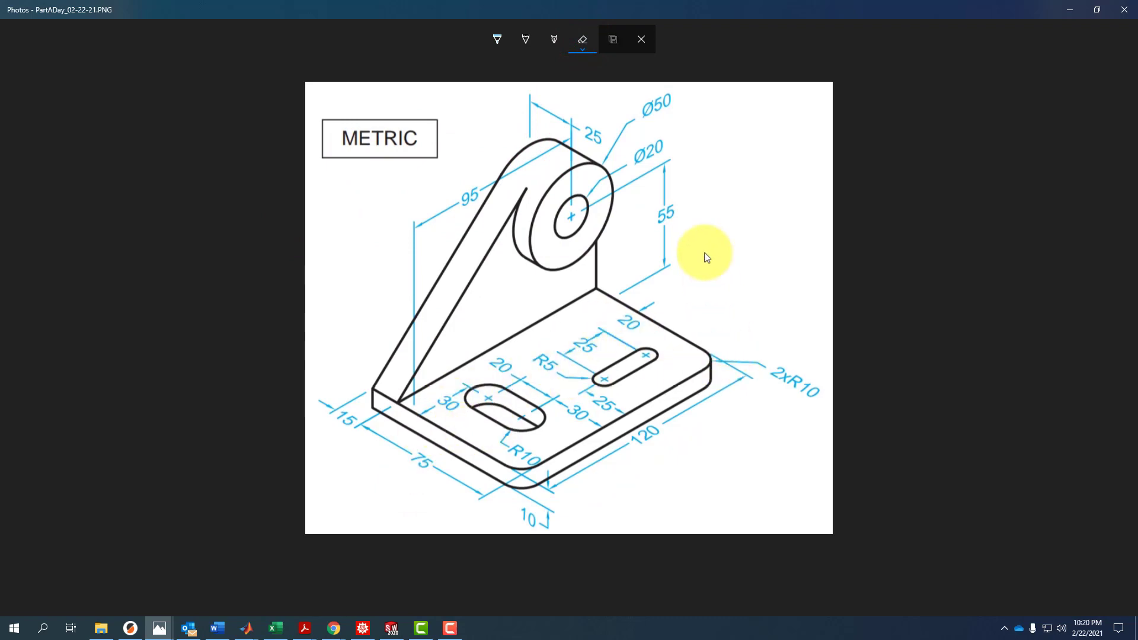
Move the drawing window aside, switch to SOLIDWORKS and set the document units to MMGS (millimeter, gram, second)
mouse_move(646, 13)
left_mouse_down()
mouse_move(719, 77)
mouse_move(920, 37)
mouse_move(947, 42)
mouse_move(948, 24)
left_mouse_up()
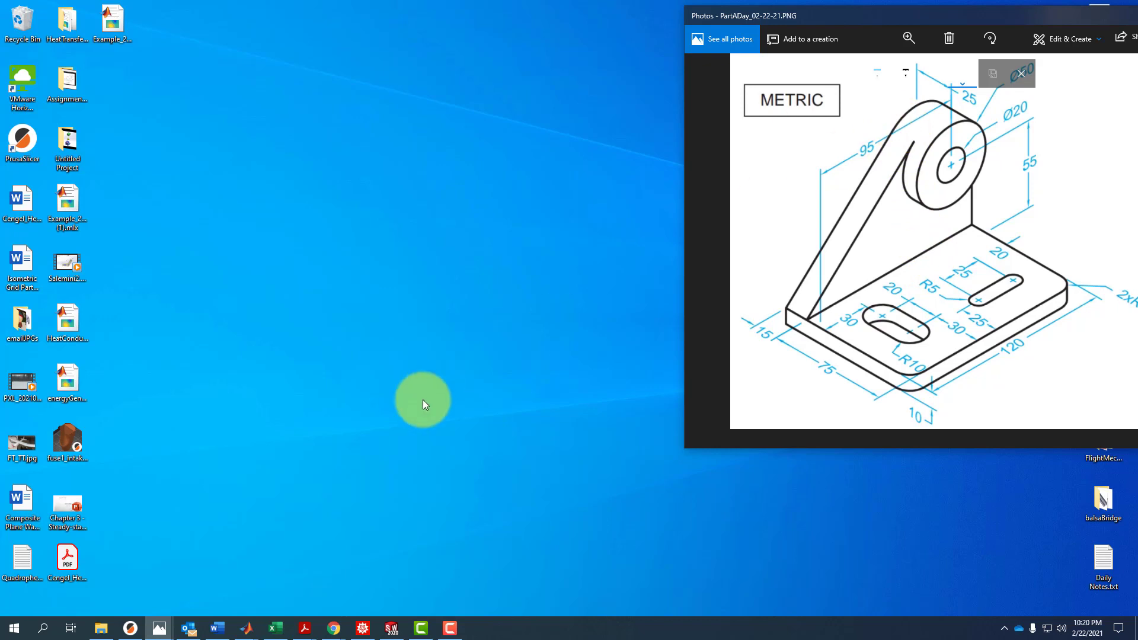
left_click(389, 630)
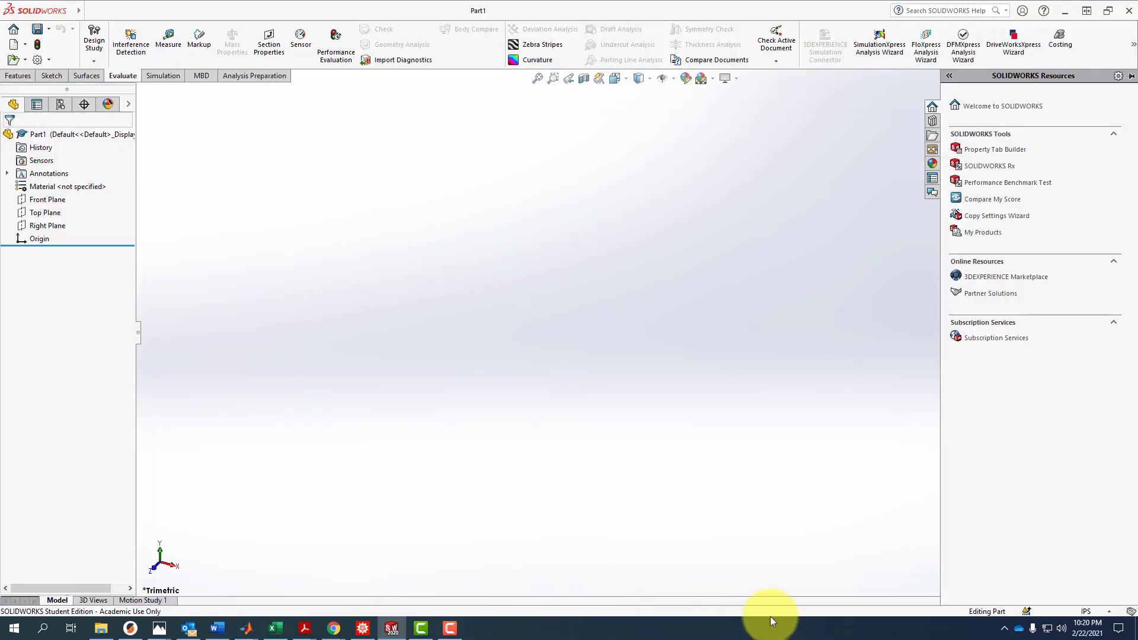
left_click(1067, 612)
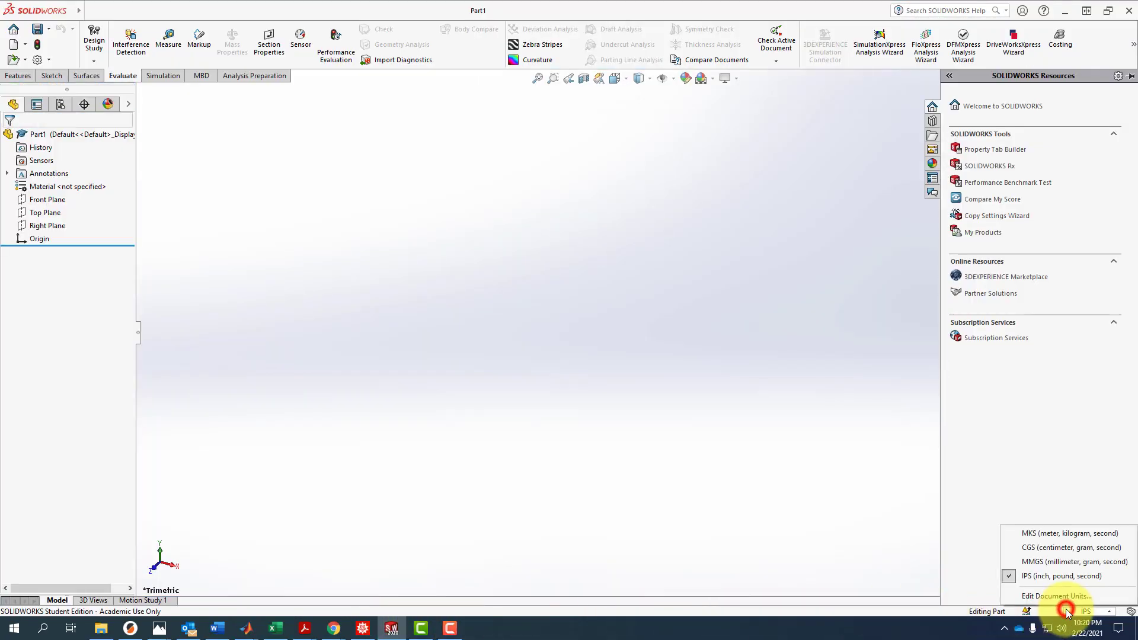
left_click(1047, 561)
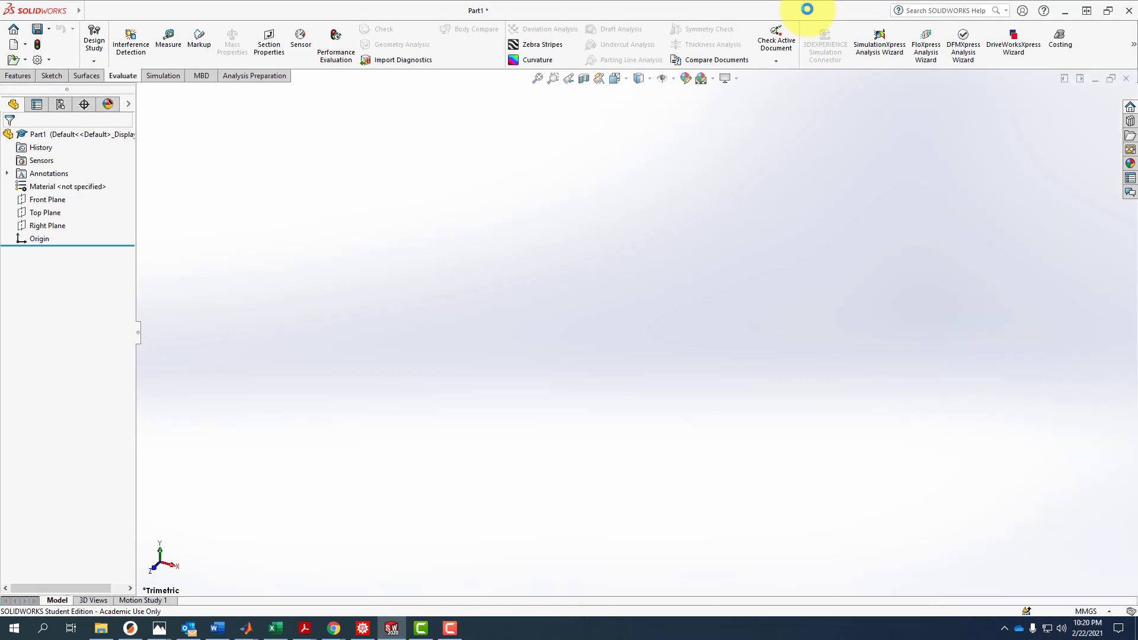
Arrange the part window and the reference drawing window side by side
left_click_drag(807, 9, 482, 15)
mouse_move(846, 18)
left_mouse_down()
mouse_move(866, 13)
mouse_move(861, 22)
left_mouse_up()
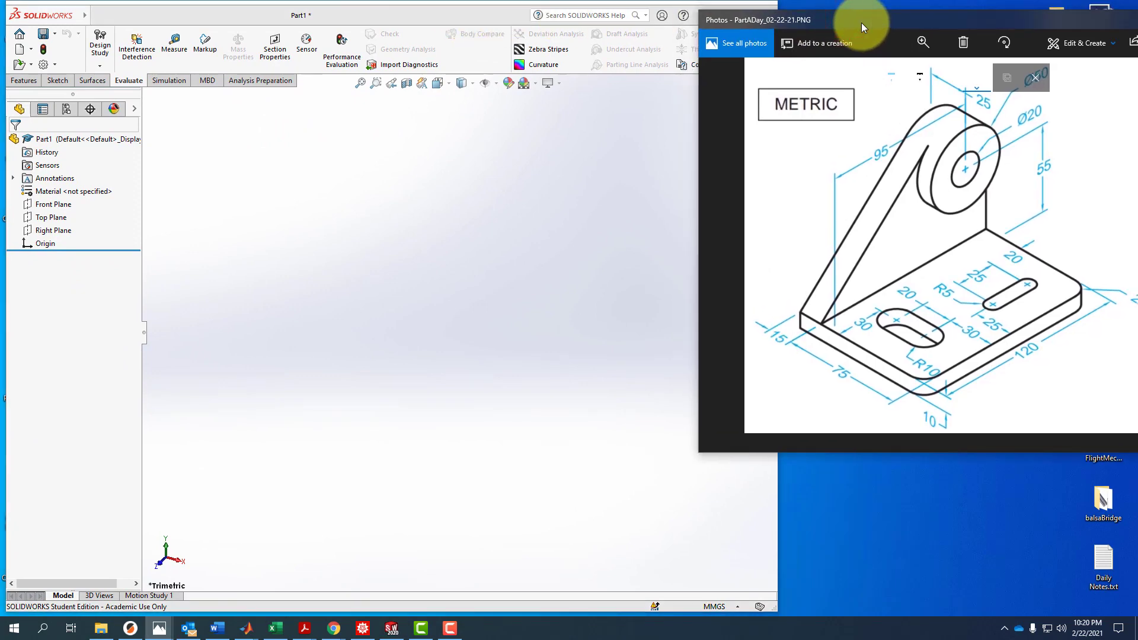
Try to mark up the reference drawing again with the Draw option
left_click(784, 403)
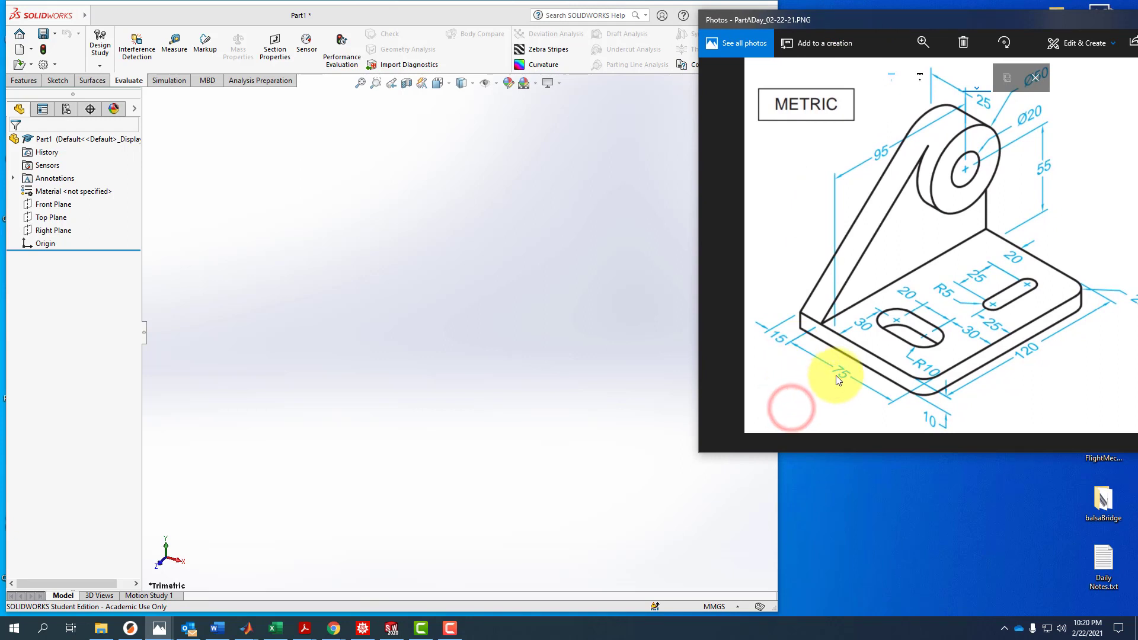
left_click(1066, 44)
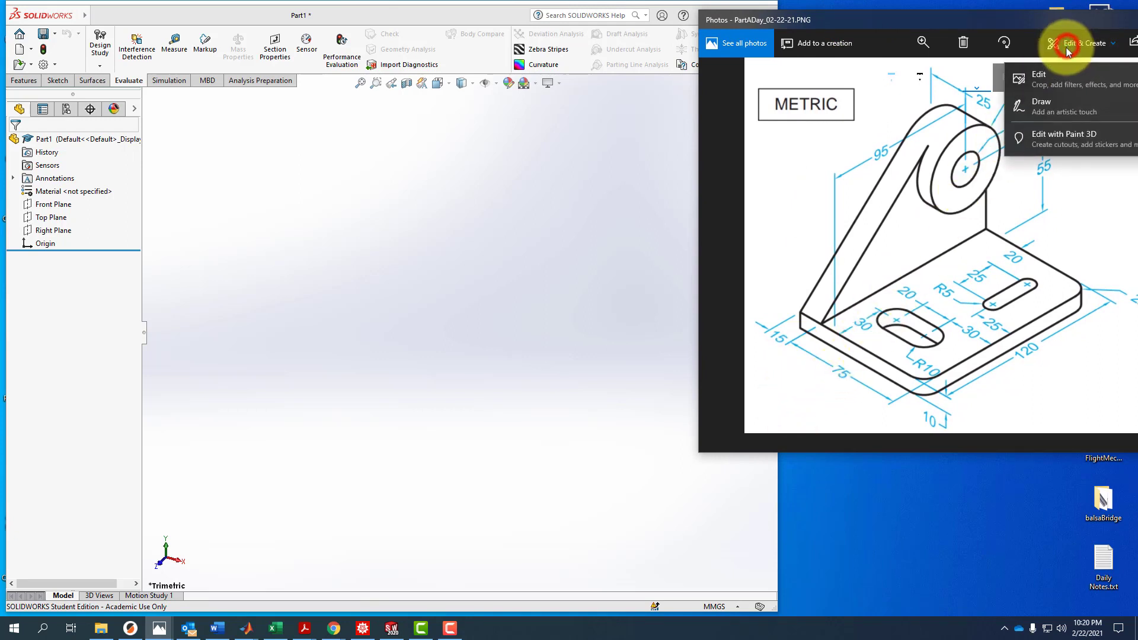
left_click(1029, 104)
left_click(789, 400)
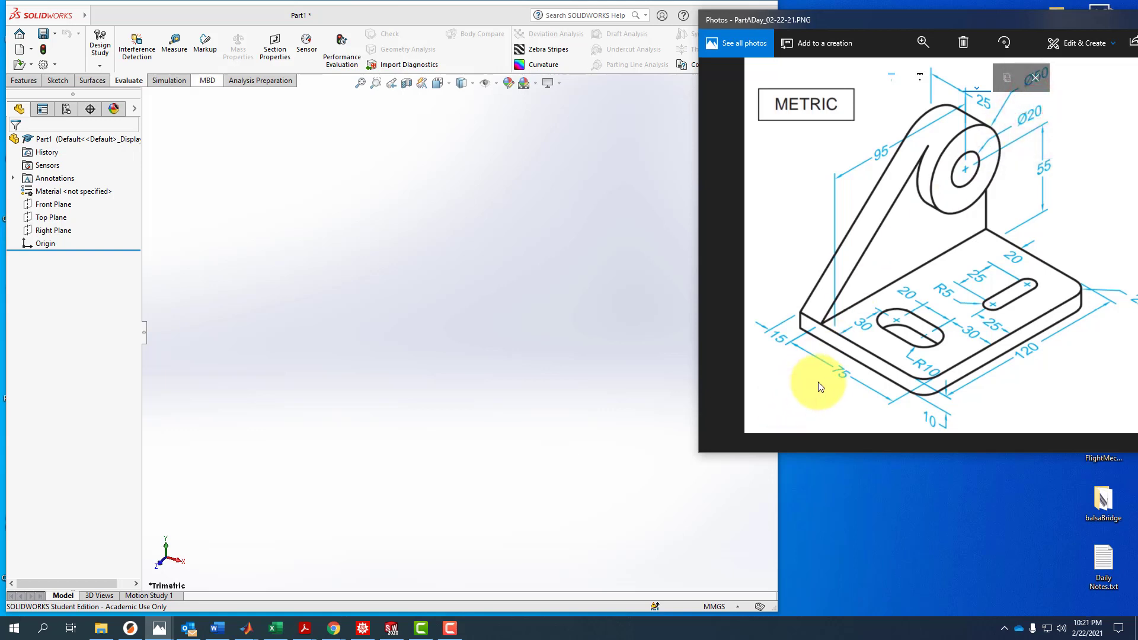
Start a sketch on the Right Plane and draw a horizontal line about 85 mm long from the origin
left_click(57, 80)
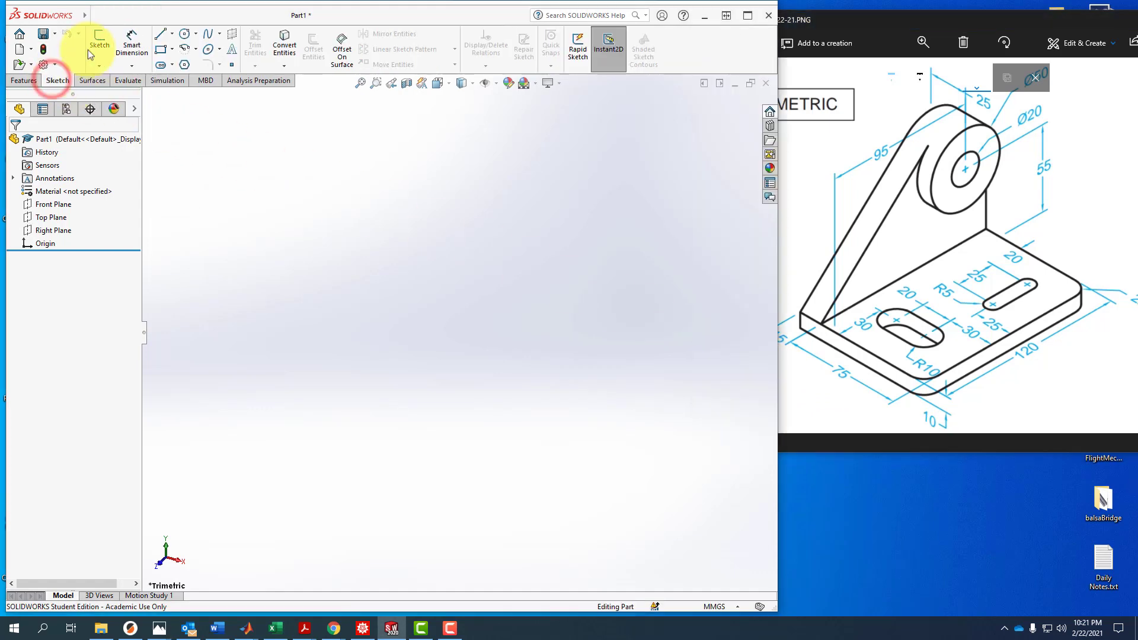
left_click(100, 40)
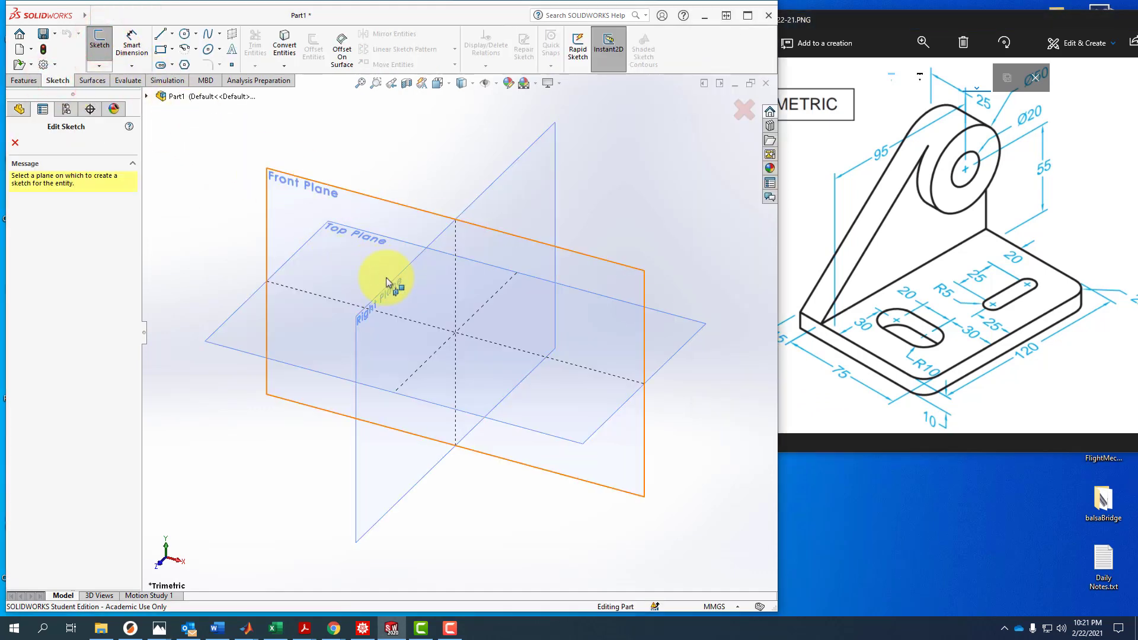
left_click(393, 284)
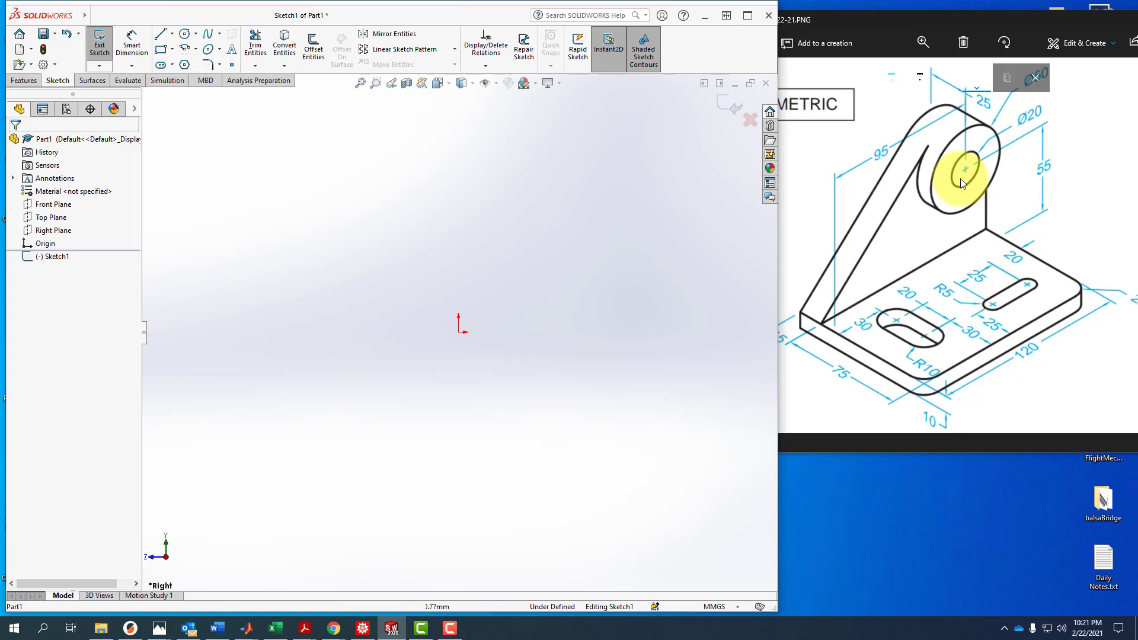
left_click(160, 35)
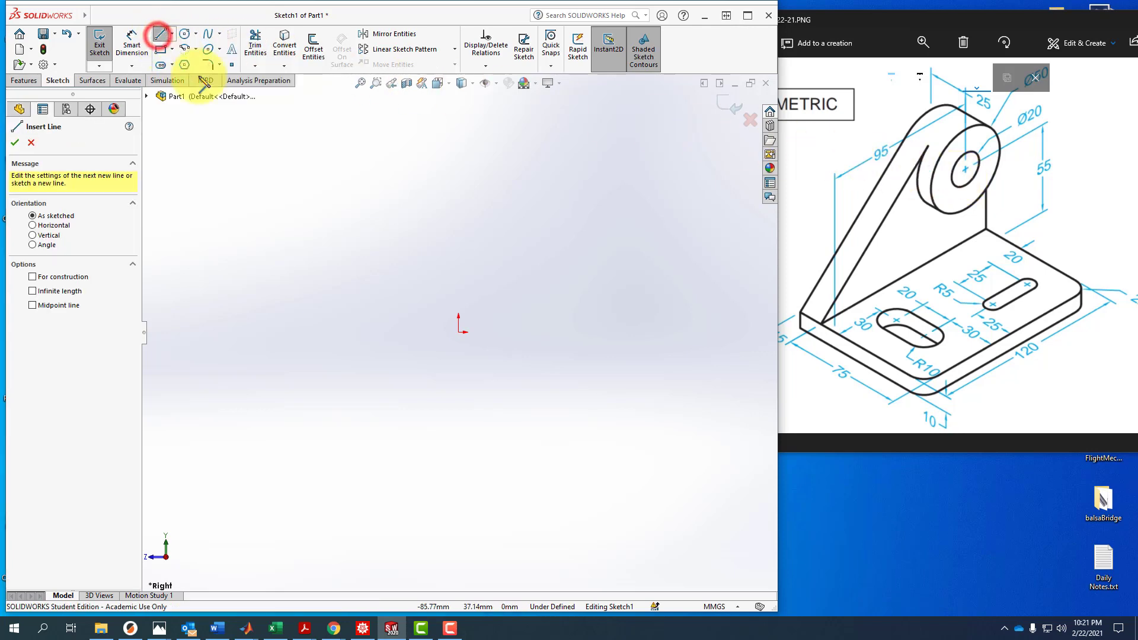
left_click(458, 332)
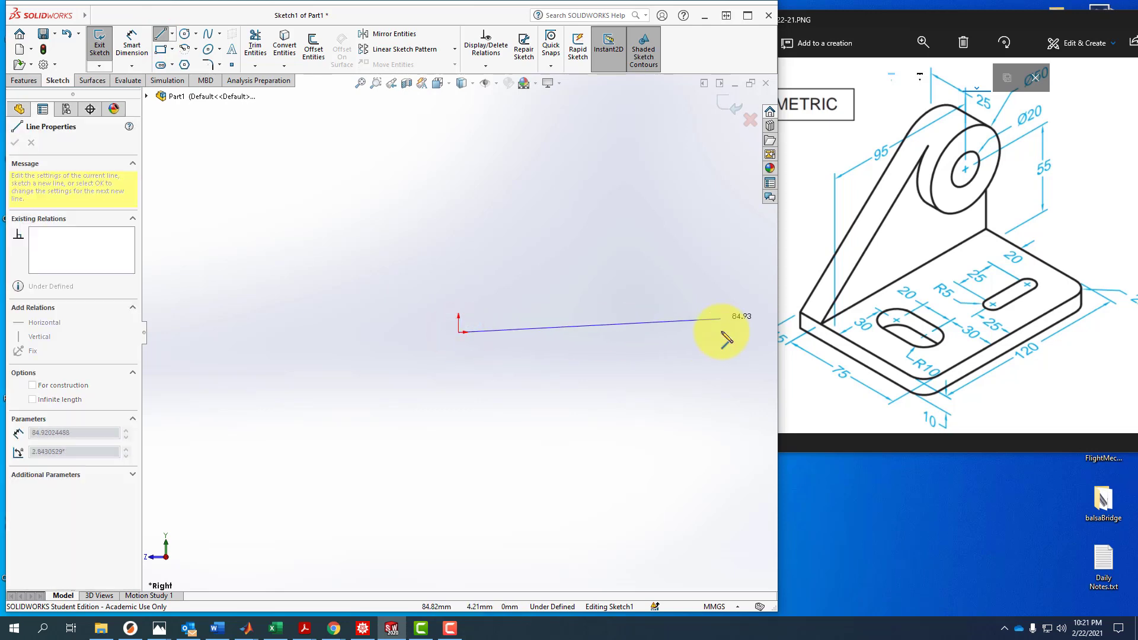
left_click(721, 332)
double_click(657, 389)
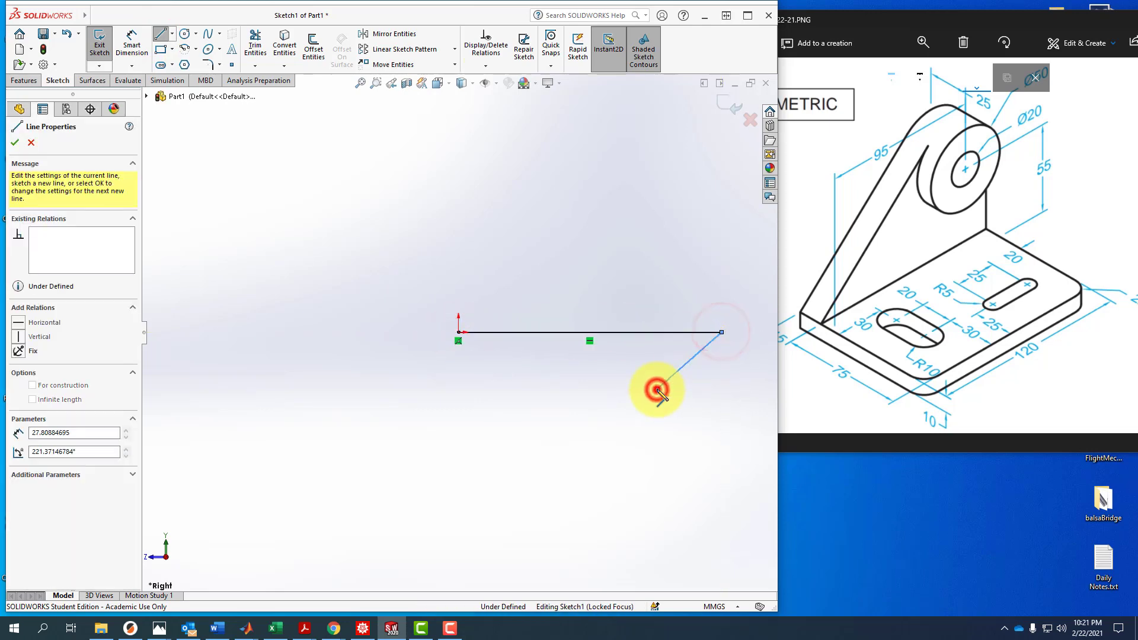
Dimension the horizontal line's length as 120 mm
left_click(130, 44)
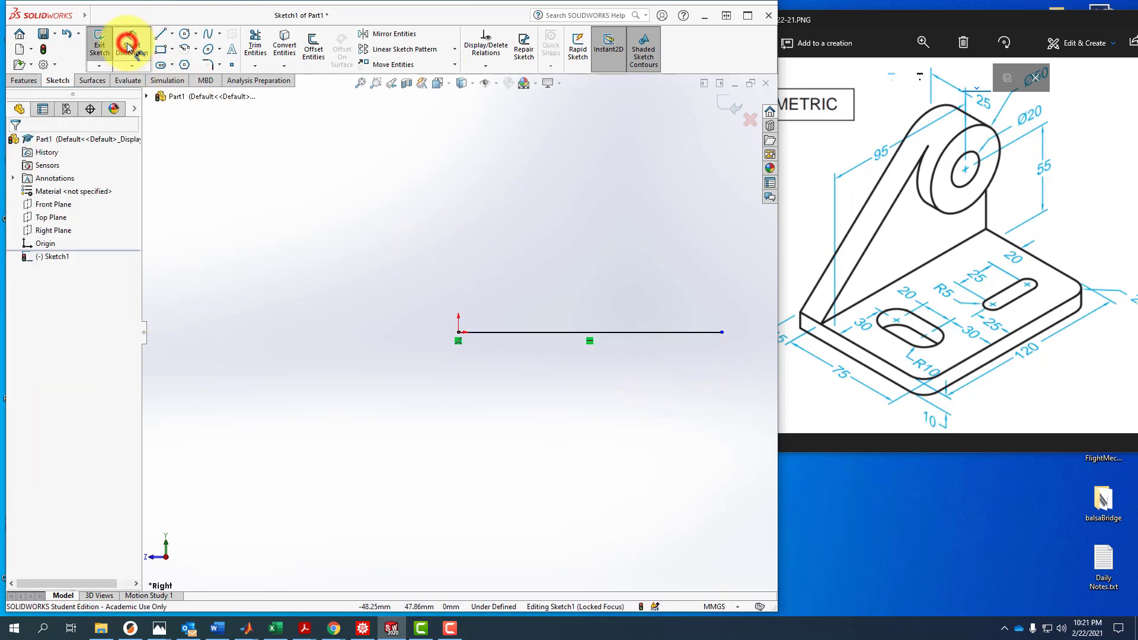
left_click(518, 332)
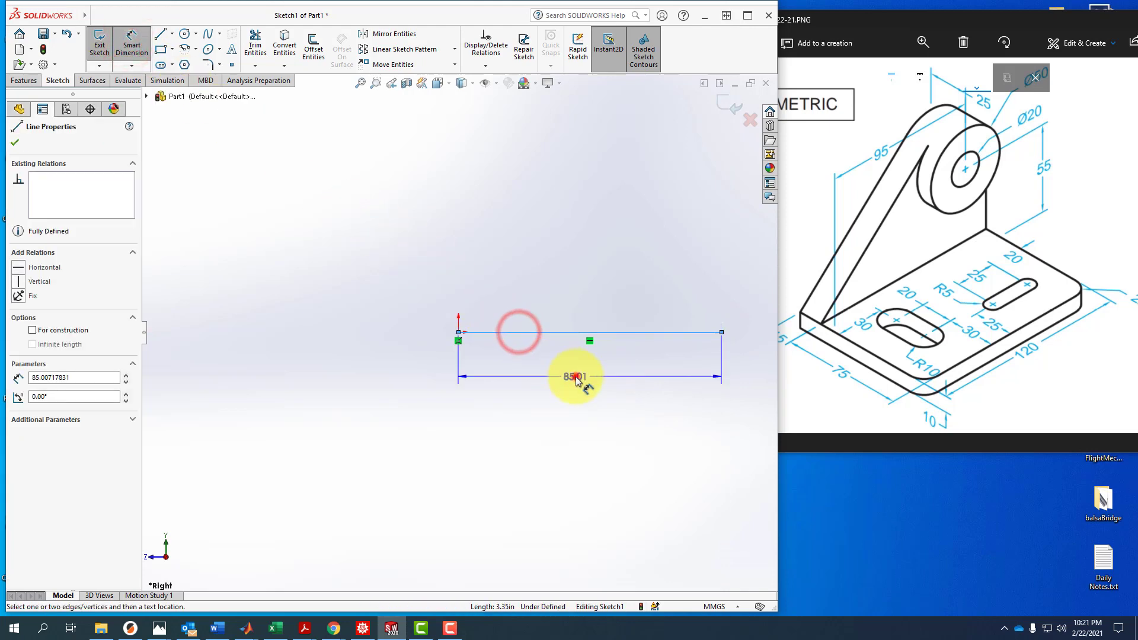
left_click(574, 379)
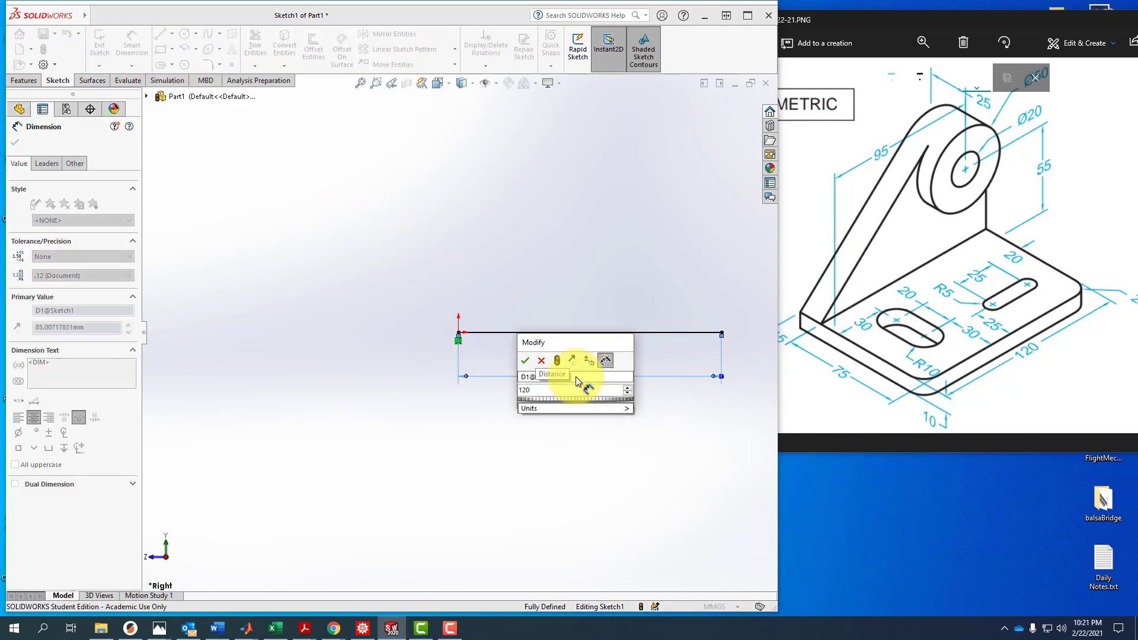
type("120")
key("Return")
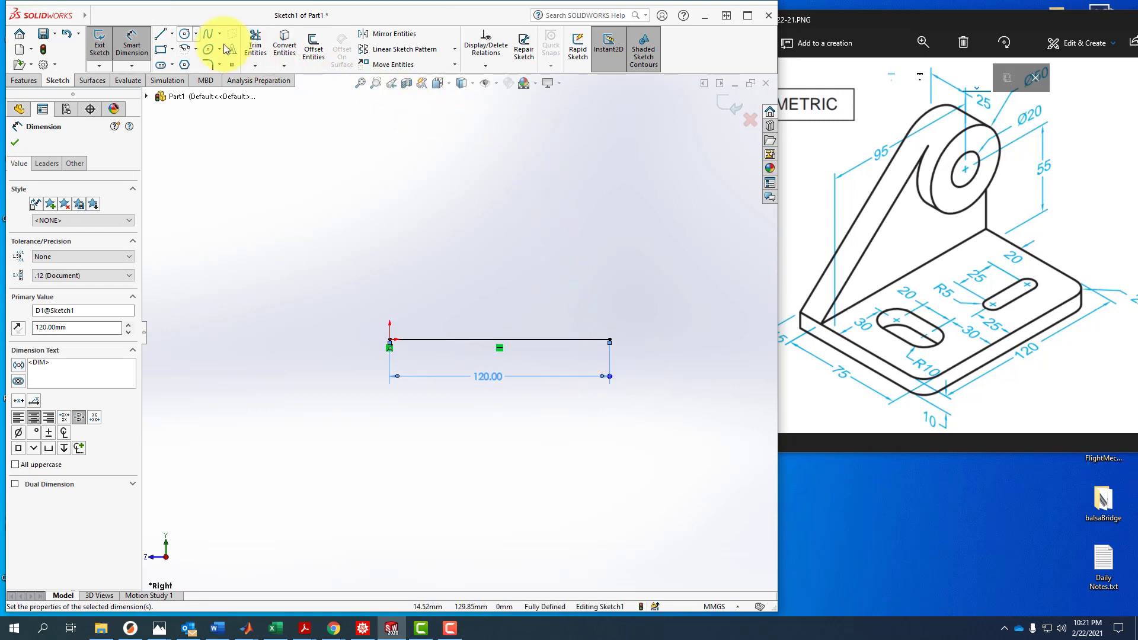
Sketch a circle about 24 mm in diameter above the line and dimension its center 55 mm above the line
left_click(186, 34)
left_click_drag(537, 199, 548, 217)
left_click(132, 44)
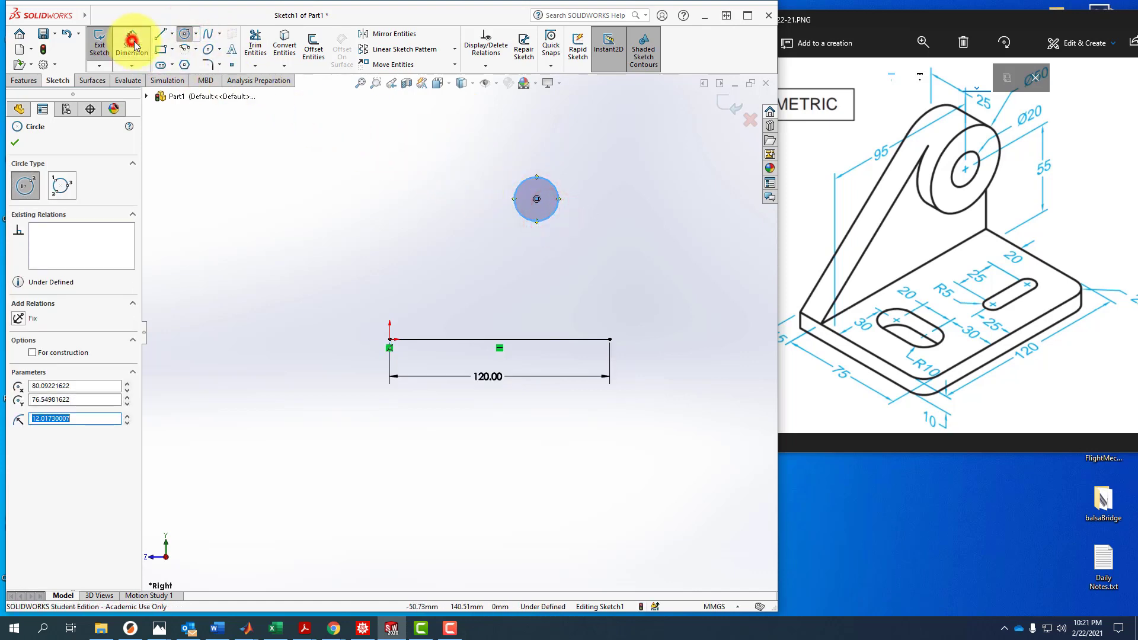
left_click(537, 221)
left_click(550, 338)
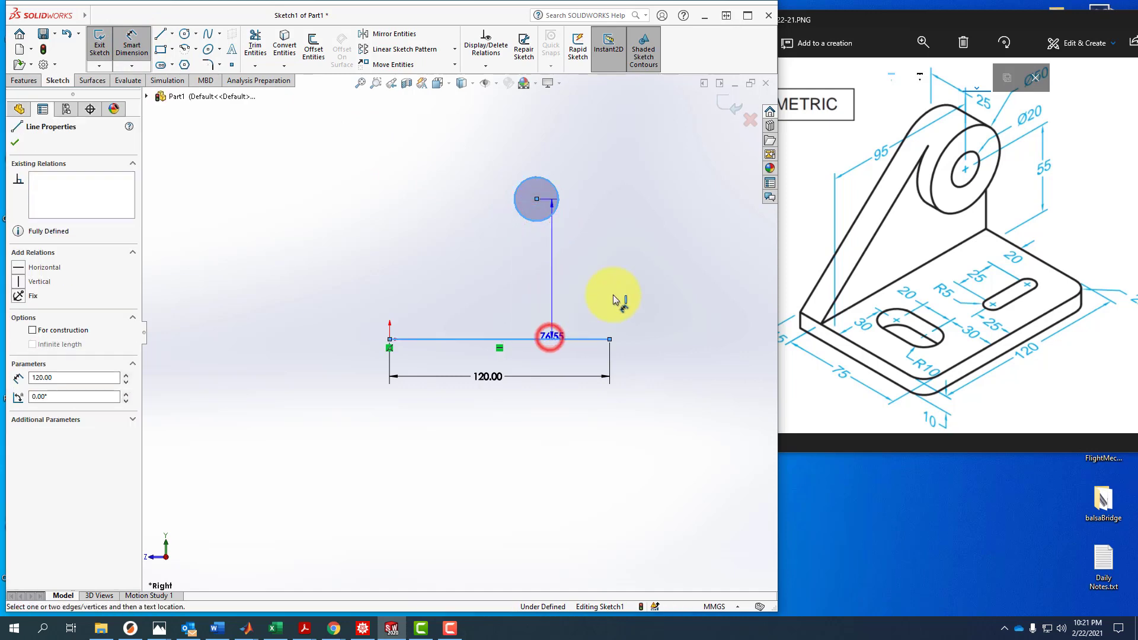
left_click(672, 259)
type("55")
key("Return")
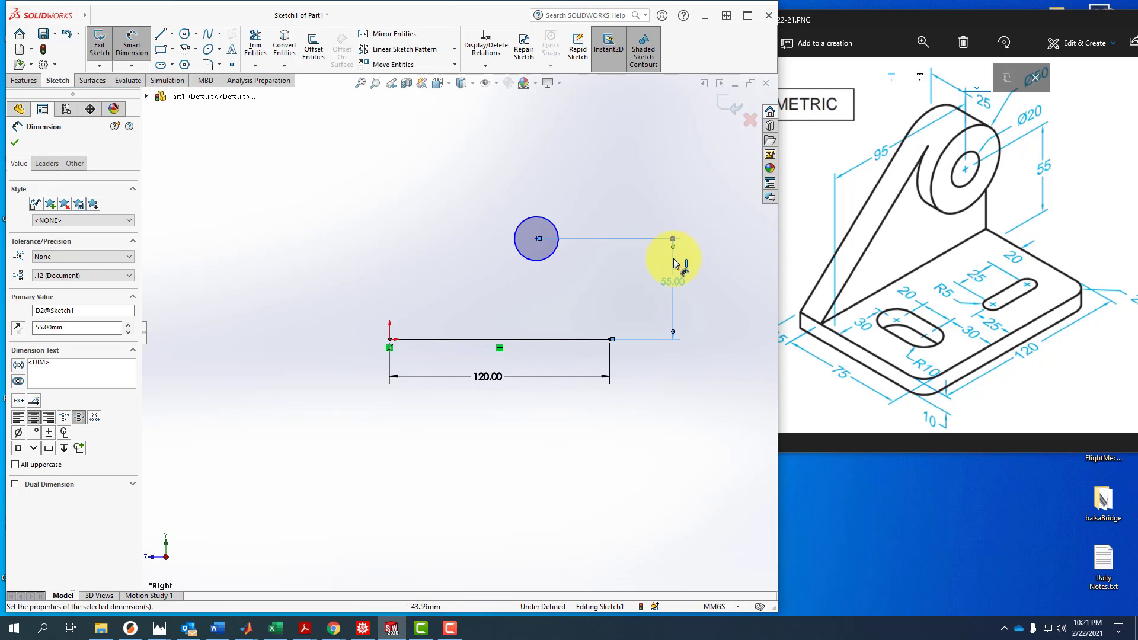
Dimension the horizontal distance from the origin to the circle's center as 95 mm
left_click(389, 341)
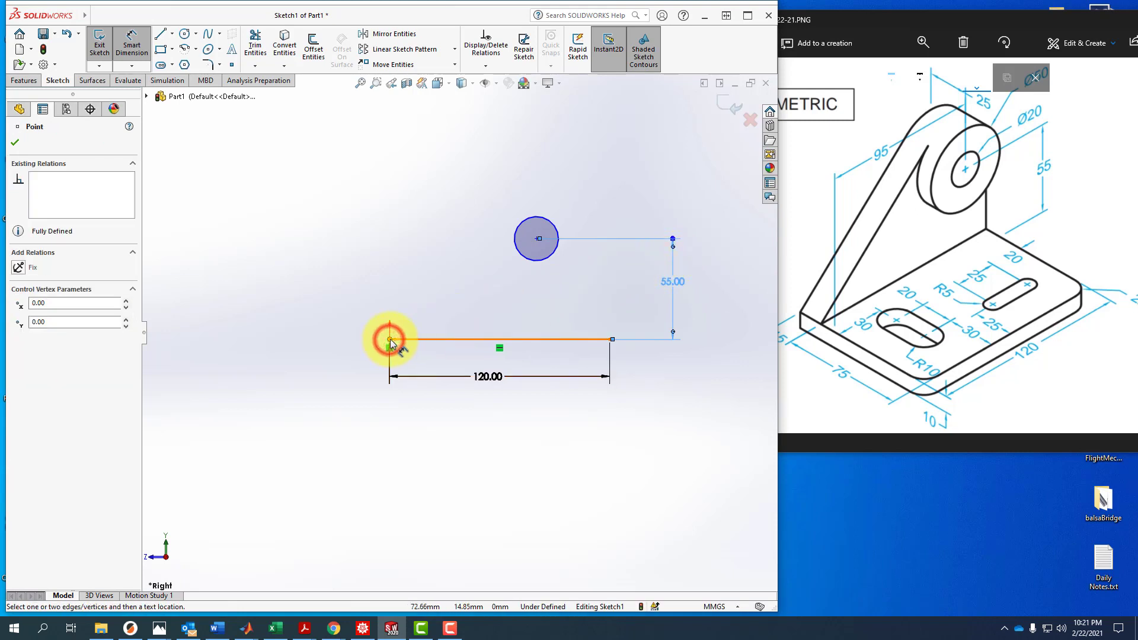
left_click(534, 259)
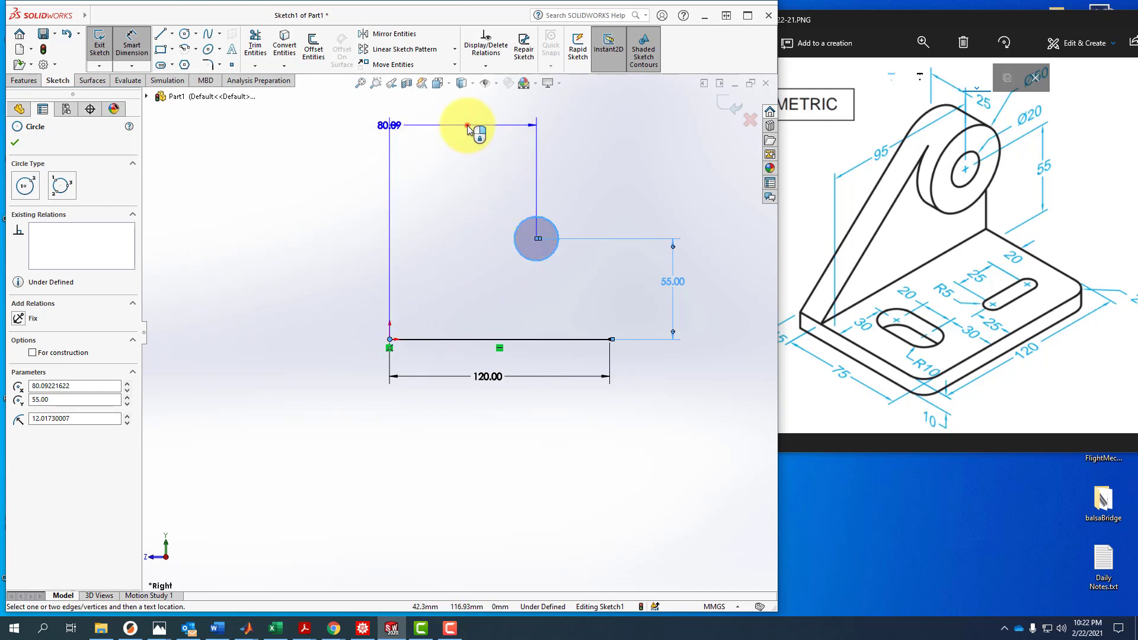
left_click(466, 124)
type("95")
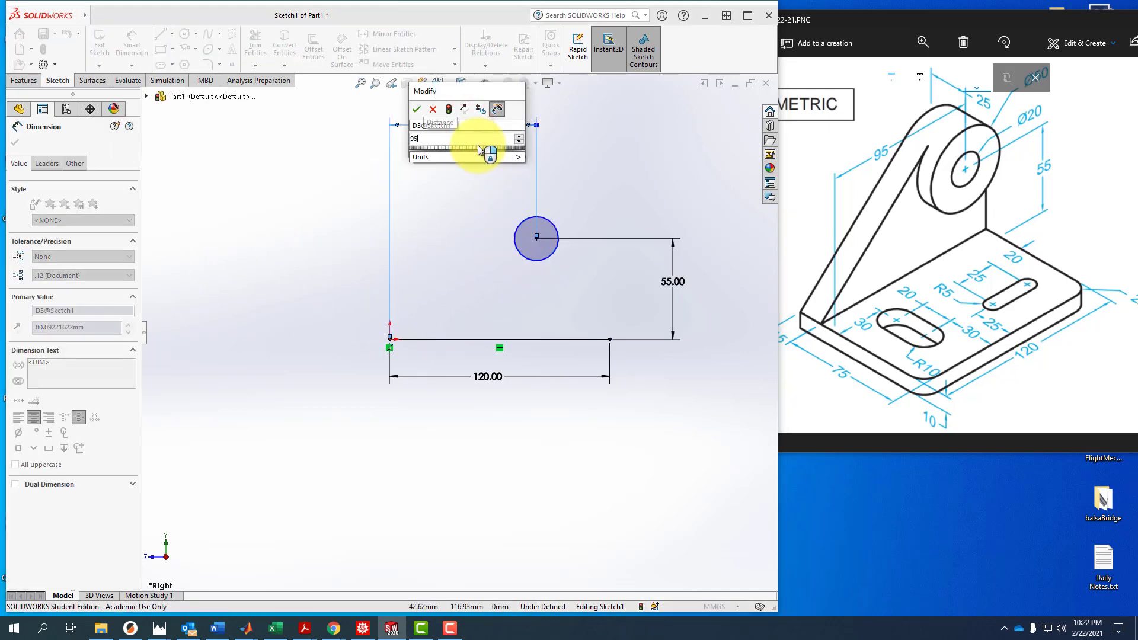
key("Return")
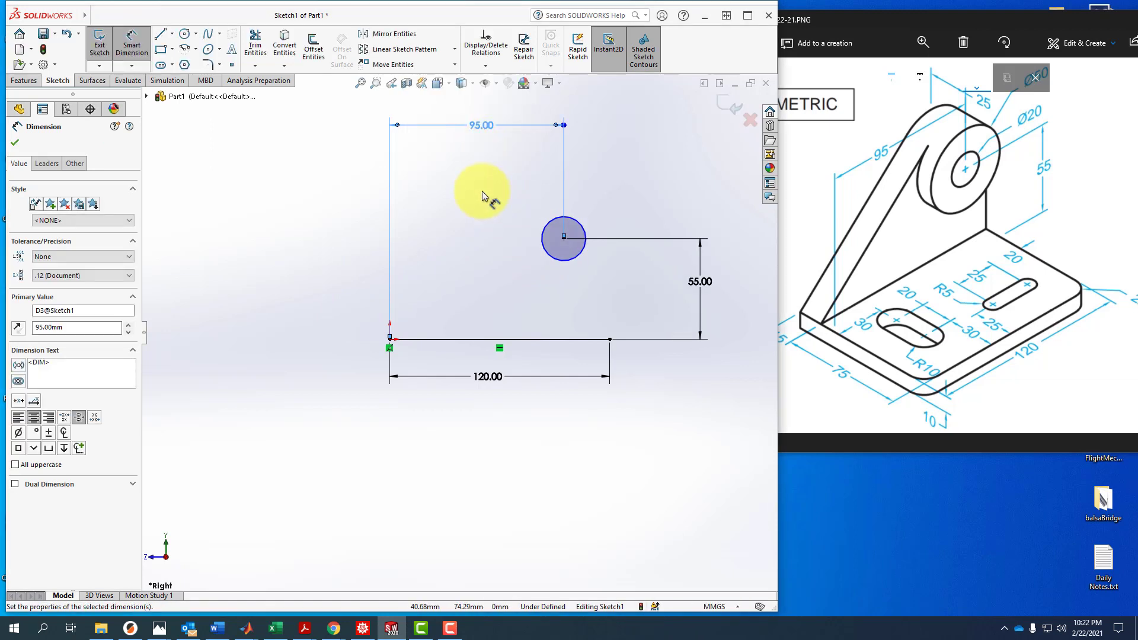
Clear the overlay covering the reference drawing and sketch a second circle about 51 mm in diameter, concentric with the existing circle
left_click(1016, 21)
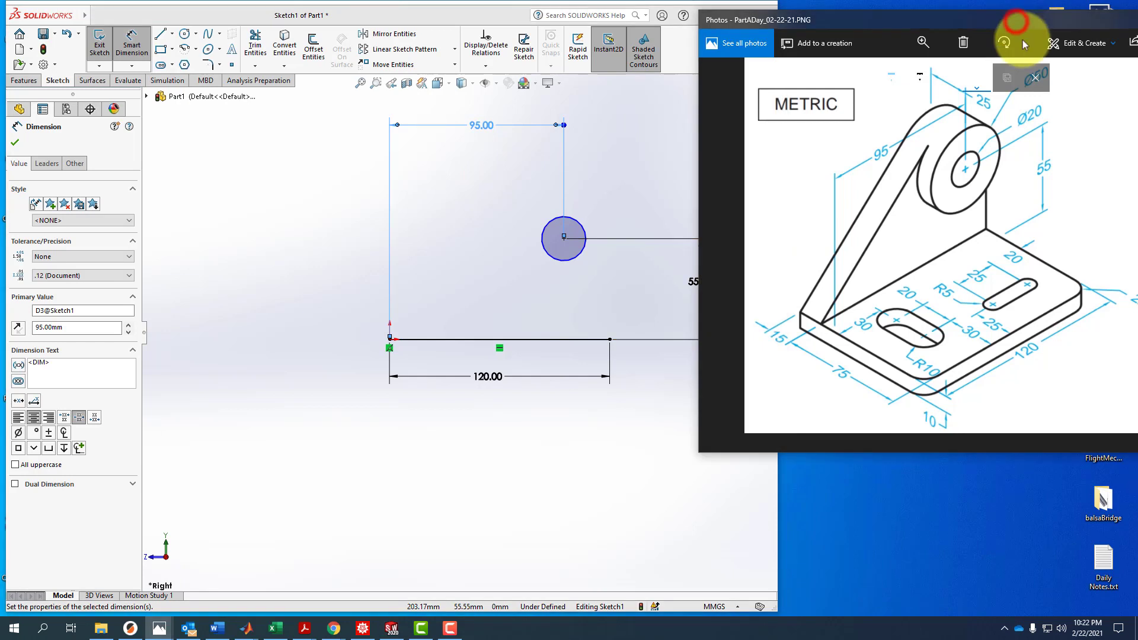
left_click(1036, 77)
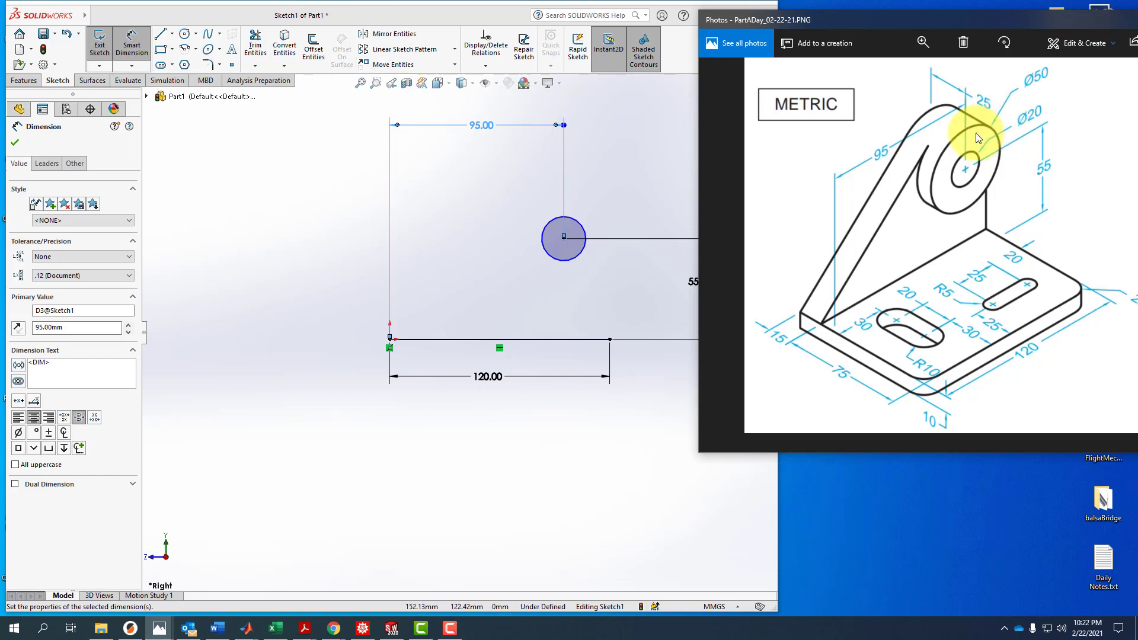
left_click(184, 34)
left_click(563, 238)
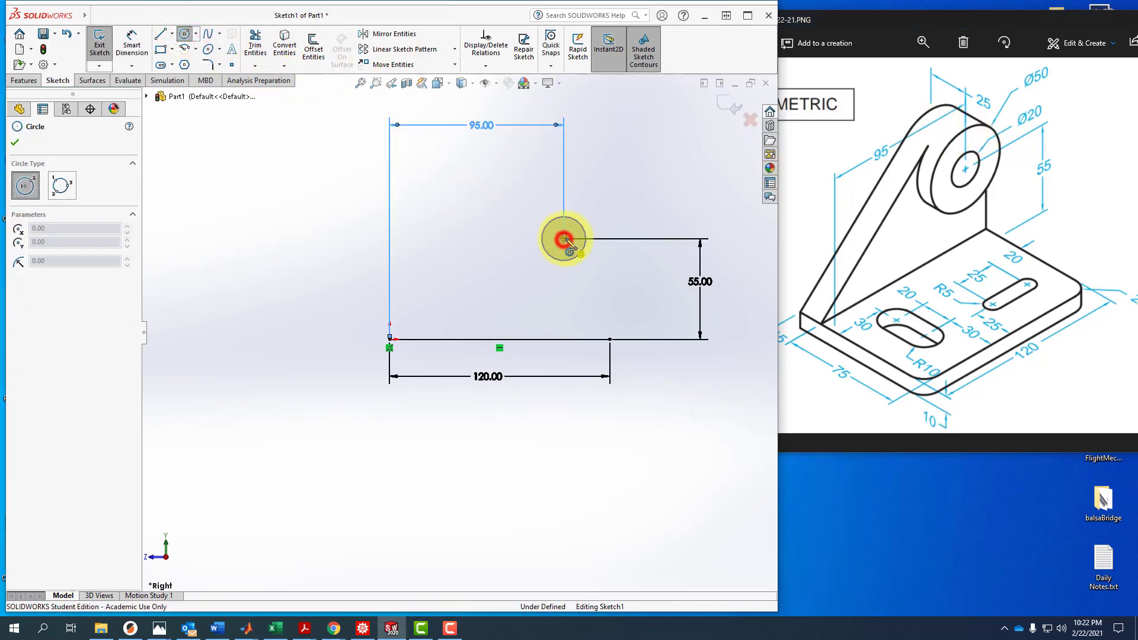
left_click(597, 205)
Dimension the outer circle's diameter as 50 mm
left_click(131, 45)
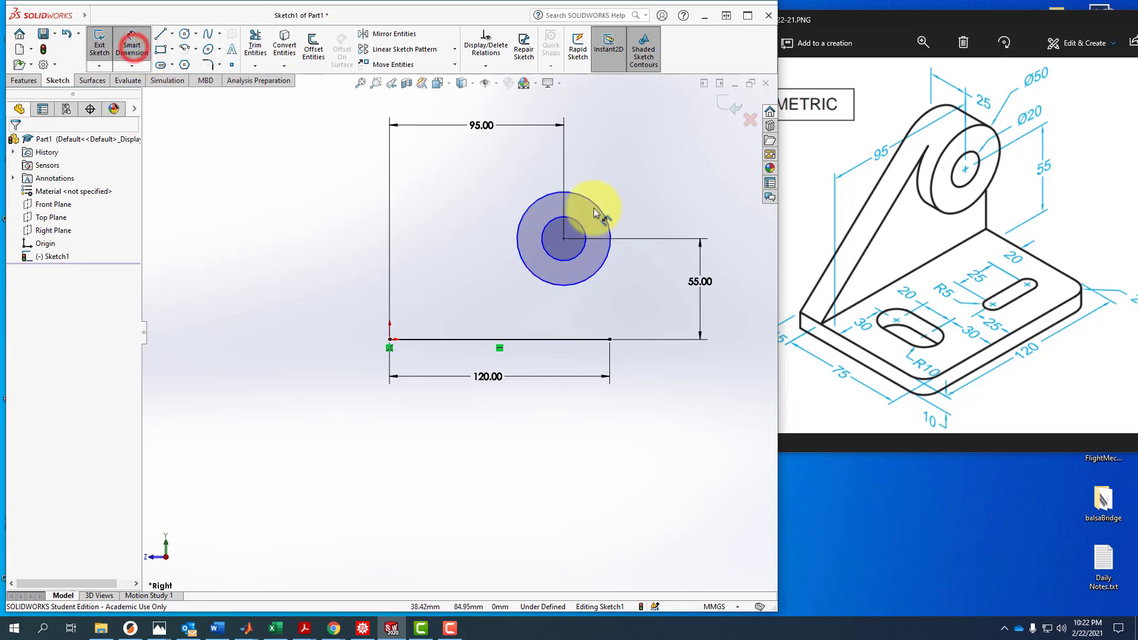
left_click(603, 213)
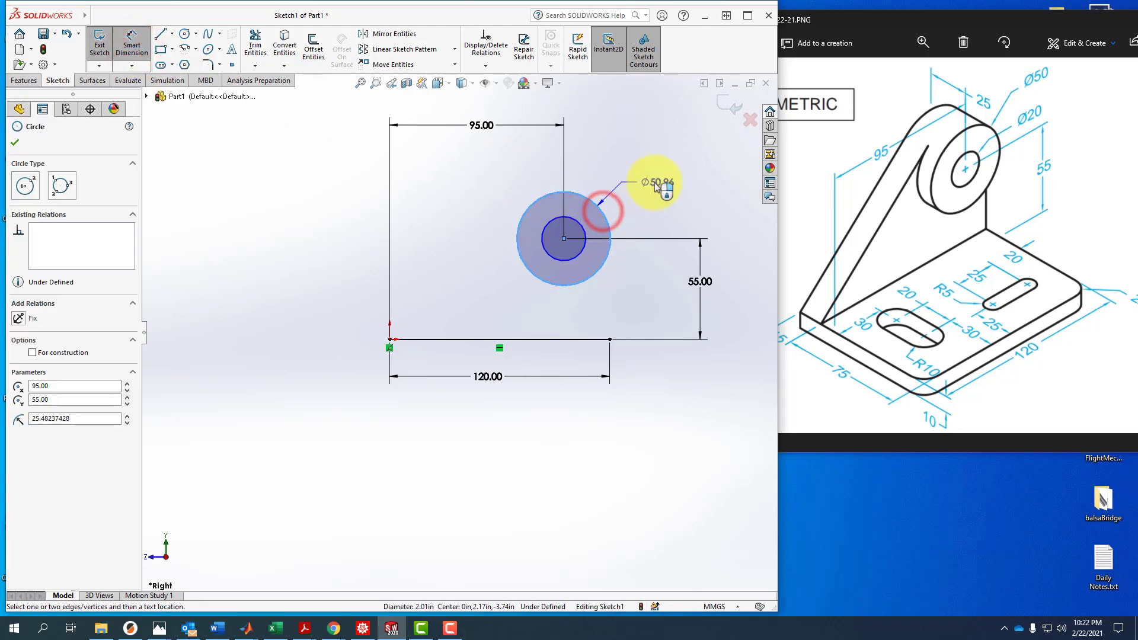
left_click(658, 180)
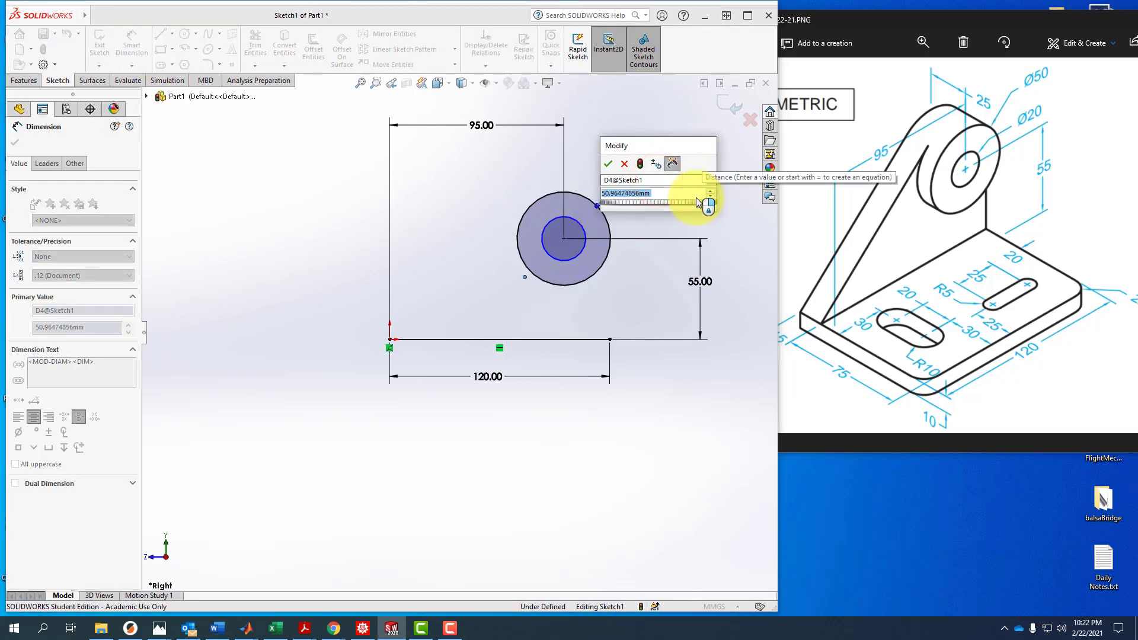
type("50")
key("Return")
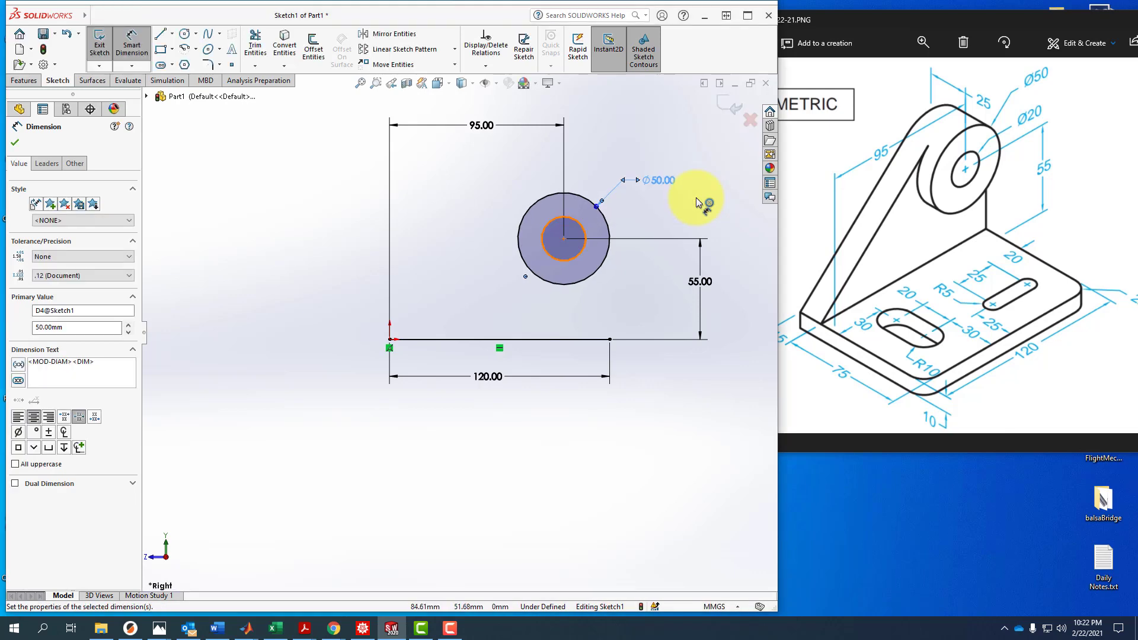
Dimension the inner circle's diameter as 20 mm
left_click(578, 226)
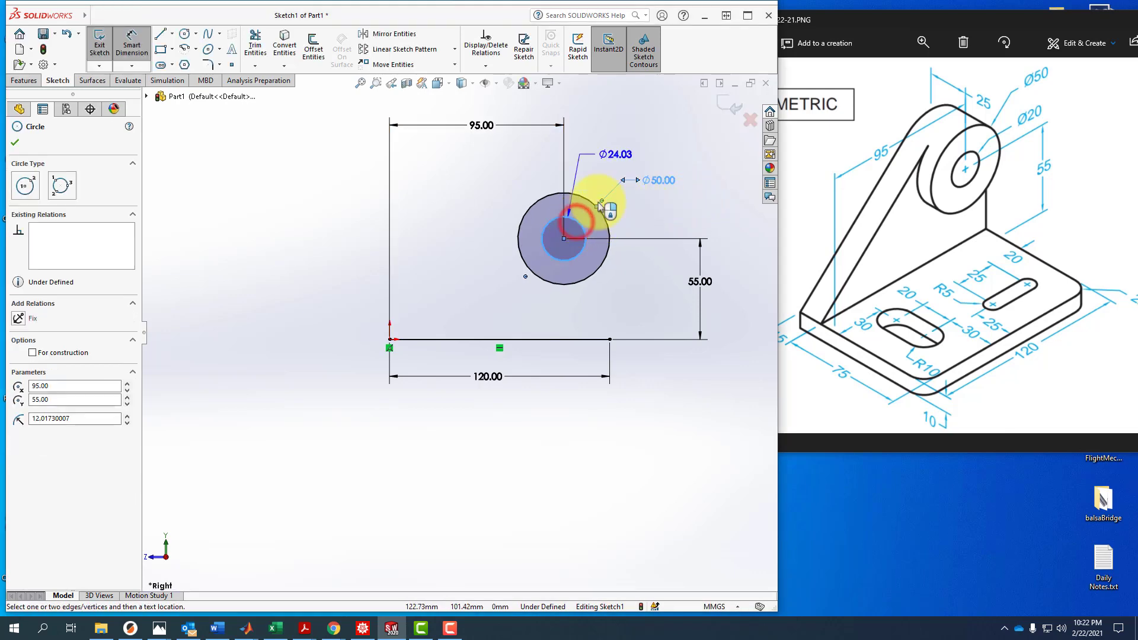
left_click(658, 148)
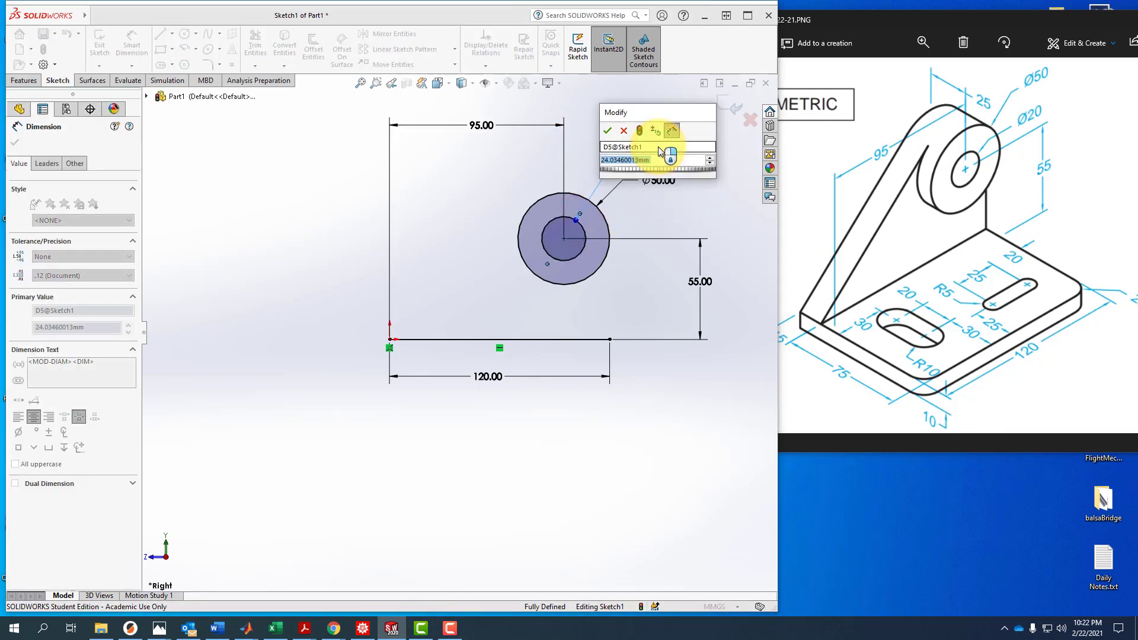
key("Return")
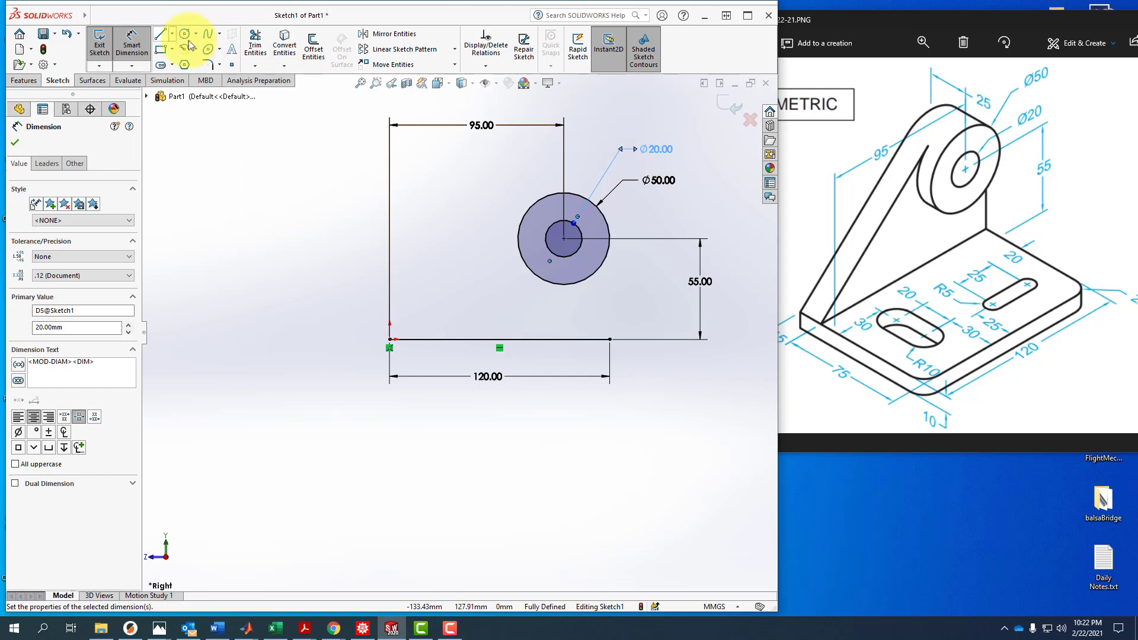
Draw a vertical line 55 mm long from the base line's free end up to the outer circle's nearest quadrant point
left_click(160, 34)
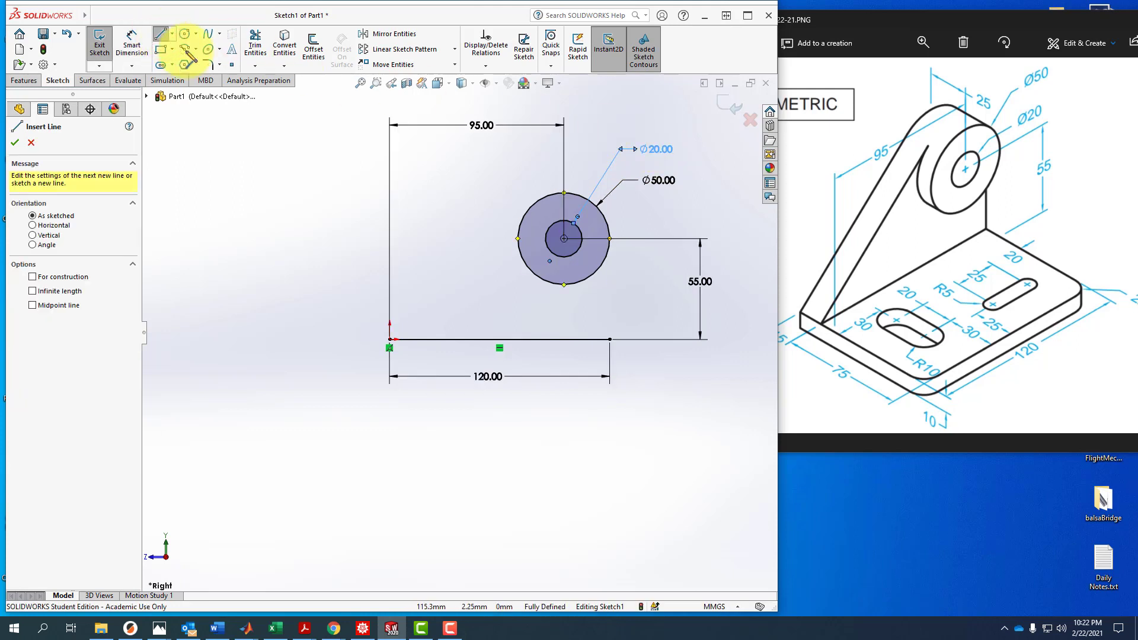
left_click(610, 339)
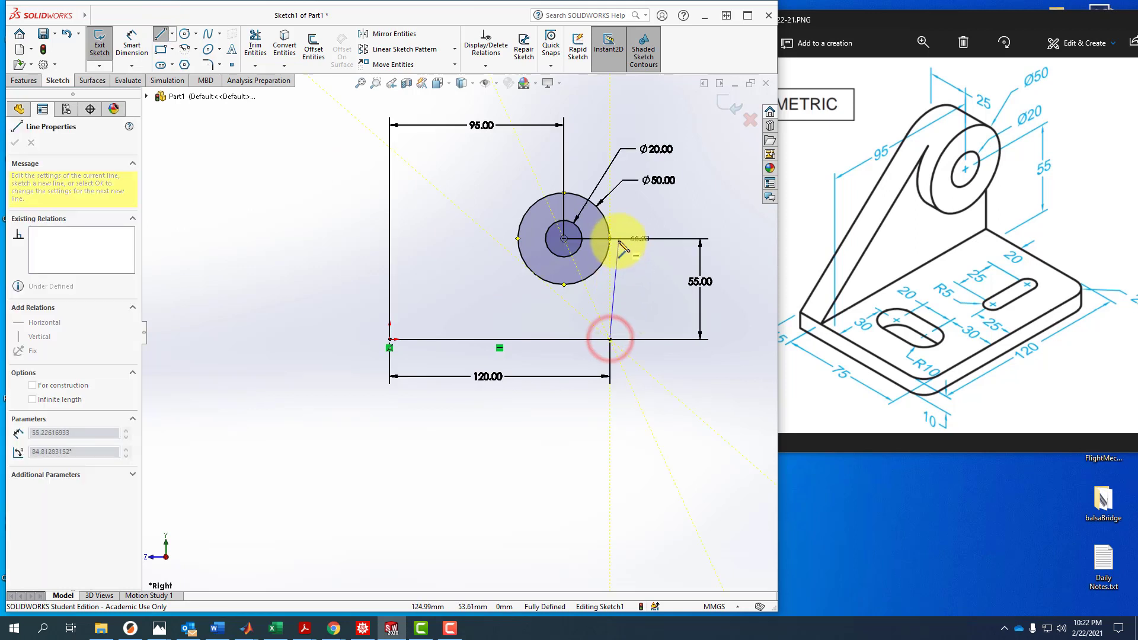
left_click(610, 238)
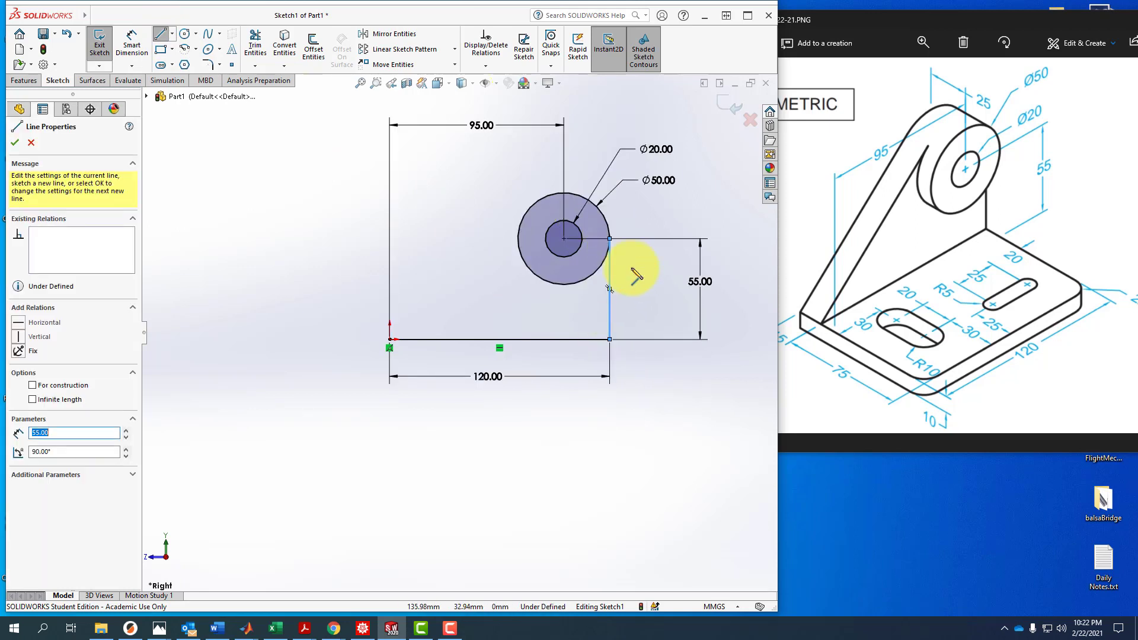
key("Escape")
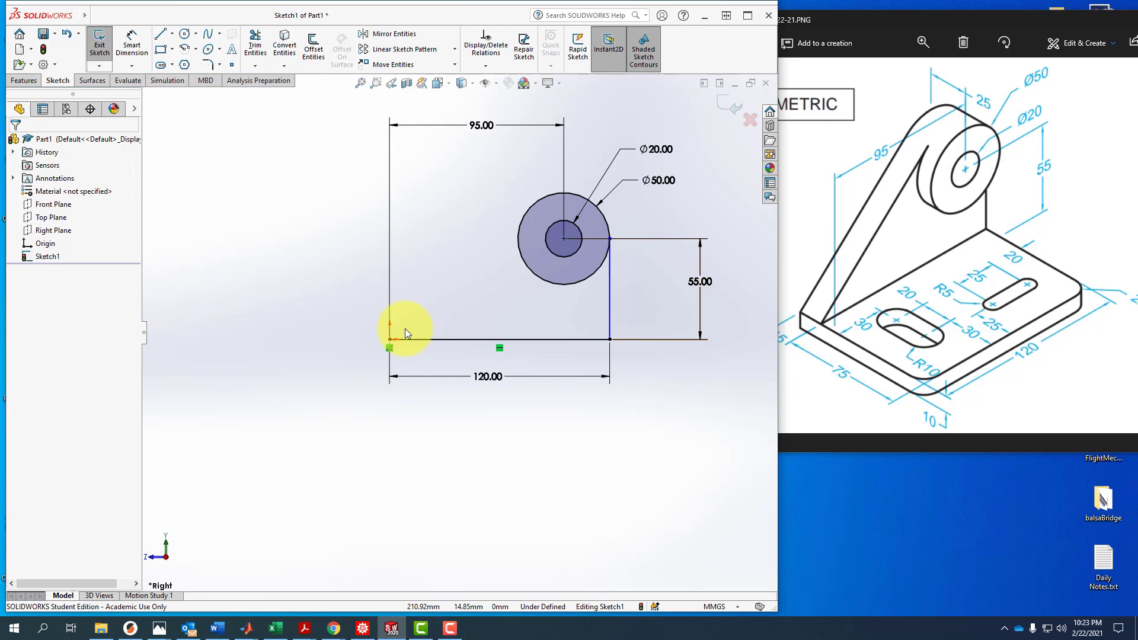
Draw a vertical line about 21 mm up from the origin, continuing with a sloped line tangent to the outer circle
left_click(161, 36)
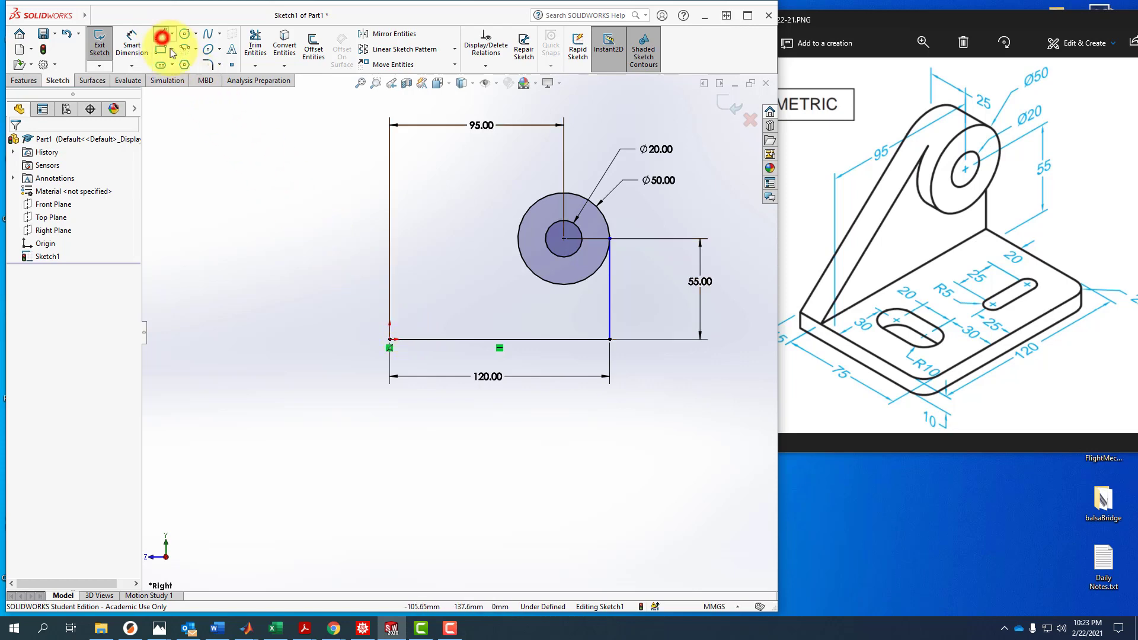
left_click(389, 339)
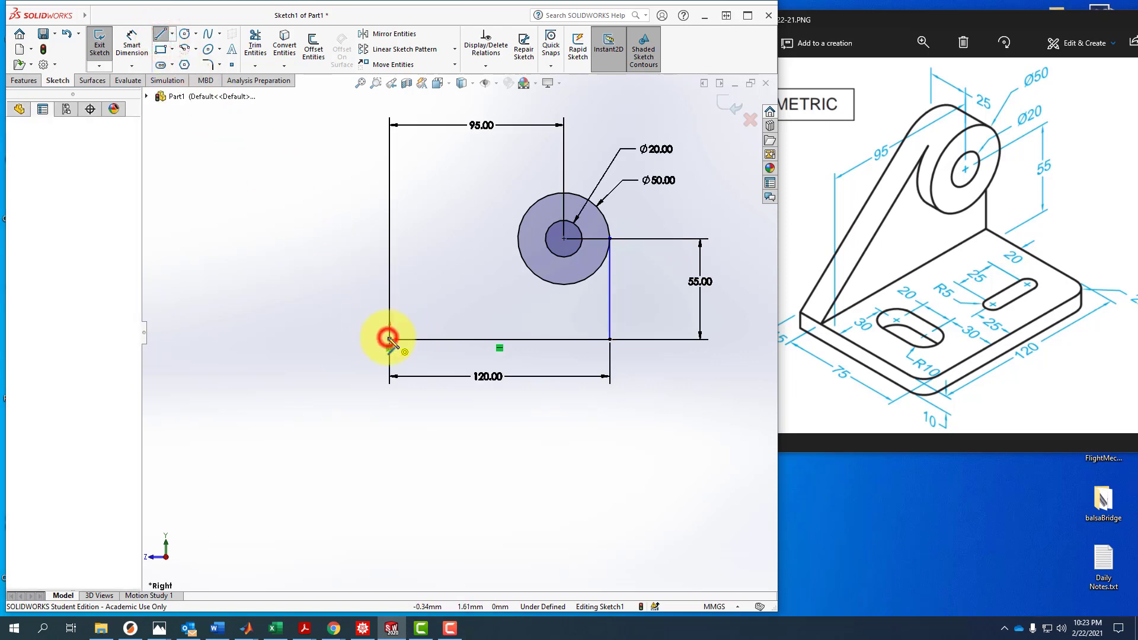
left_click(389, 301)
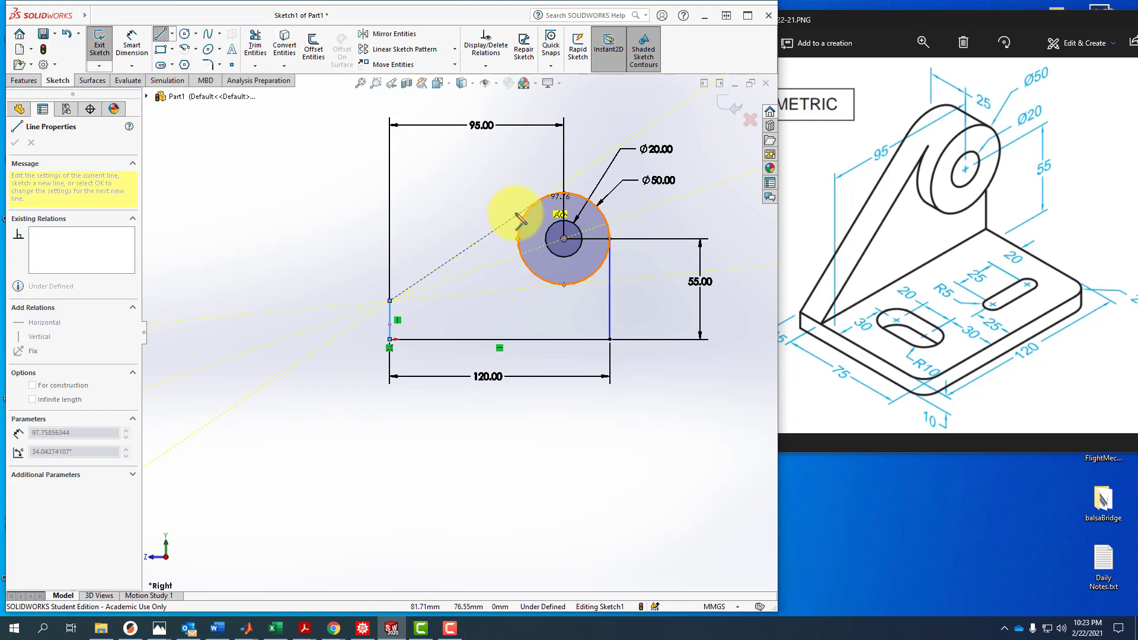
left_click(539, 199)
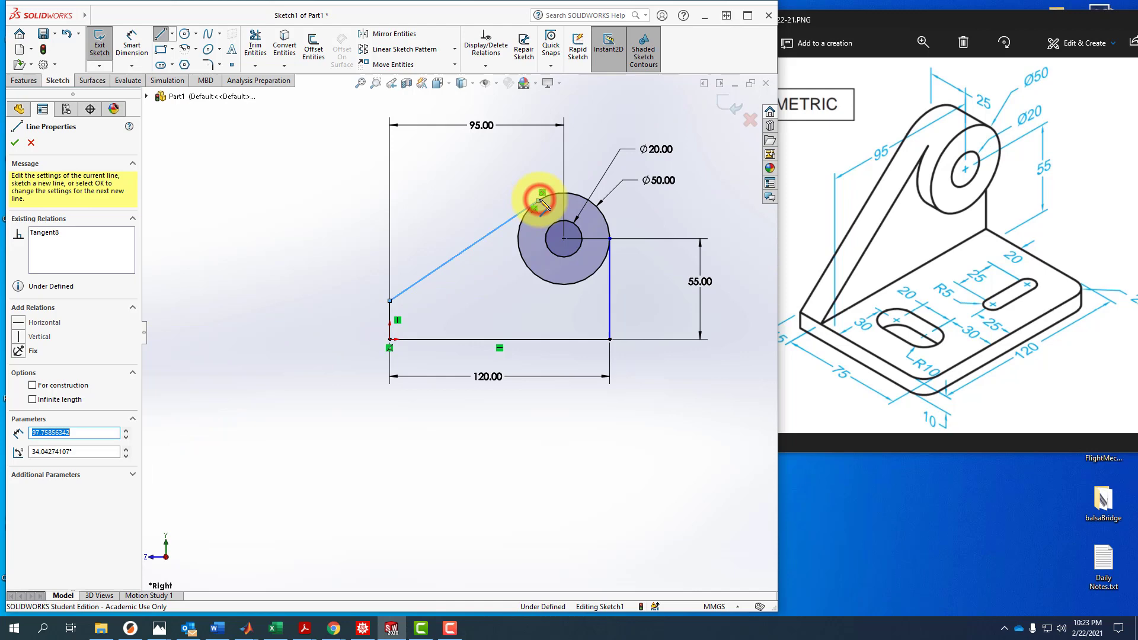
double_click(491, 184)
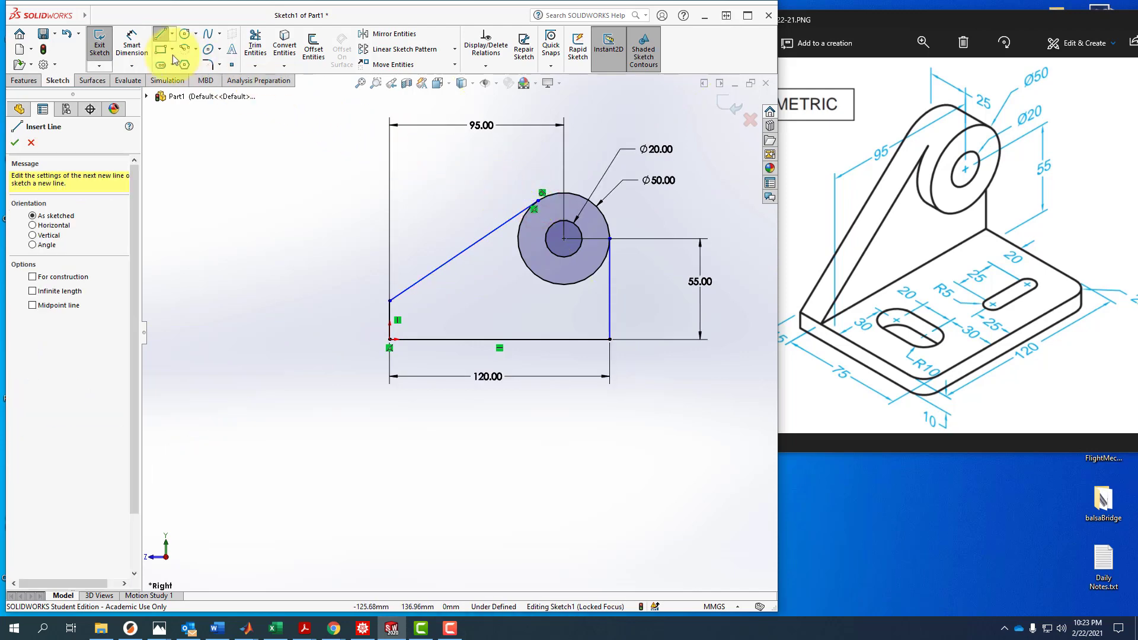
Dimension the short vertical line at the origin as 10 mm
left_click(132, 43)
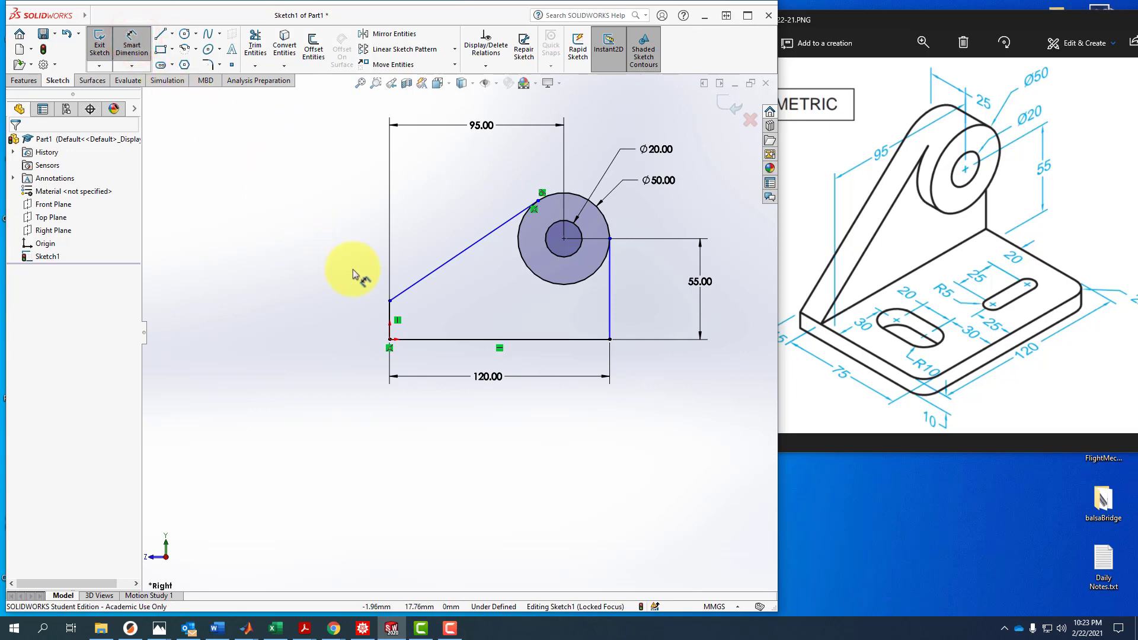
left_click(389, 309)
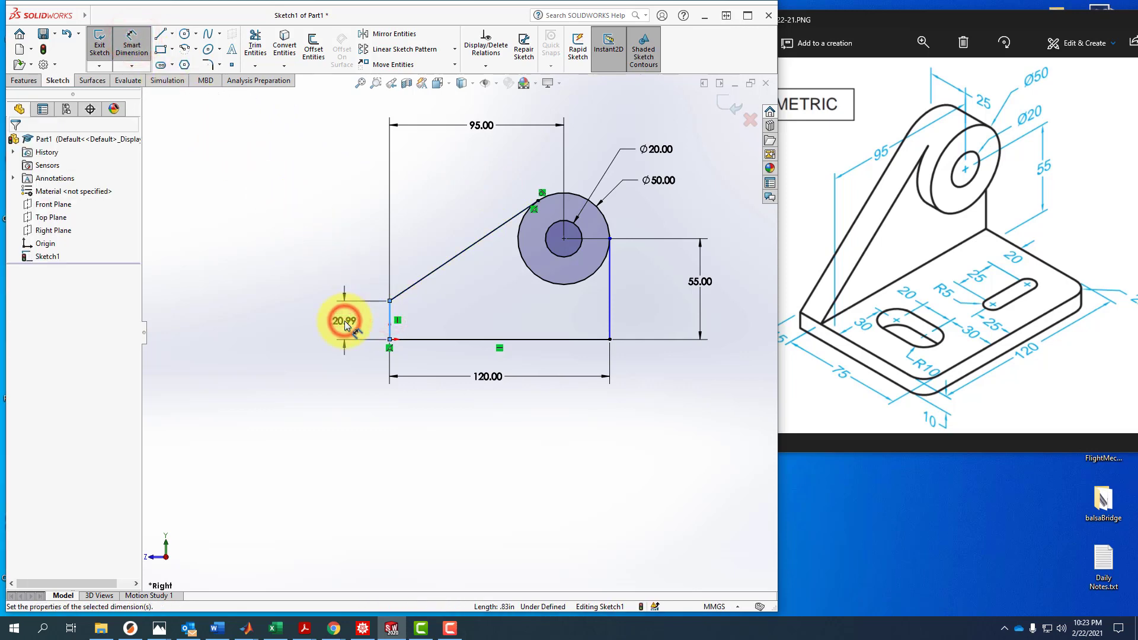
left_click(344, 323)
type("10")
key("Return")
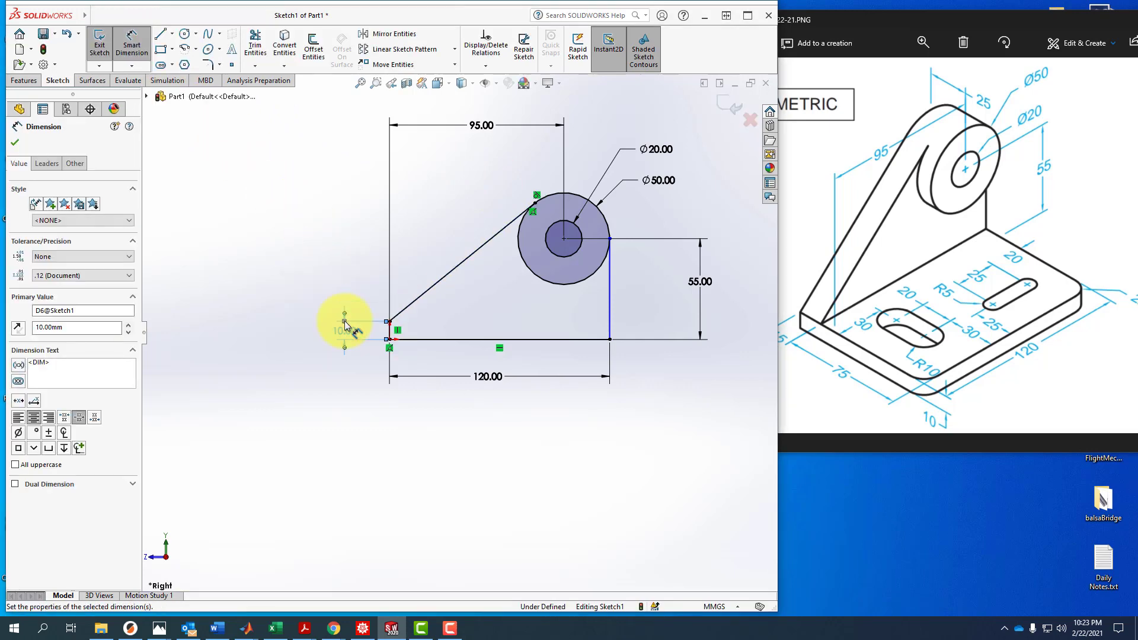
key("Escape")
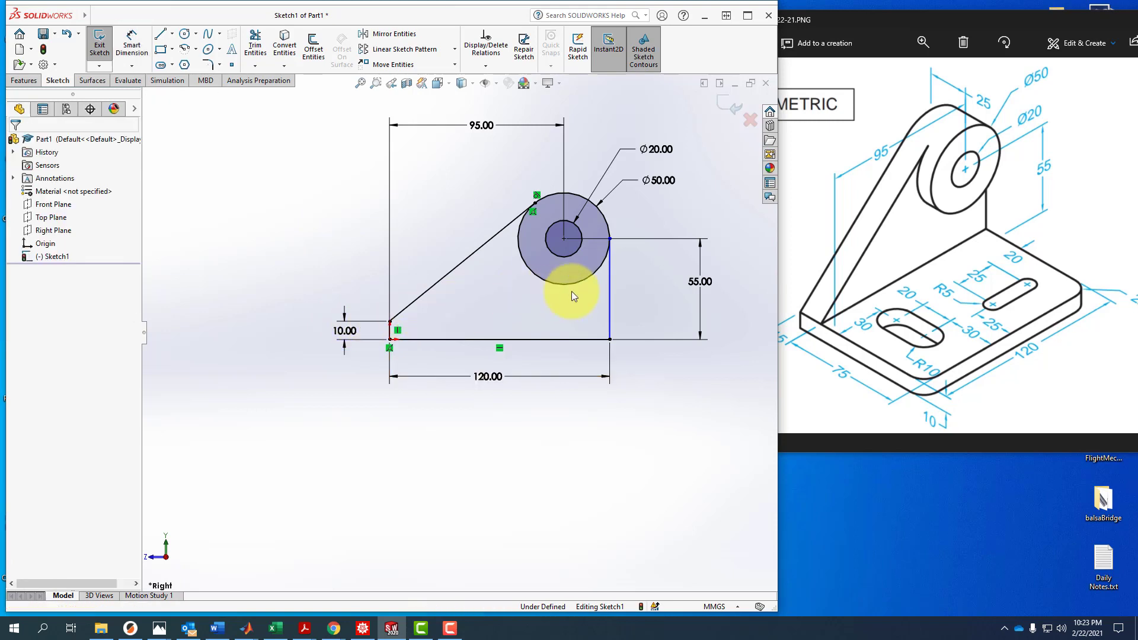
Constrain the 55 mm vertical line's upper endpoint to be horizontal with the circles' center and coincident with the outer circle
left_click(610, 276)
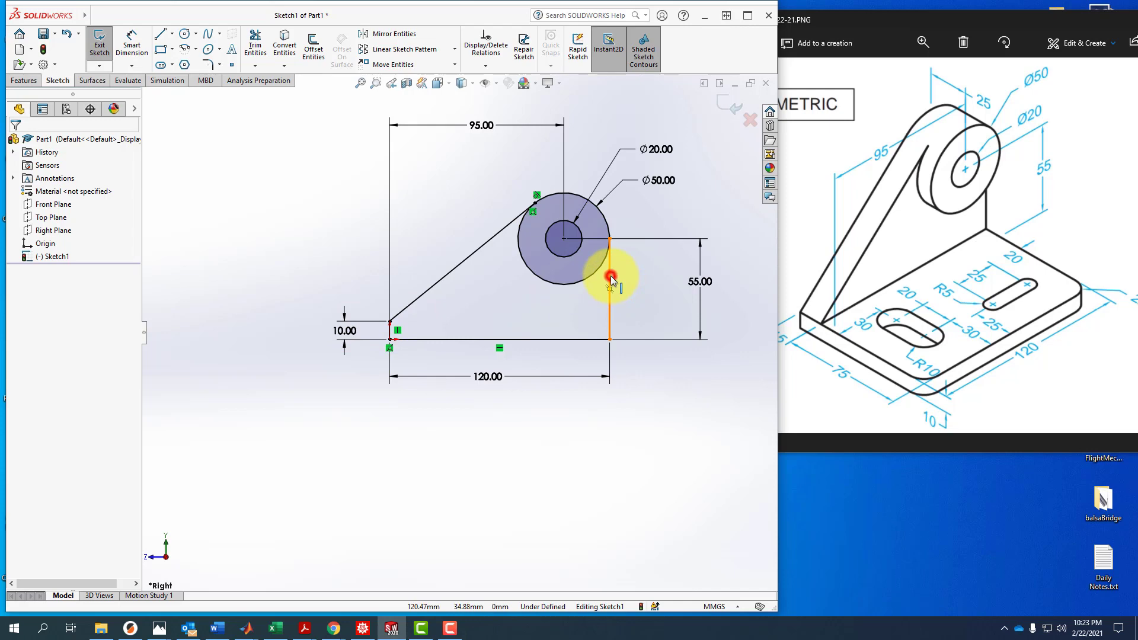
left_click(610, 237)
mouse_move(610, 237)
left_mouse_down()
mouse_move(680, 284)
mouse_move(566, 219)
mouse_move(678, 248)
mouse_move(674, 268)
mouse_move(656, 288)
mouse_move(630, 243)
mouse_move(610, 242)
left_mouse_up()
left_click(650, 289)
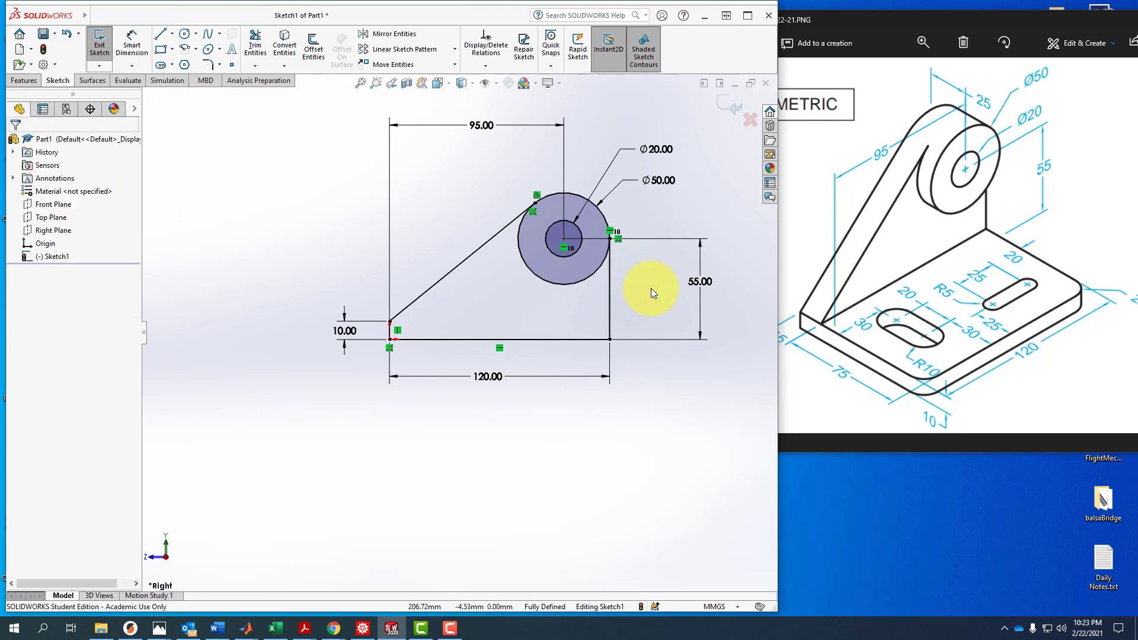
Start a Boss-Extrude of the sketch with the ring between the circles and the triangular plate region as selected contours
left_click(896, 19)
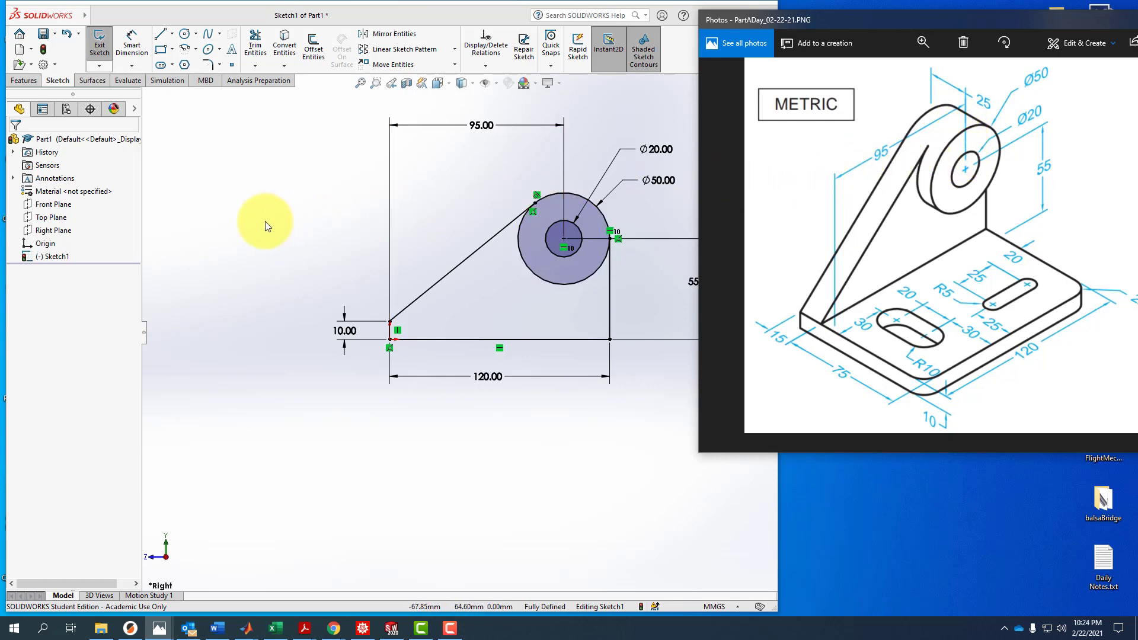
left_click(265, 221)
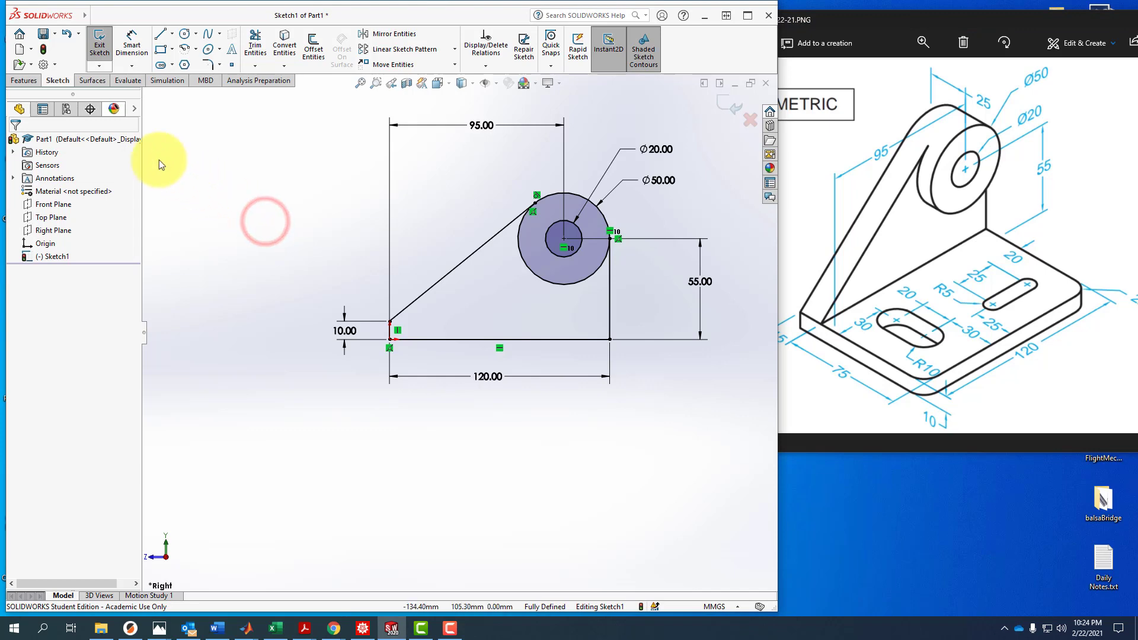
left_click(19, 81)
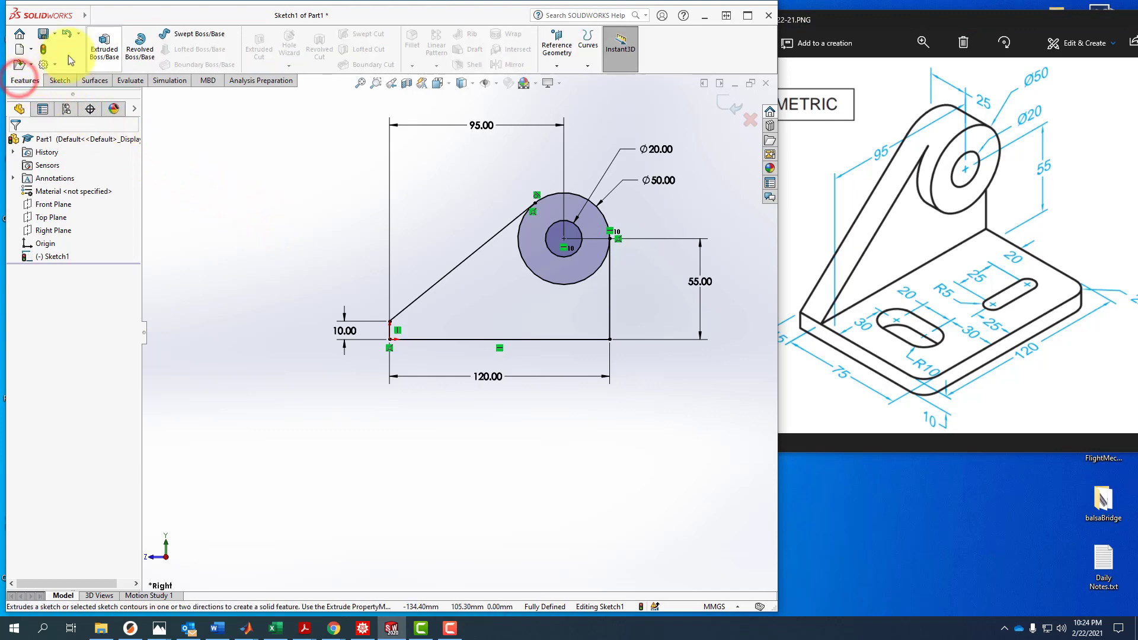
left_click(103, 46)
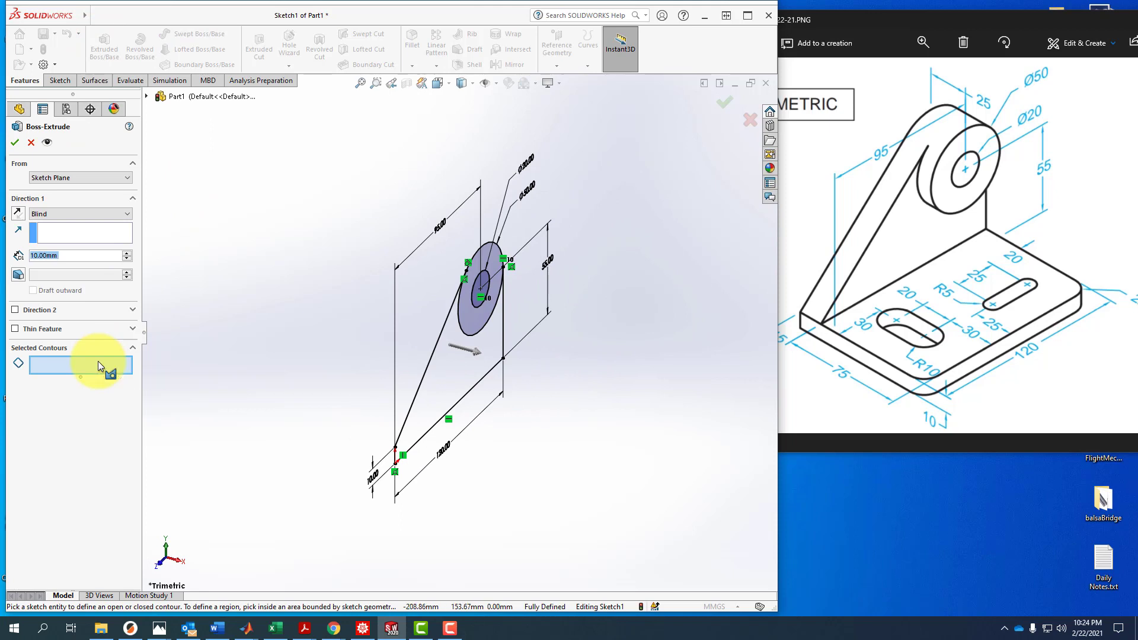
middle_click_drag(98, 361, 98, 361)
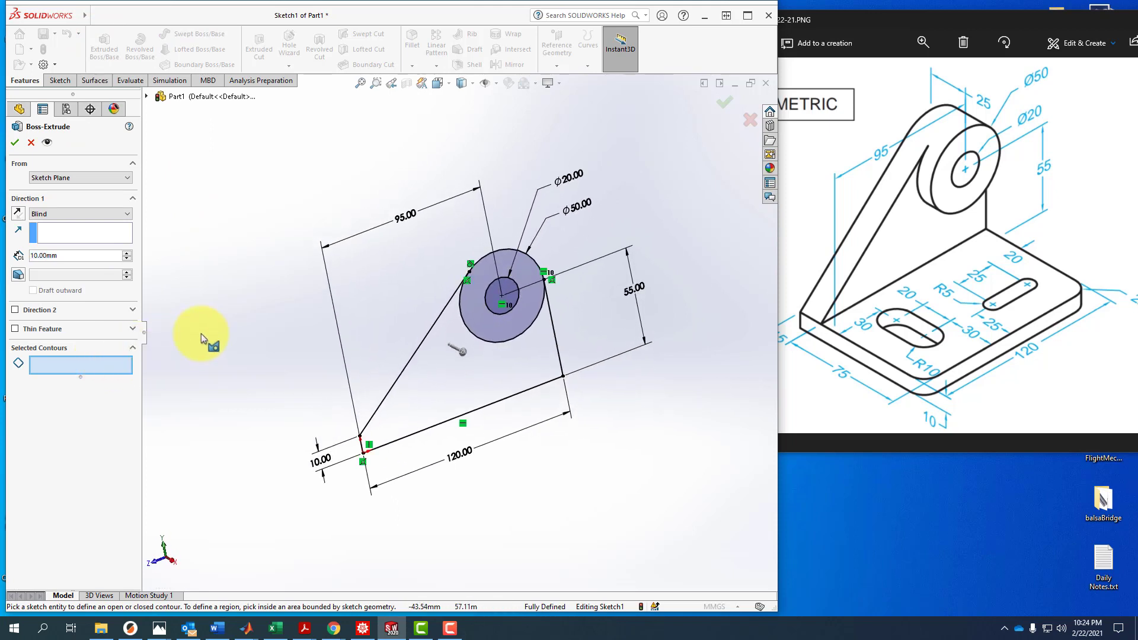
left_click(480, 259)
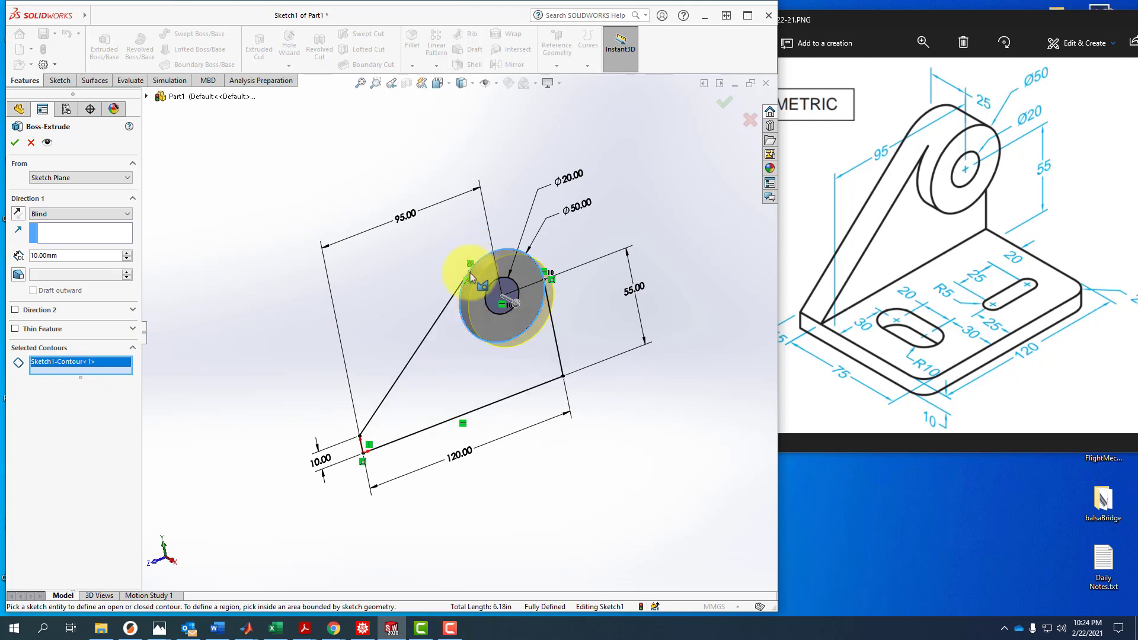
left_click(409, 392)
middle_click_drag(409, 392, 285, 437)
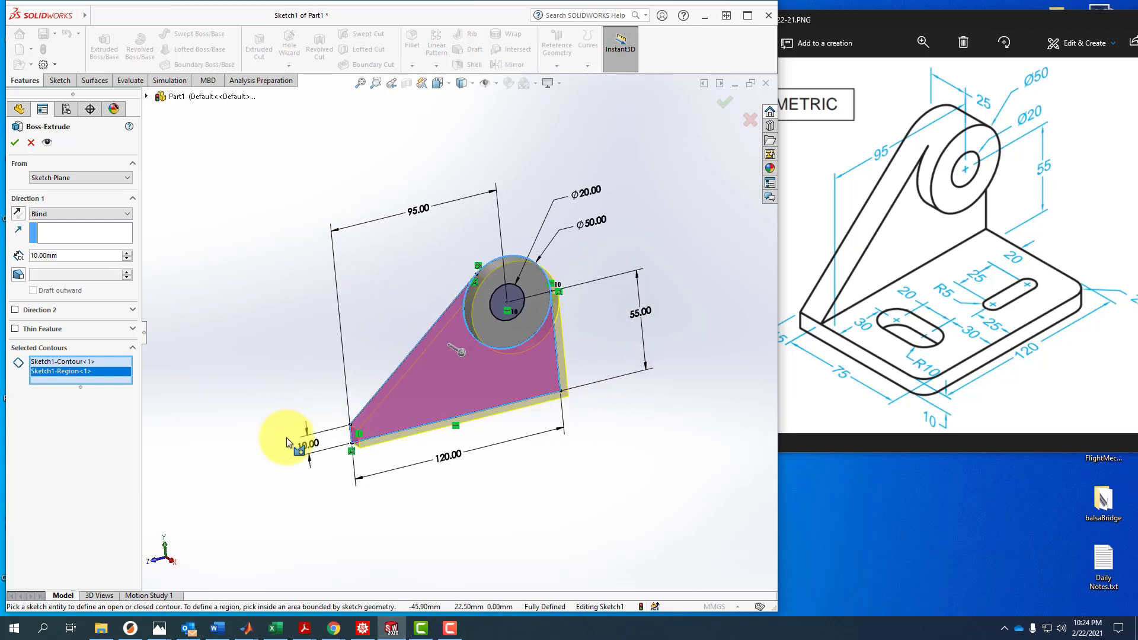
Set the blind extrusion depth to 15 mm and complete the Boss-Extrude
double_click(75, 255)
type("15")
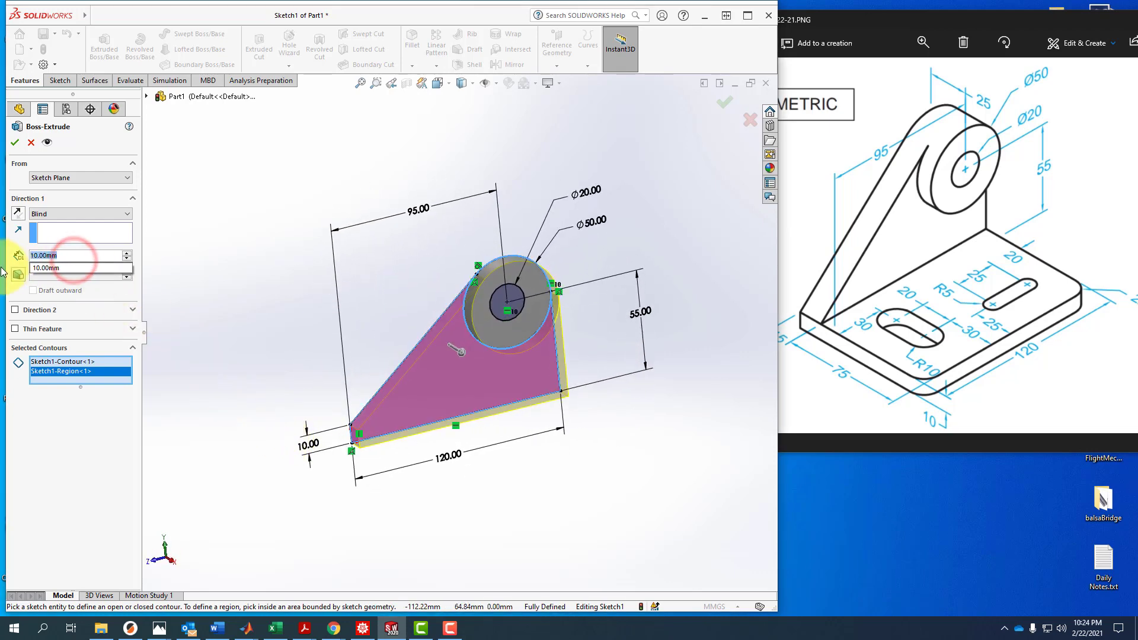
key("Return")
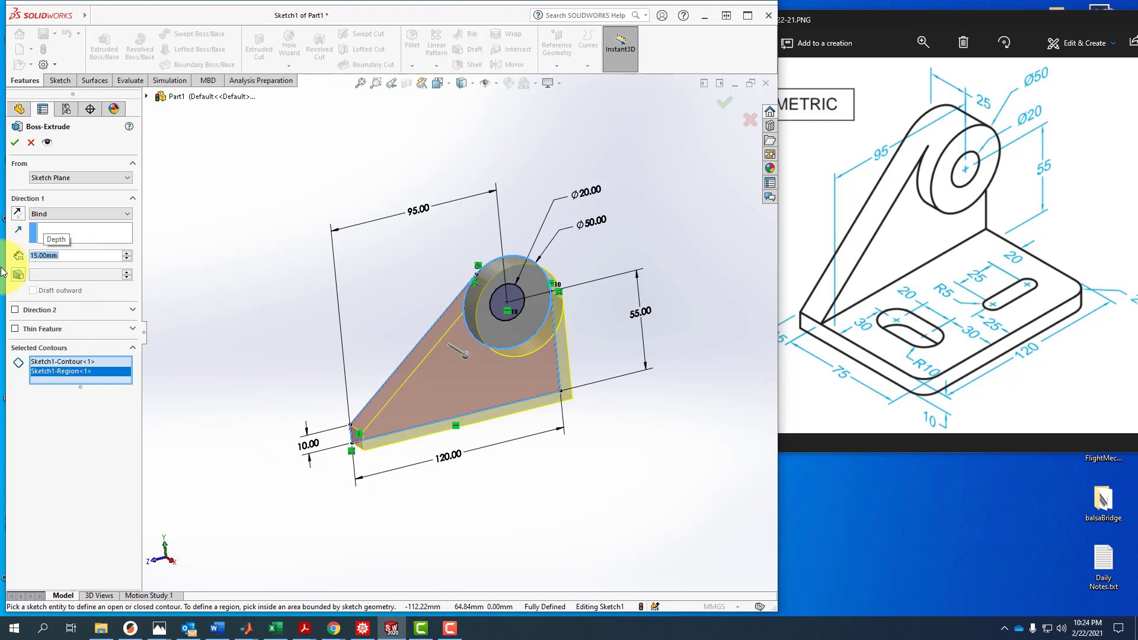
left_click(15, 143)
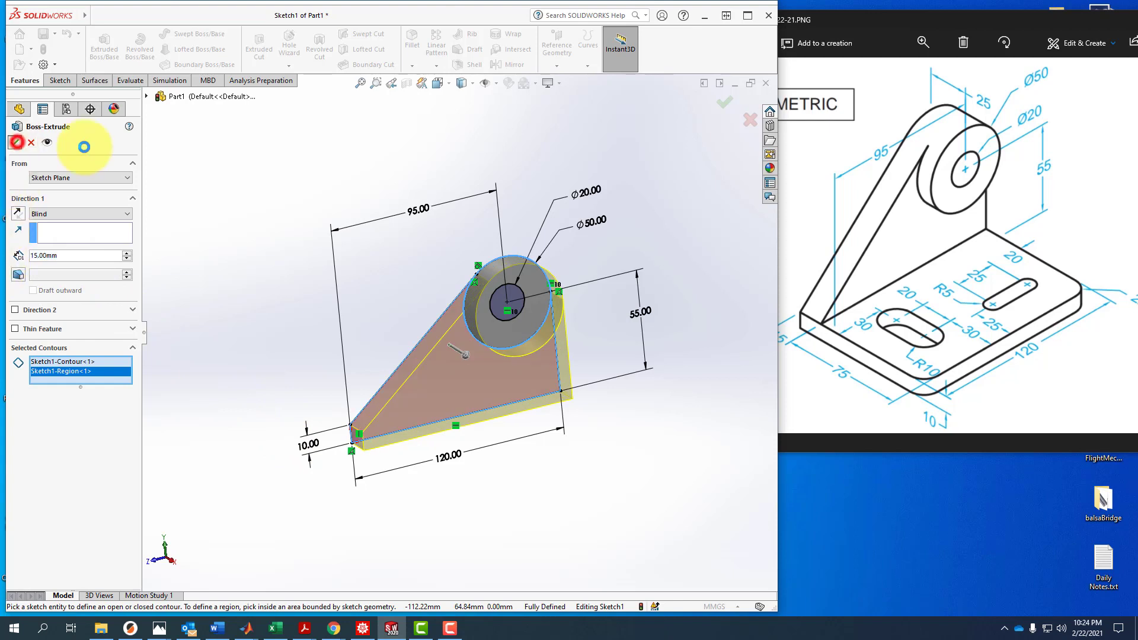
Start a Boss-Extrude that reuses the plate's existing sketch, with the outer 50 mm circle as the selected contour
left_click(503, 470)
middle_click_drag(502, 471, 504, 476)
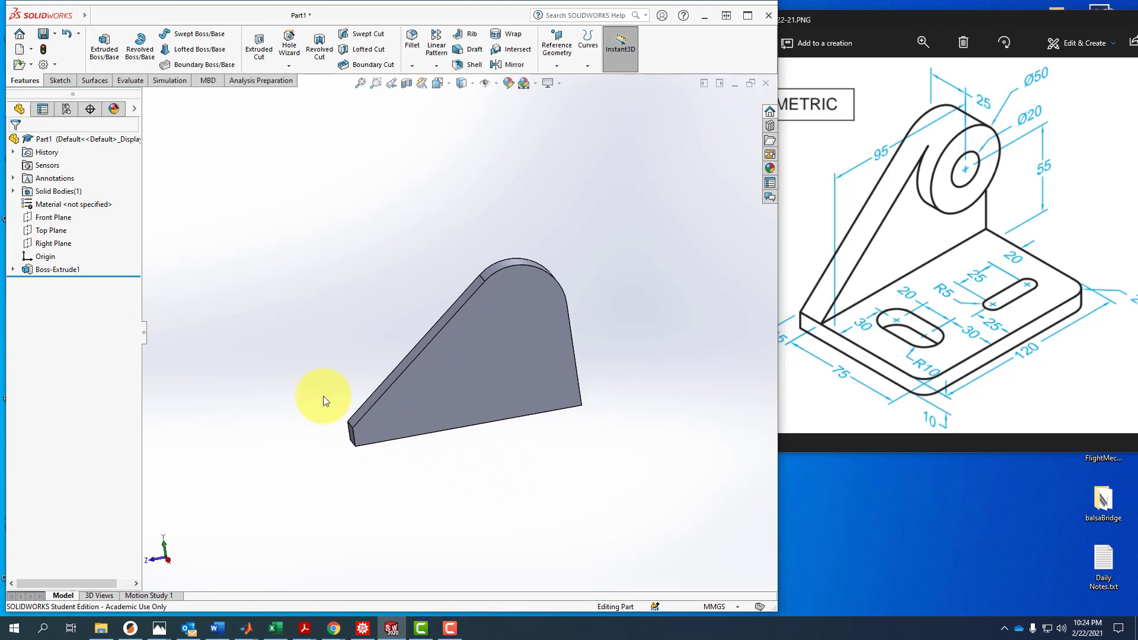
left_click(13, 269)
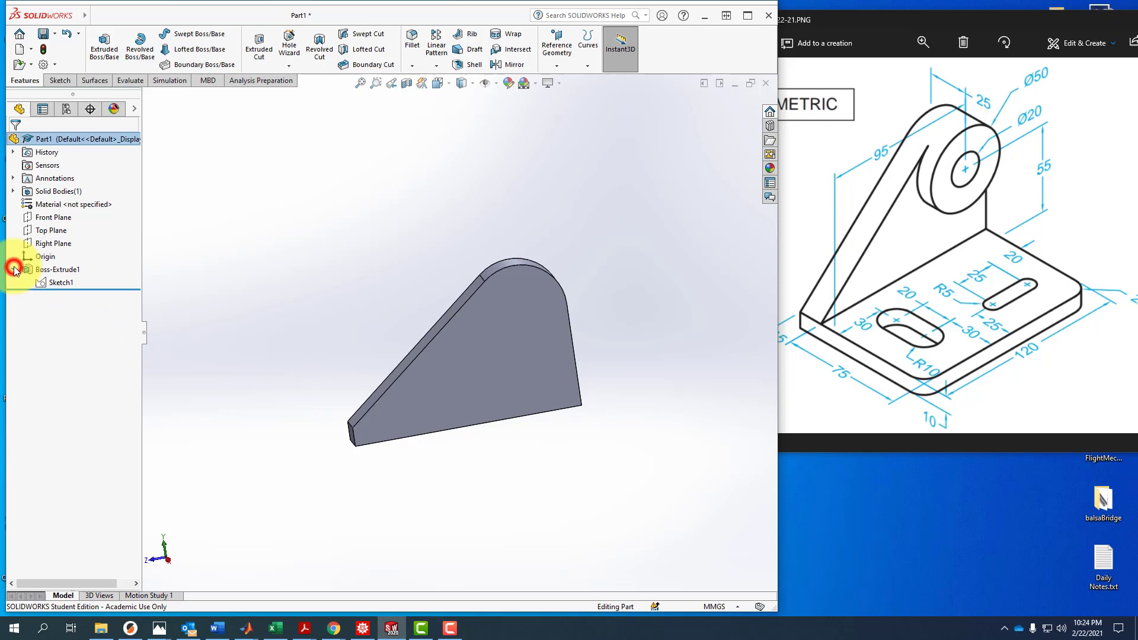
left_click(58, 282)
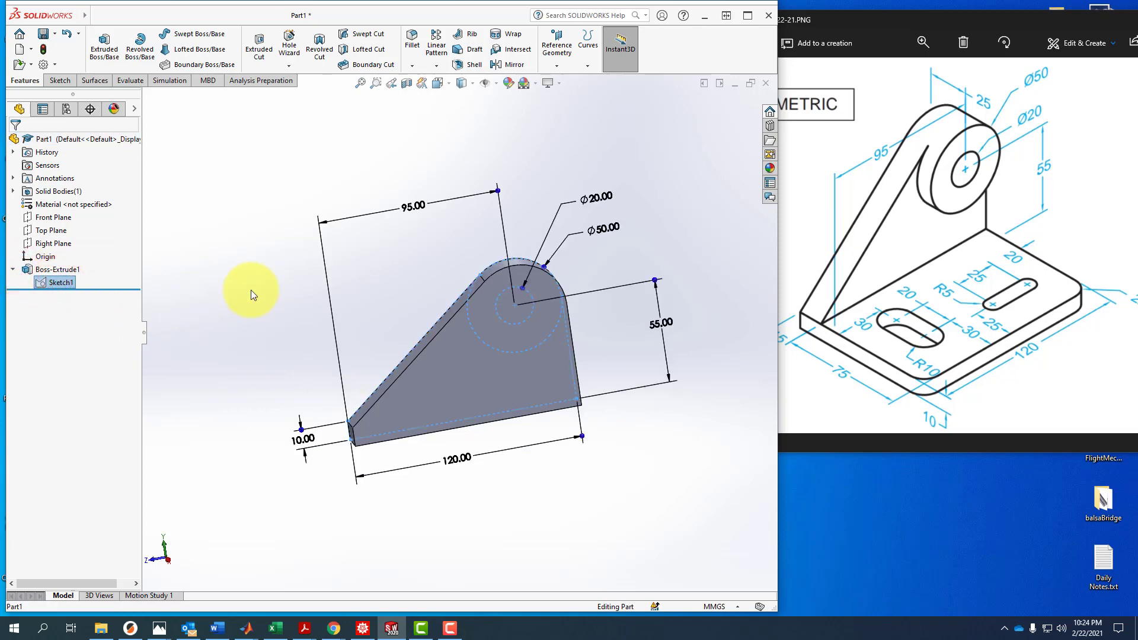
left_click(106, 50)
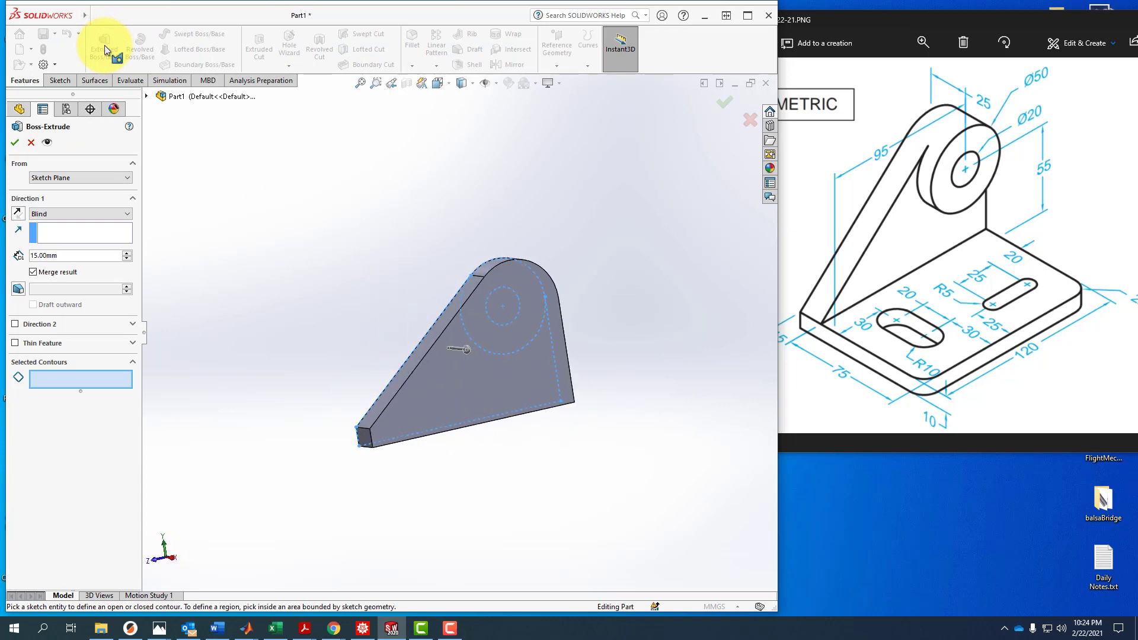
left_click(487, 353)
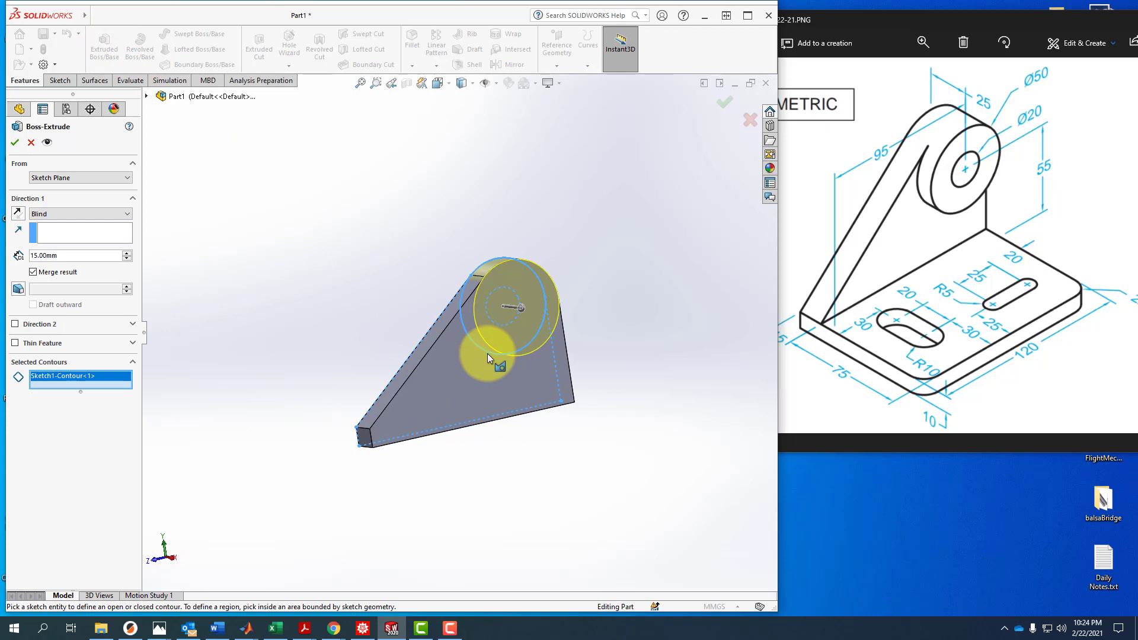
Set the circular boss's blind extrusion depth to 25 mm and complete the Boss-Extrude
left_click_drag(68, 255, 14, 255)
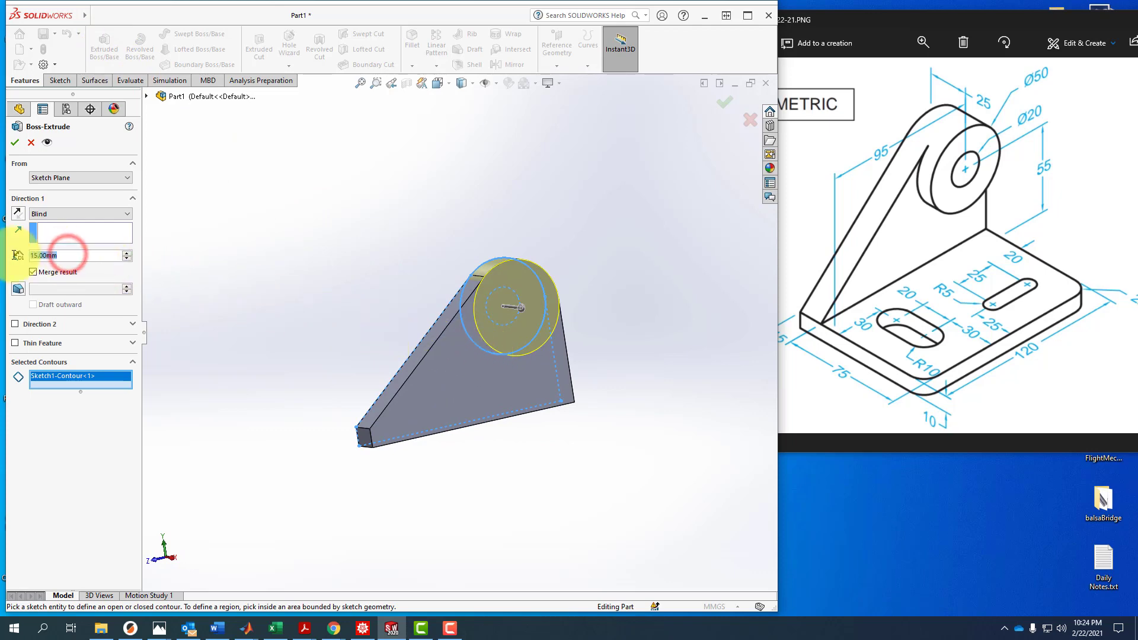
type("25")
key("Return")
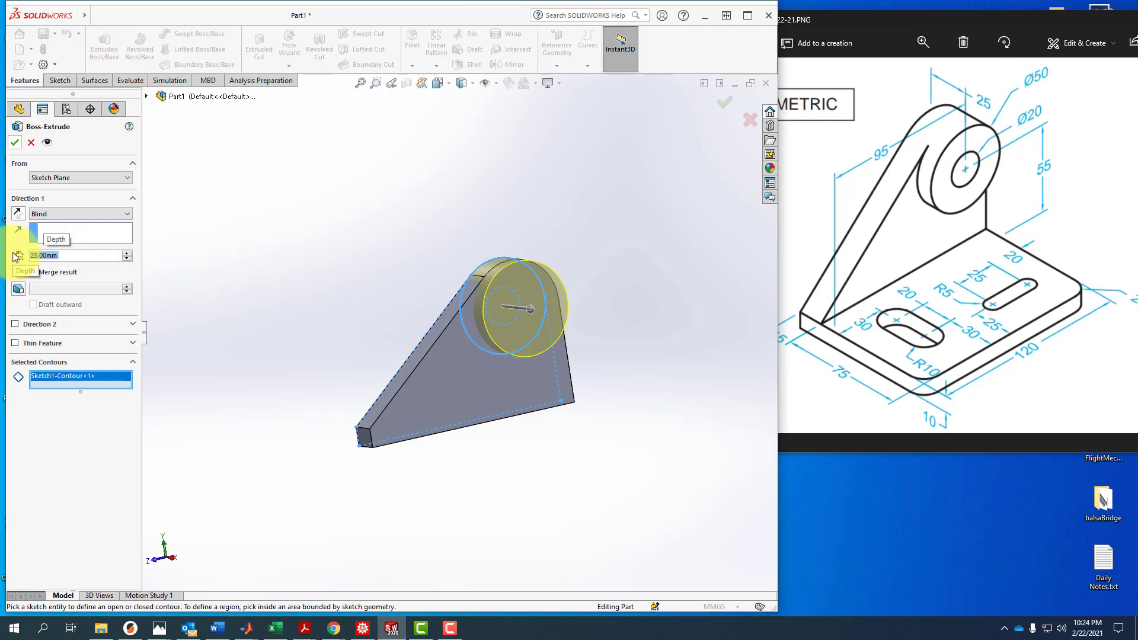
left_click(15, 143)
left_click(382, 191)
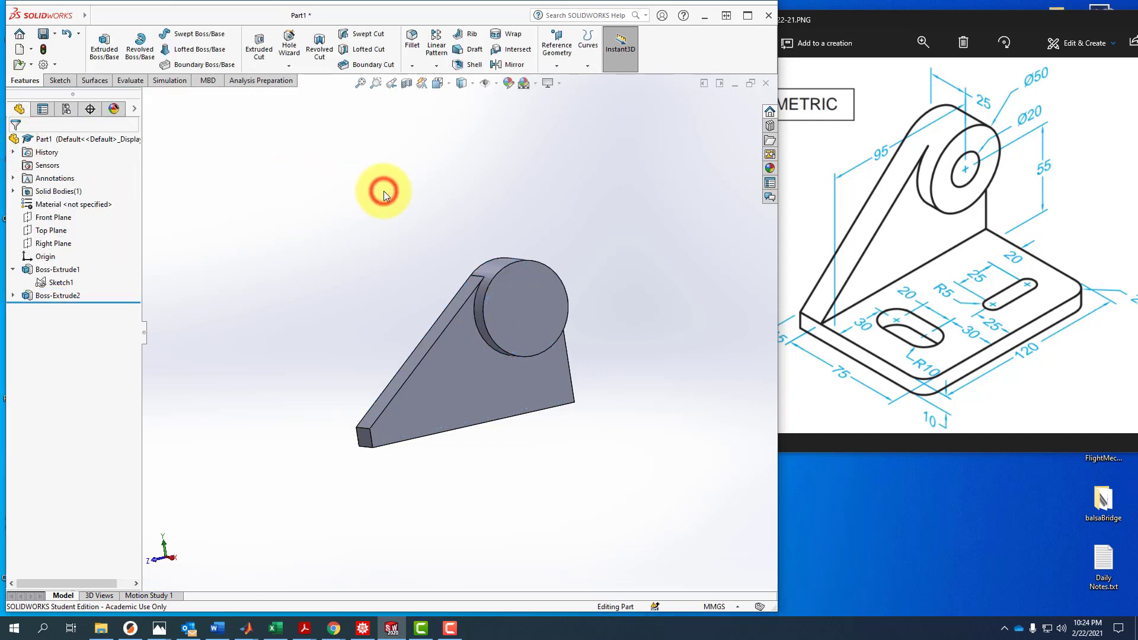
middle_click_drag(383, 191, 403, 286)
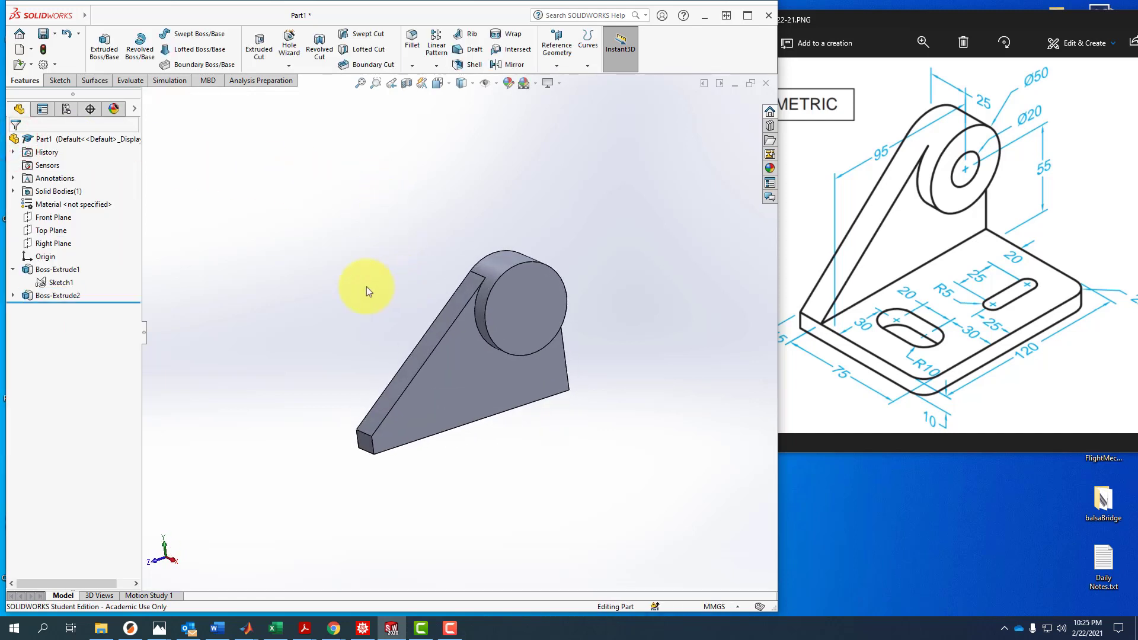
Start an Extruded Cut that reuses the plate's sketch, with the inner 20 mm circle region as the selected contour
left_click(58, 282)
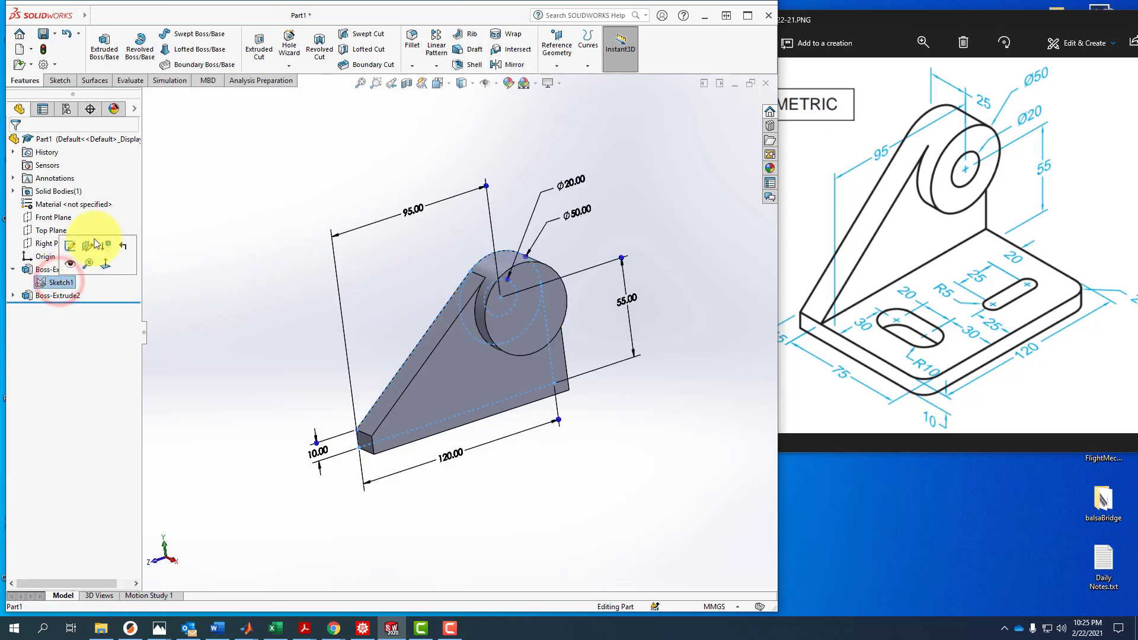
left_click(255, 45)
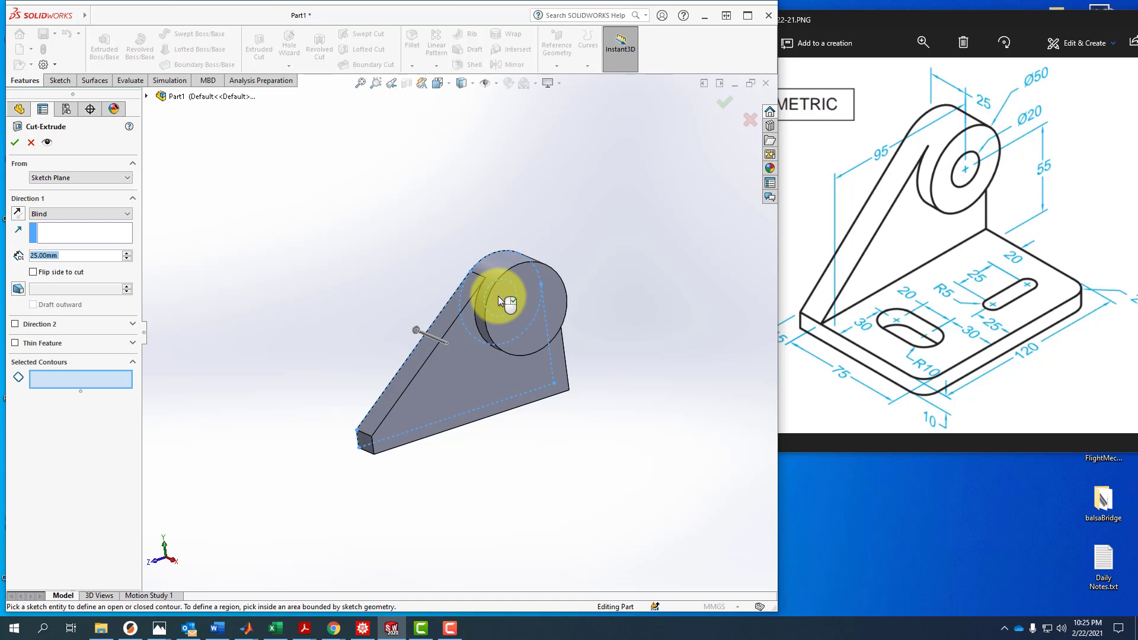
middle_click_drag(498, 297, 397, 315)
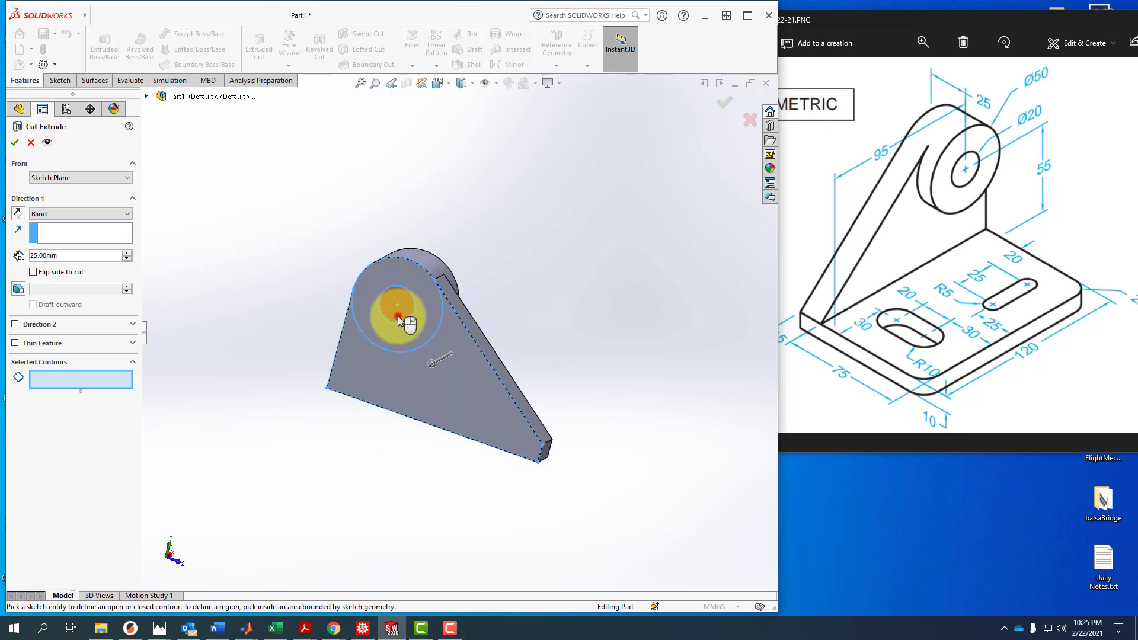
left_click(397, 315)
middle_click_drag(415, 336, 438, 360)
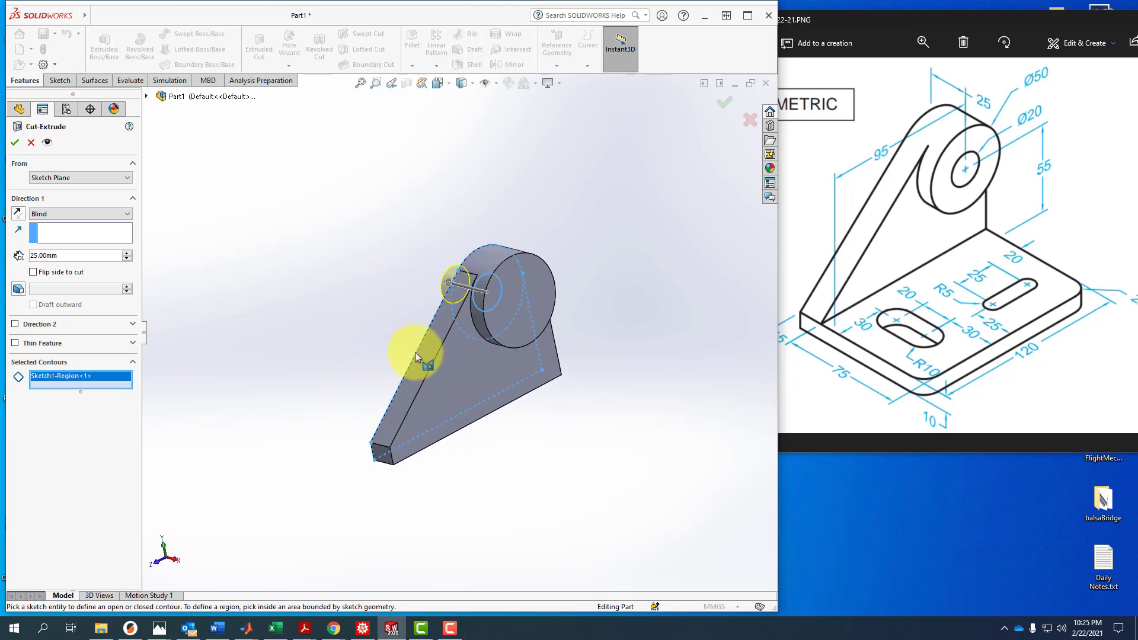
Reverse the cut direction toward the boss, set the end condition to Through All, and complete the hole
left_click(16, 213)
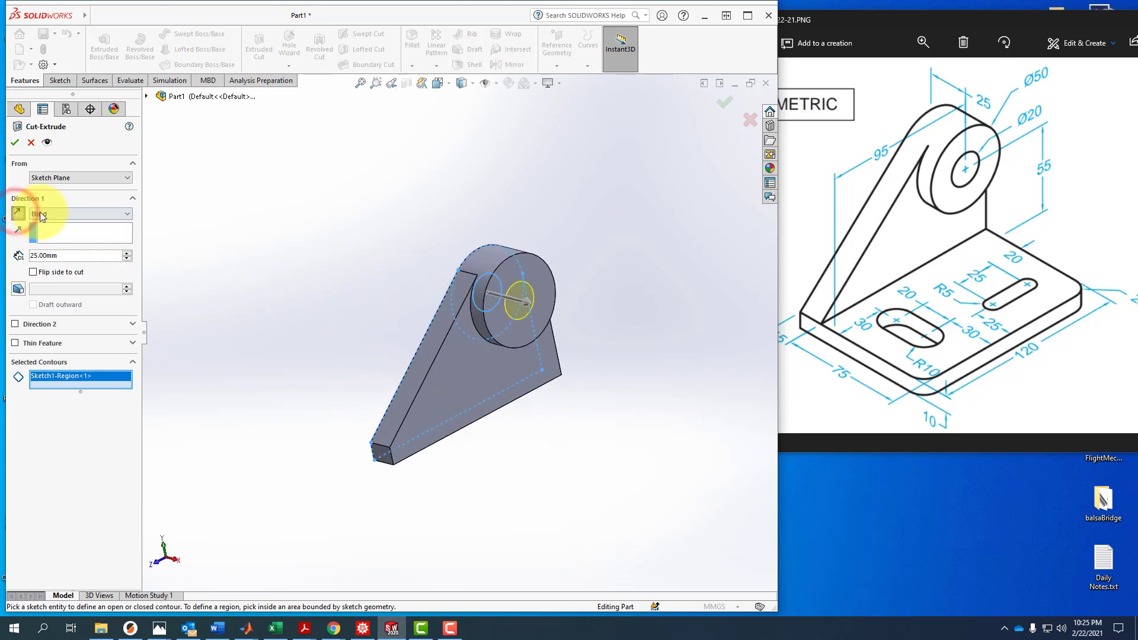
left_click(56, 213)
left_click(62, 232)
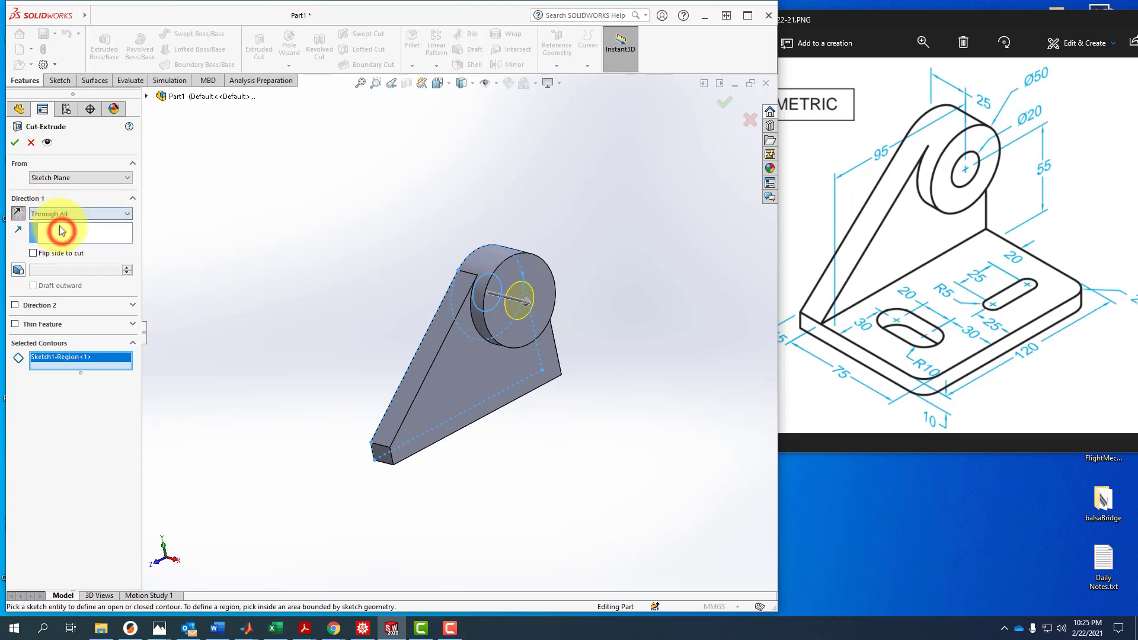
left_click(15, 143)
left_click(358, 246)
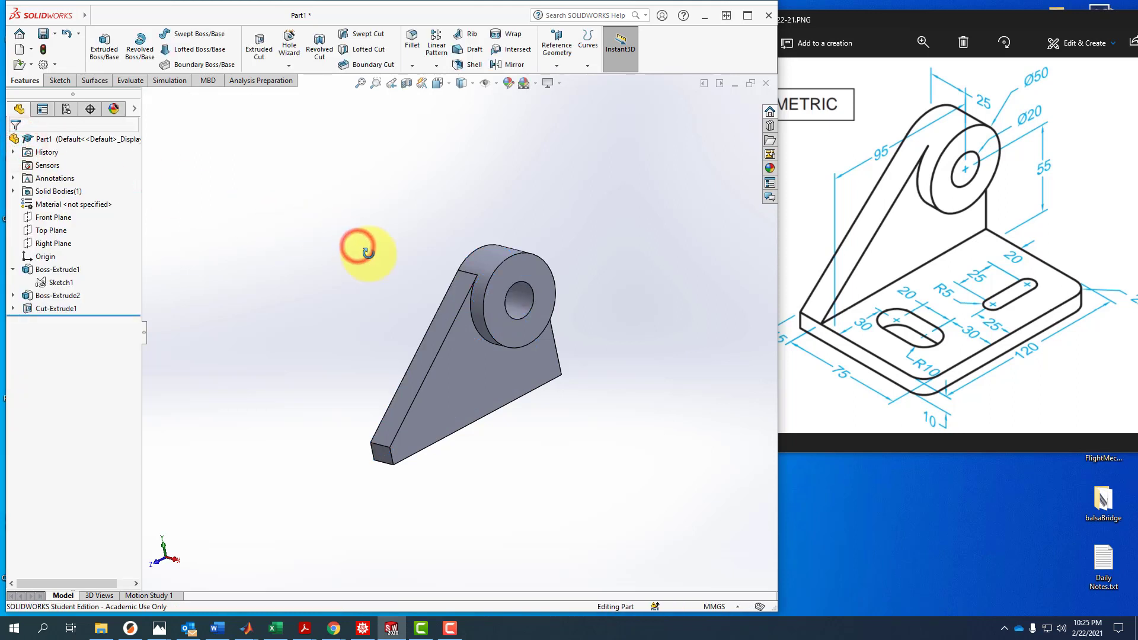
middle_click_drag(358, 247, 368, 253)
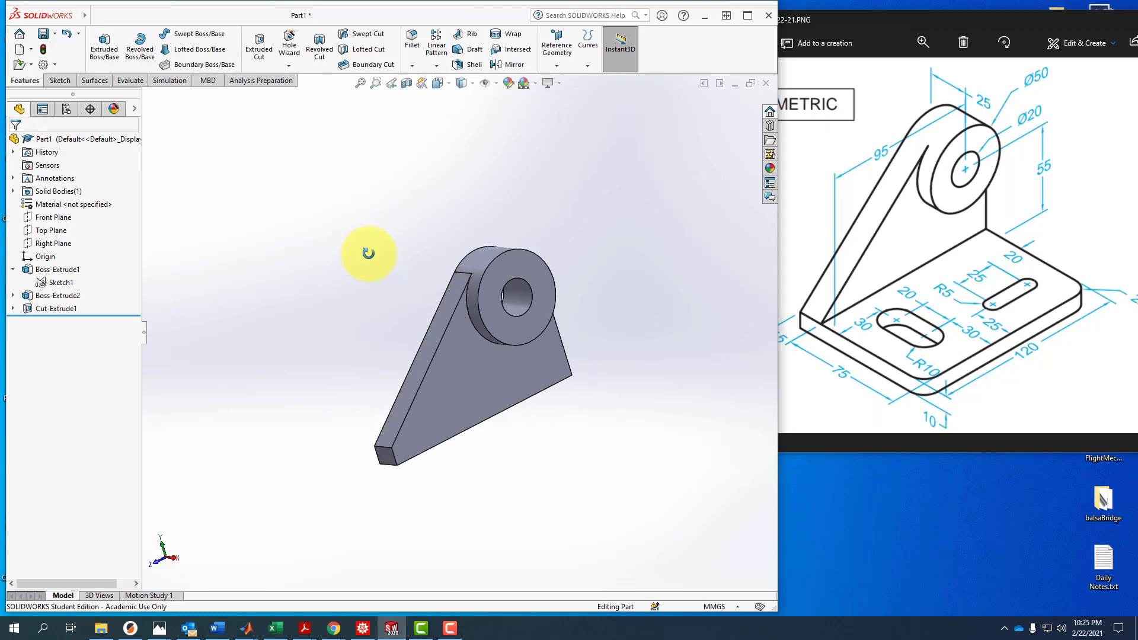
Try the Shaded display style on the model and return to Shaded With Edges
scroll(369, 254, "down", 2)
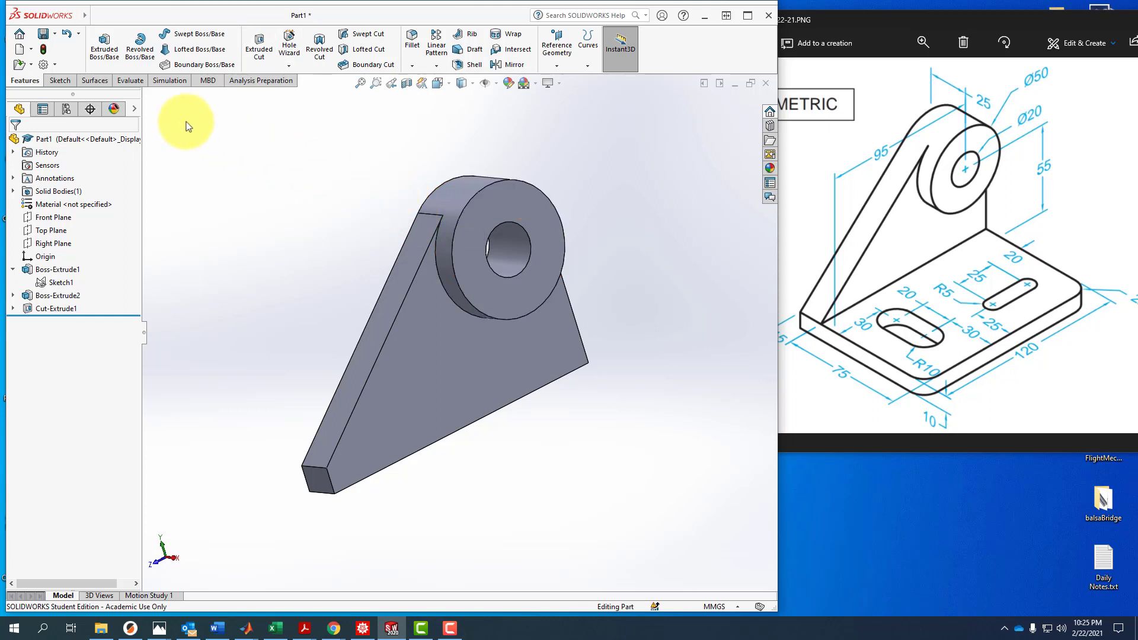
left_click(54, 66)
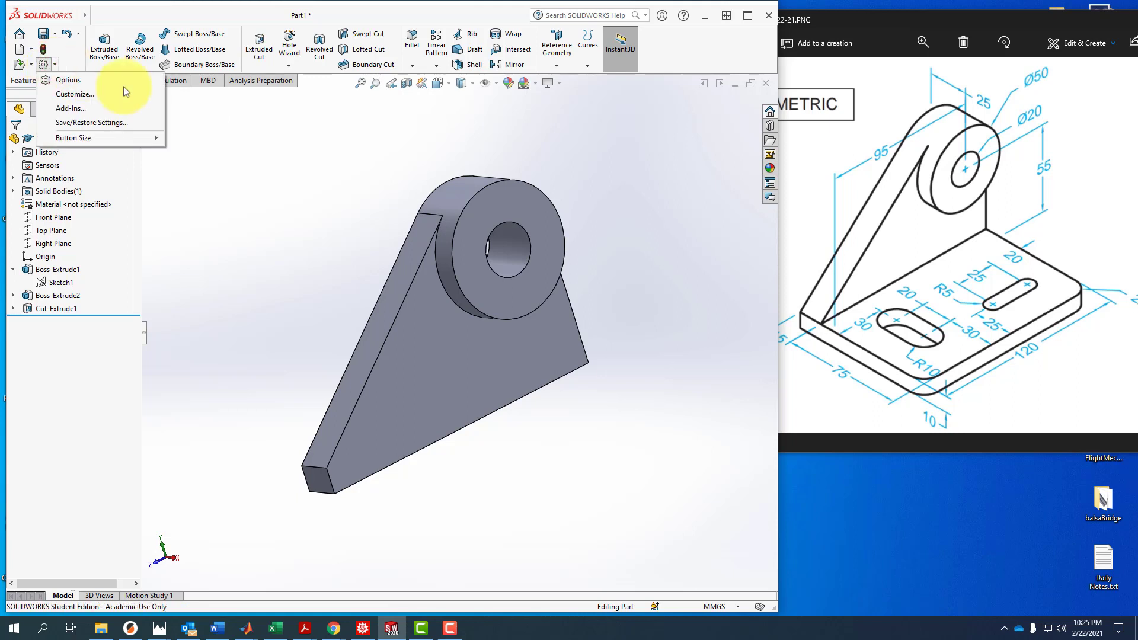
left_click(370, 159)
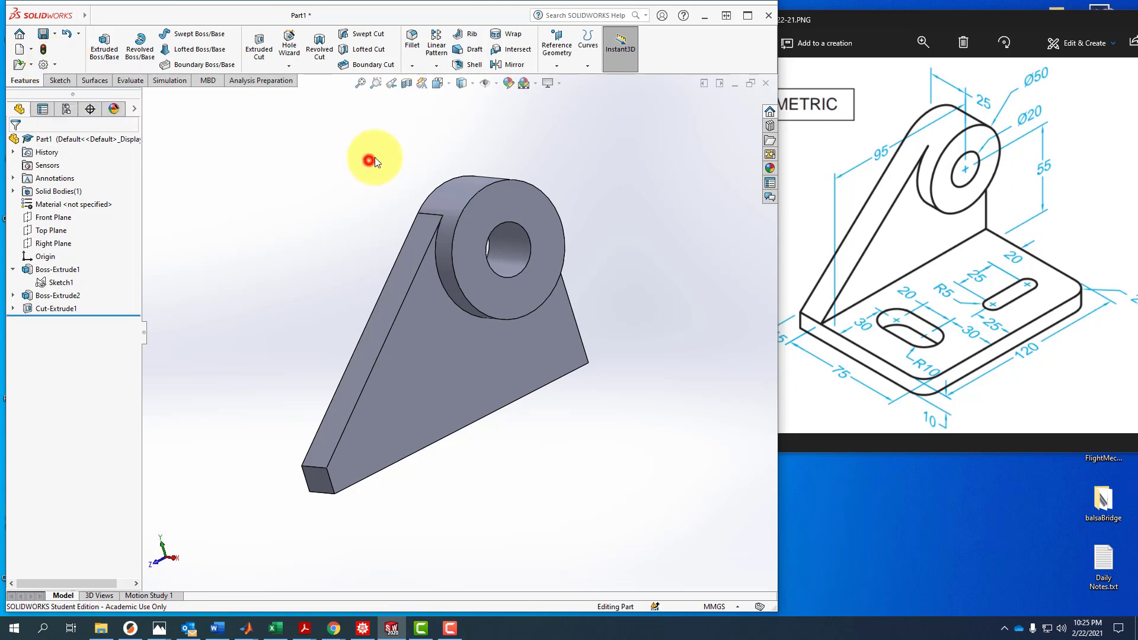
left_click(472, 82)
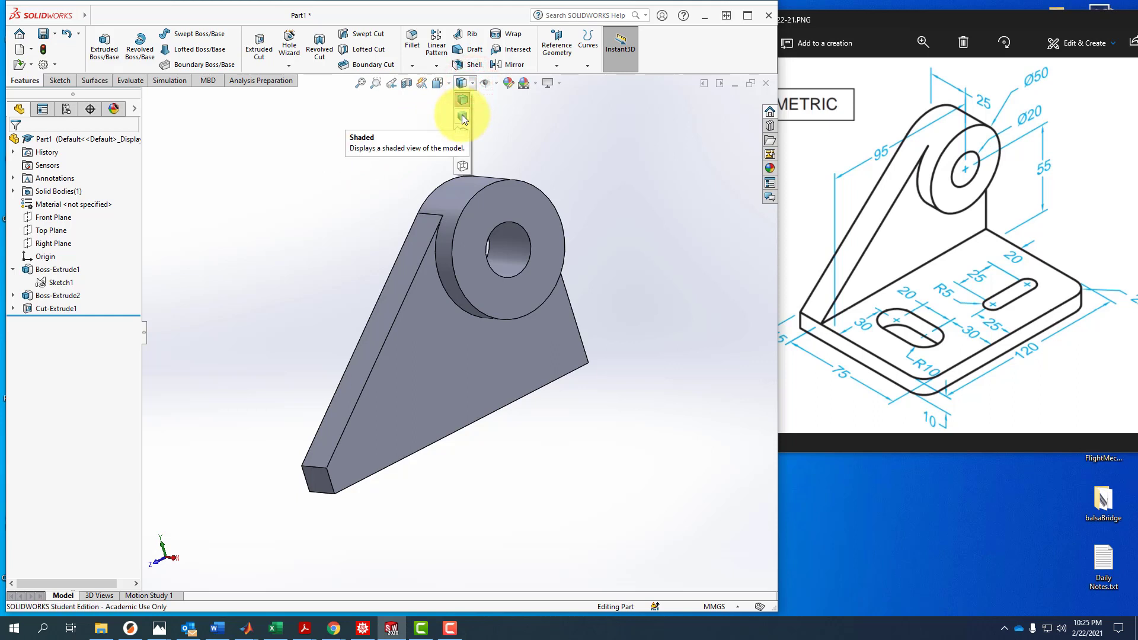
left_click(461, 117)
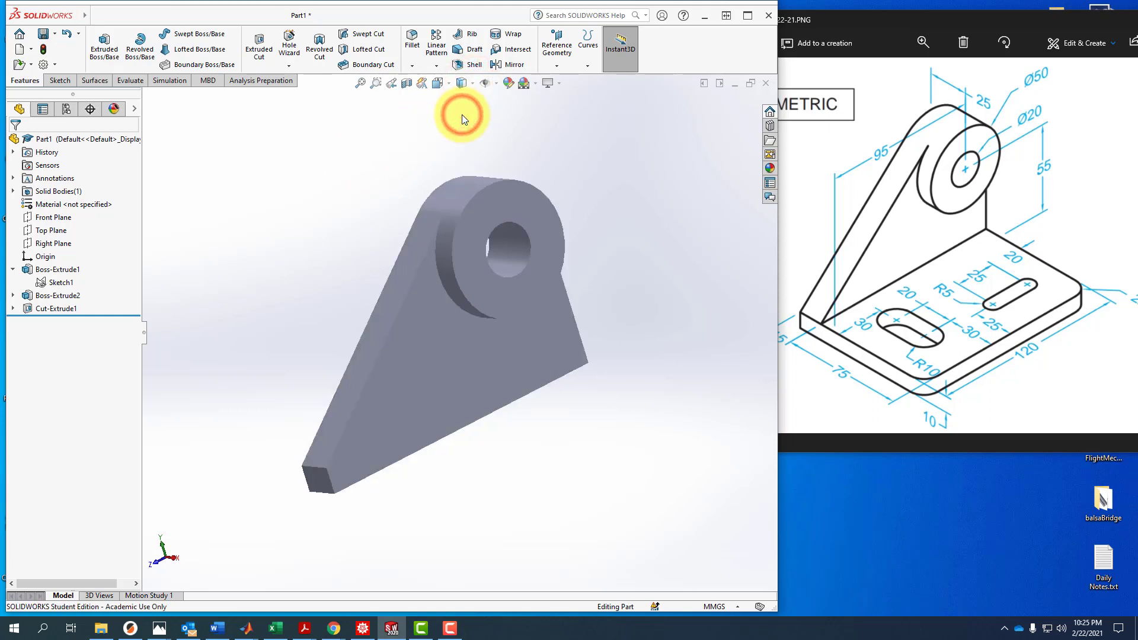
middle_click_drag(462, 116, 461, 109)
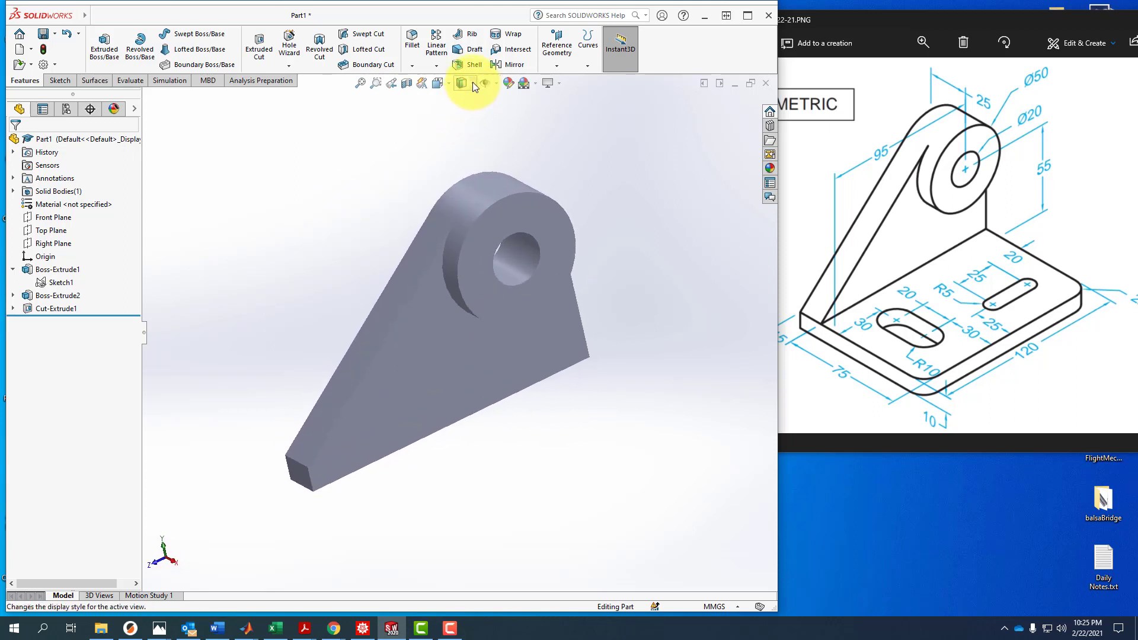
left_click(472, 83)
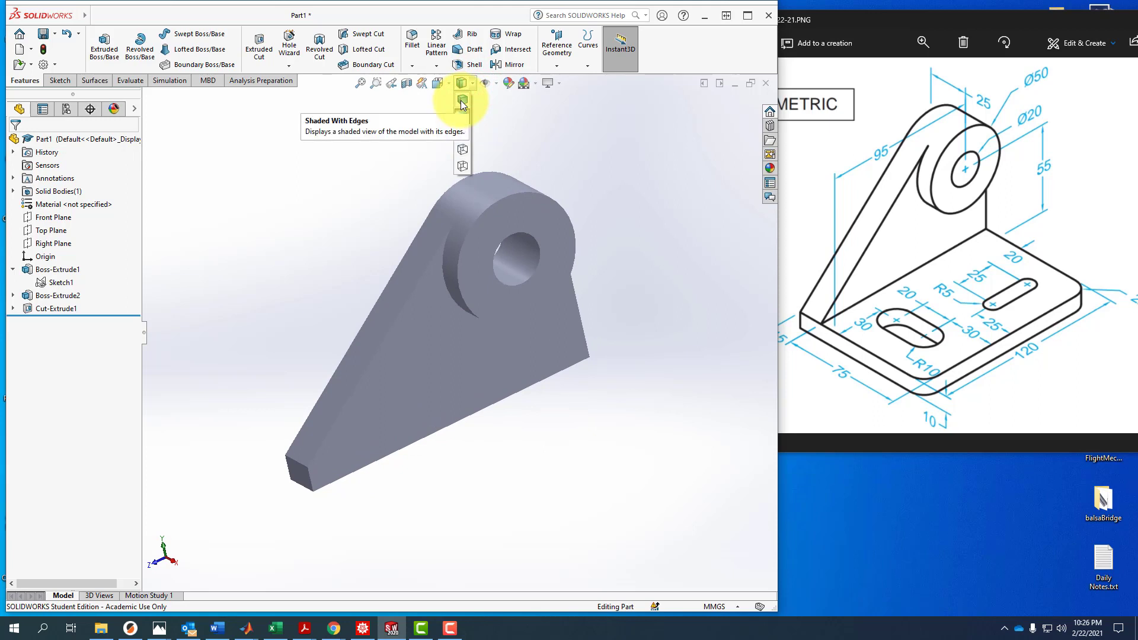
left_click(461, 100)
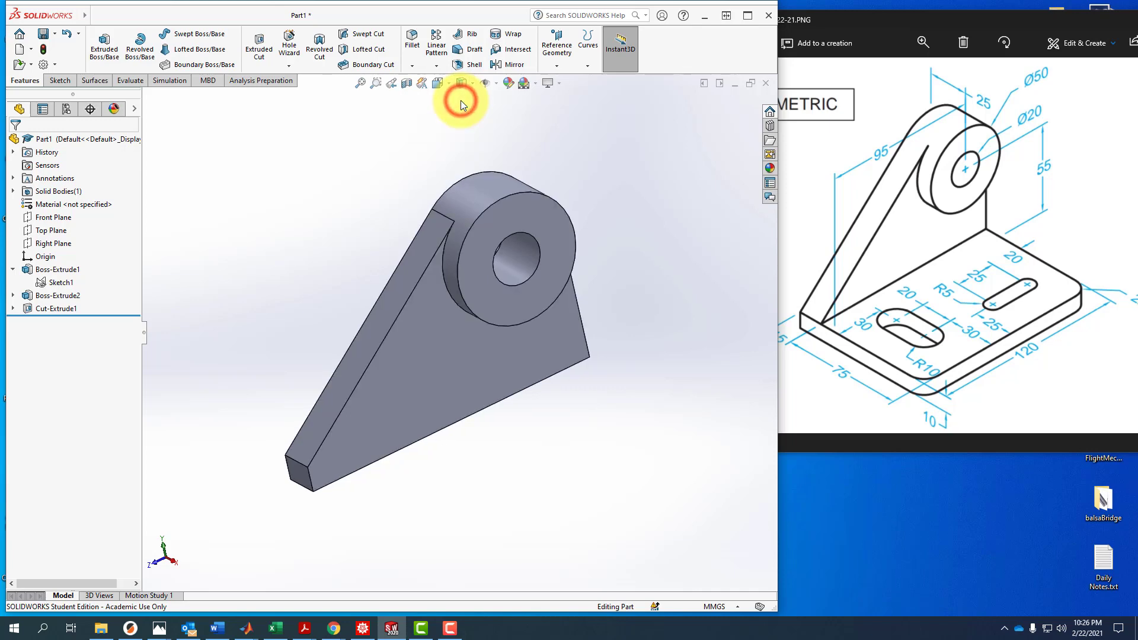
Set the part/assembly tangent edge display to Removed in the display system options
left_click(54, 64)
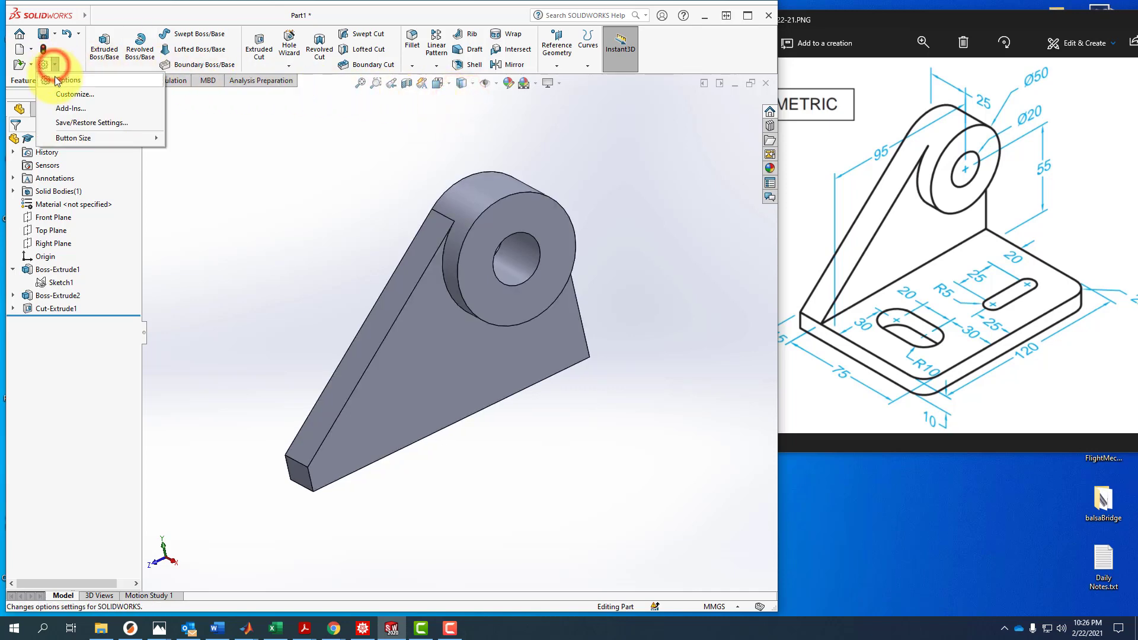
left_click(54, 79)
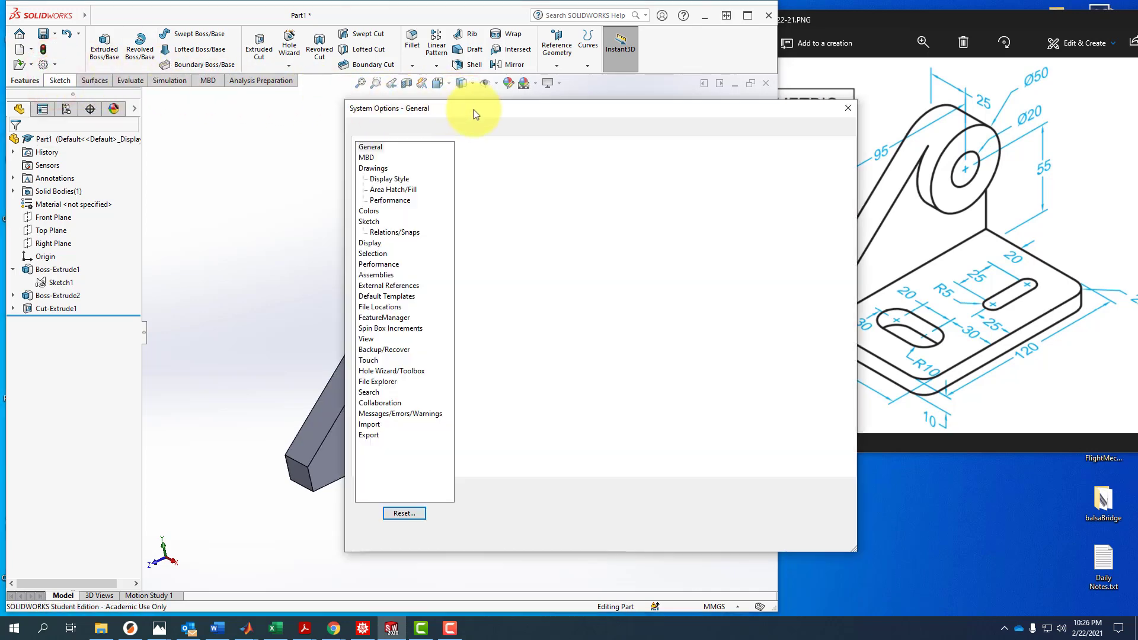
left_click_drag(497, 110, 436, 61)
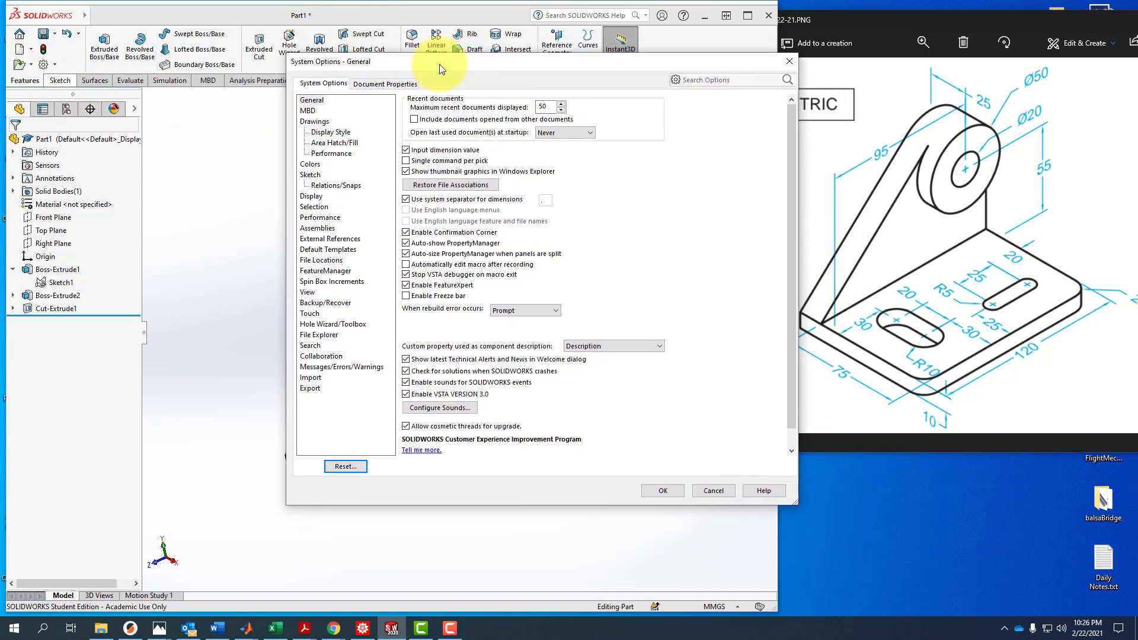
left_click(312, 196)
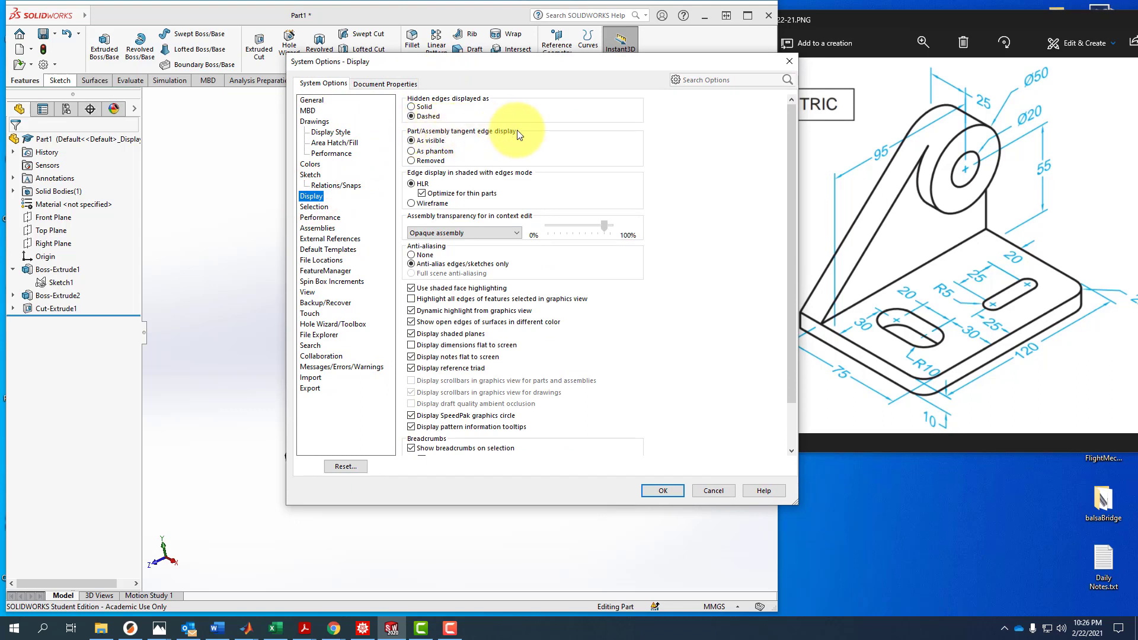
left_click(411, 161)
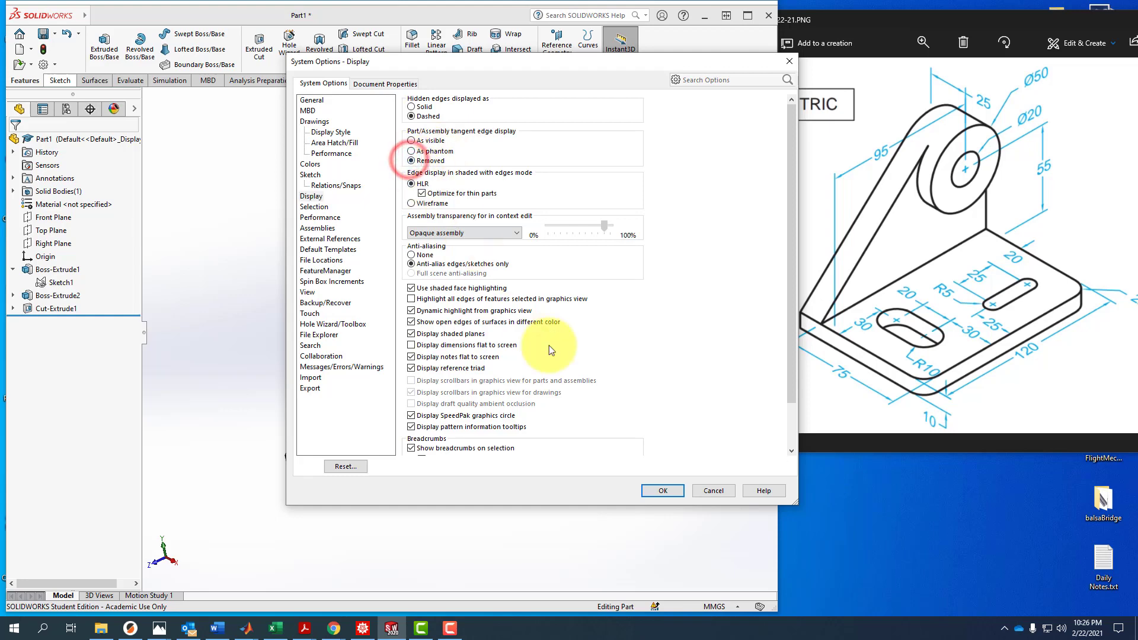
left_click(660, 491)
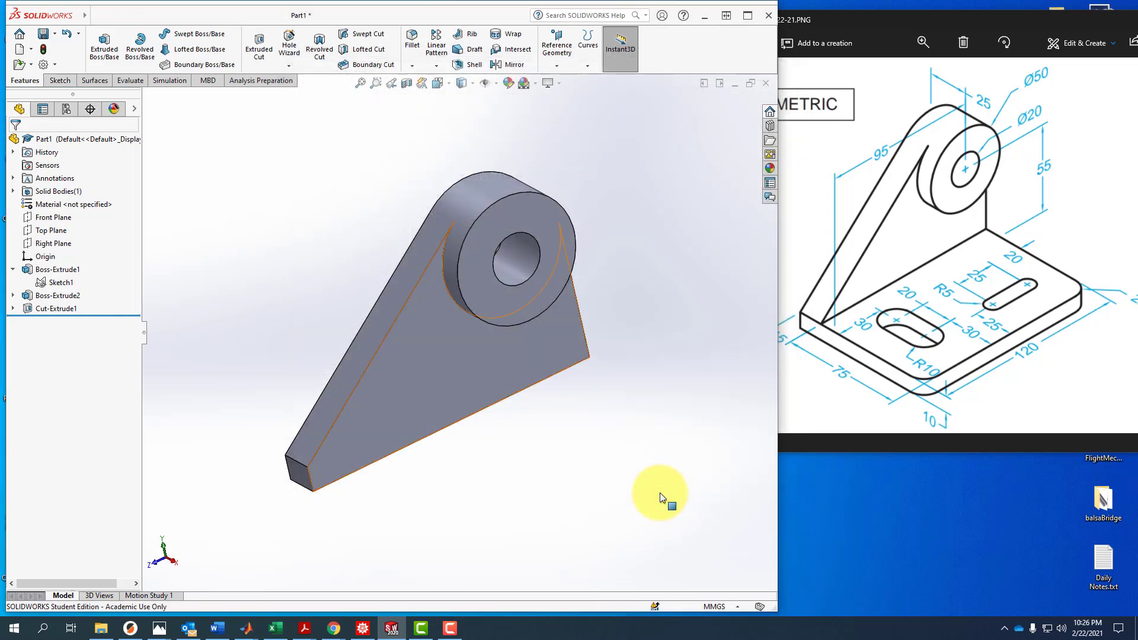
middle_click_drag(662, 497, 444, 220)
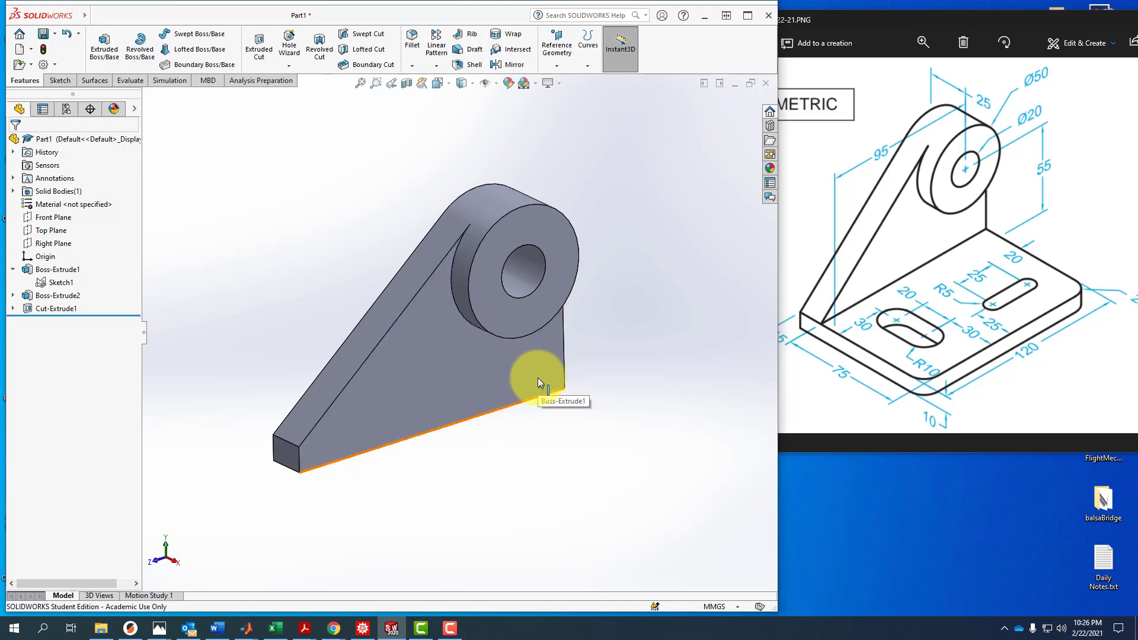
Start a new sketch on the upright plate's flat face on the boss side, and bring the reference drawing to the front
left_click(52, 79)
left_click(95, 47)
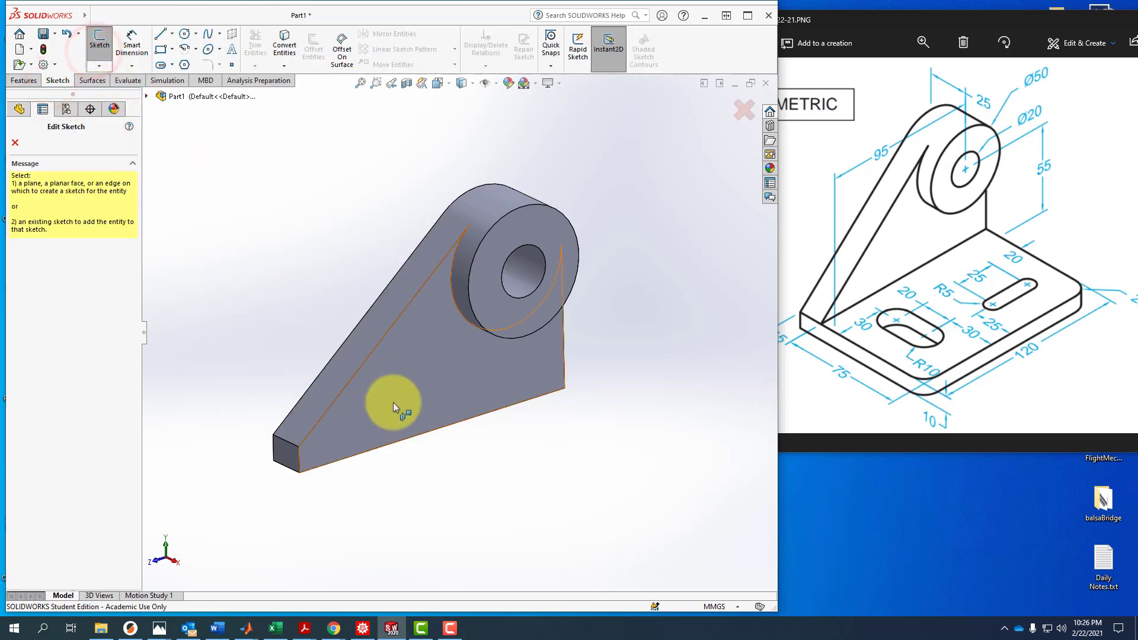
left_click(406, 415)
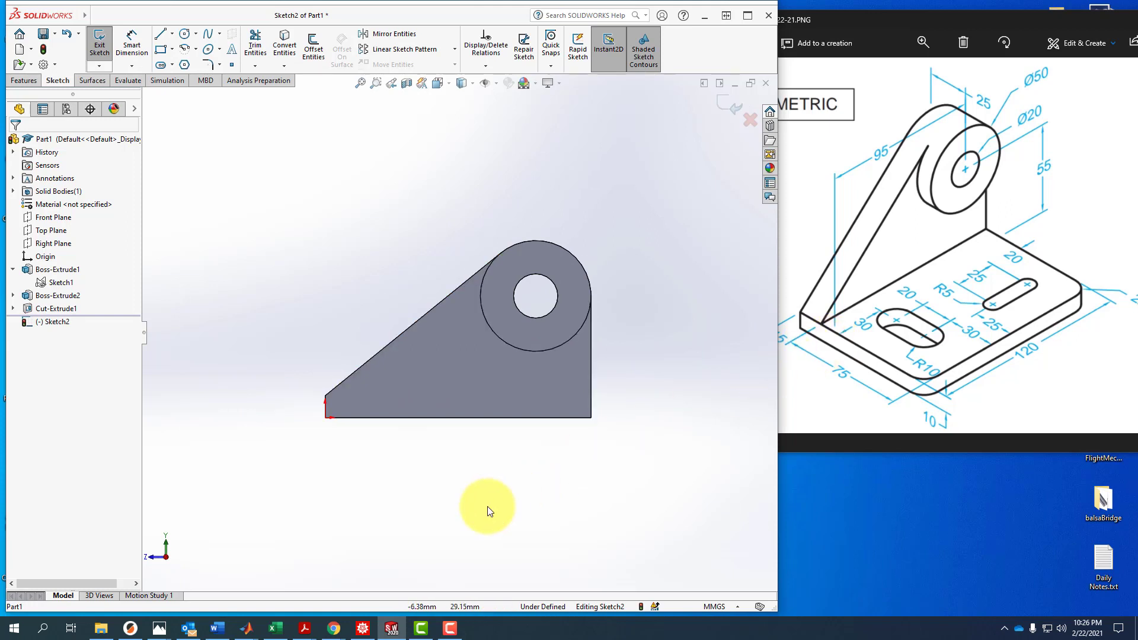
left_click(798, 370)
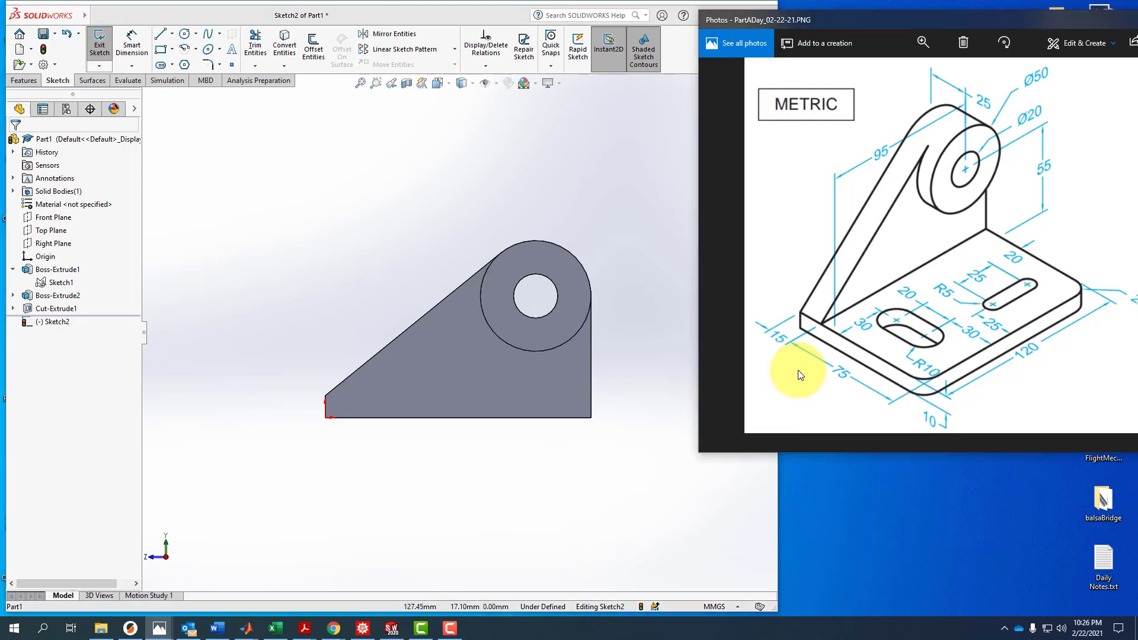
Draw a 120 by 10 mm corner rectangle along the bottom of the upright plate, snapping to its existing corners
left_click(160, 49)
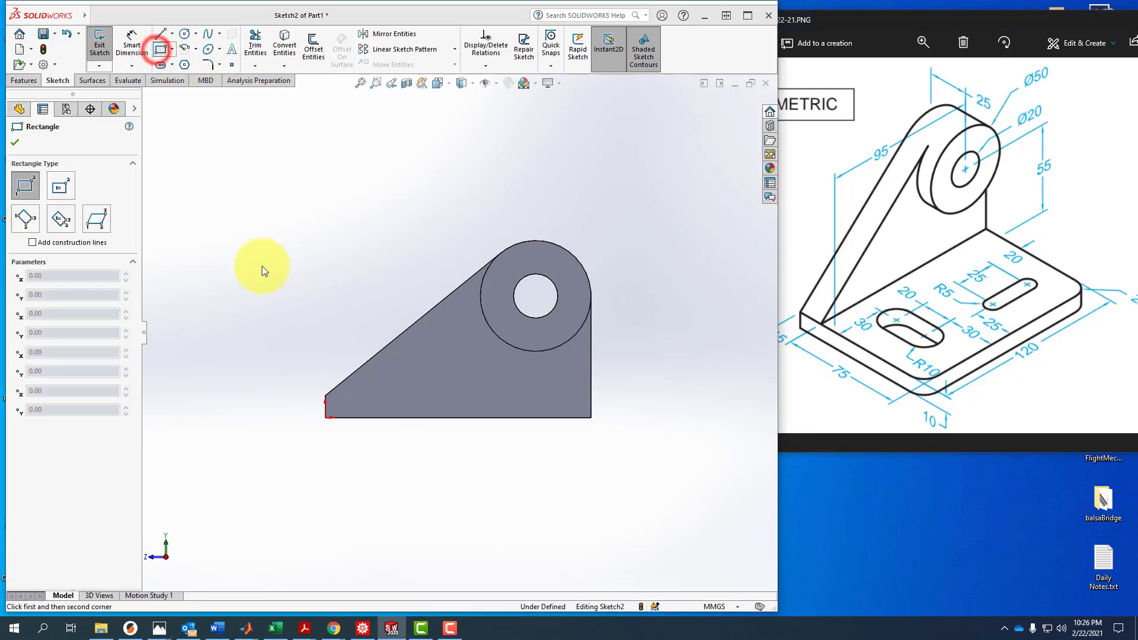
left_click(325, 396)
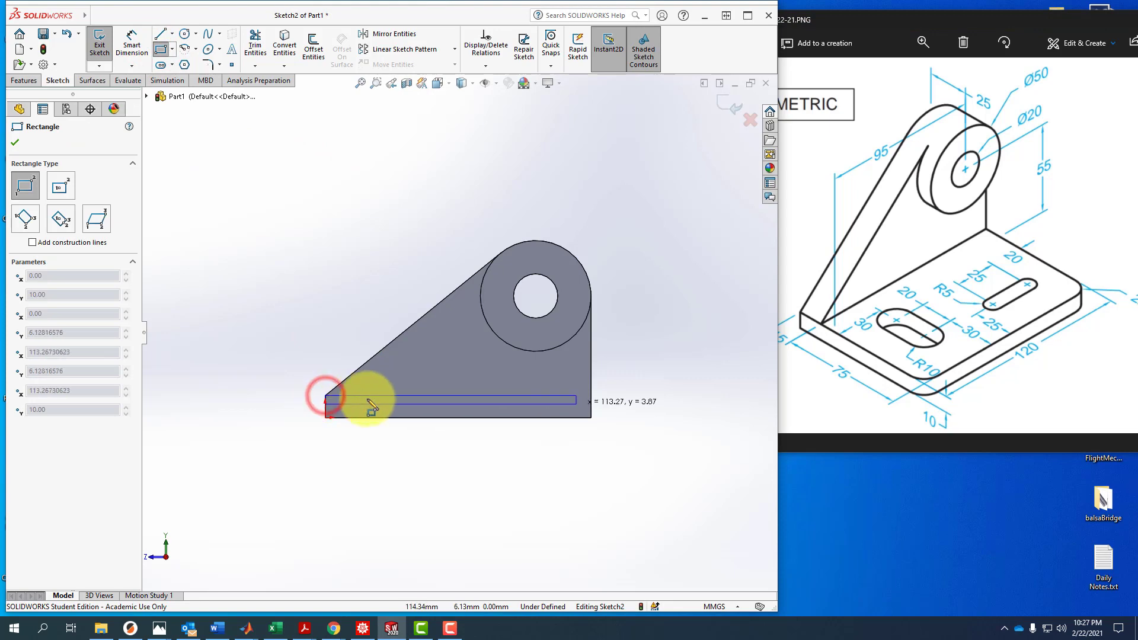
left_click(591, 418)
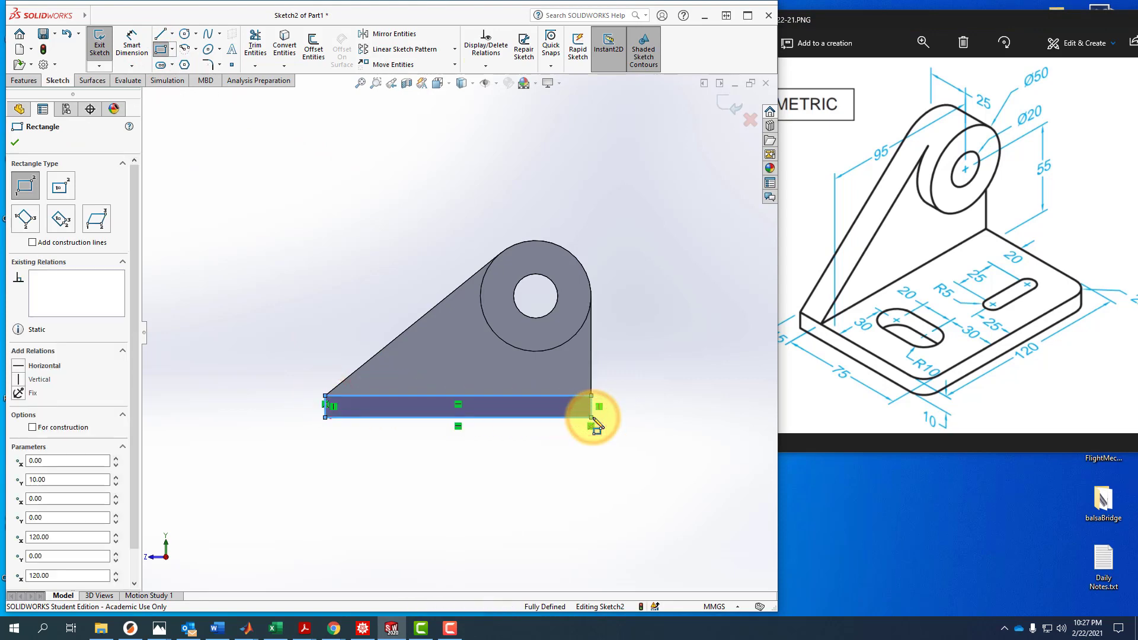
key("Escape")
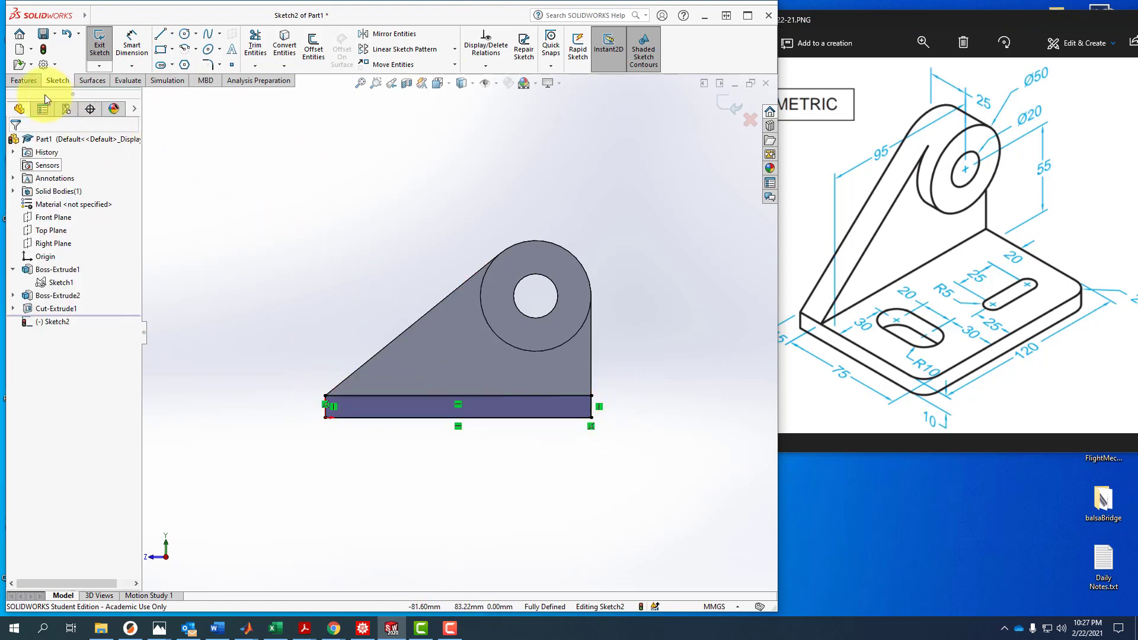
Extrude the rectangle 75 mm as a blind boss merged with the upright plate to form the base plate
left_click(24, 84)
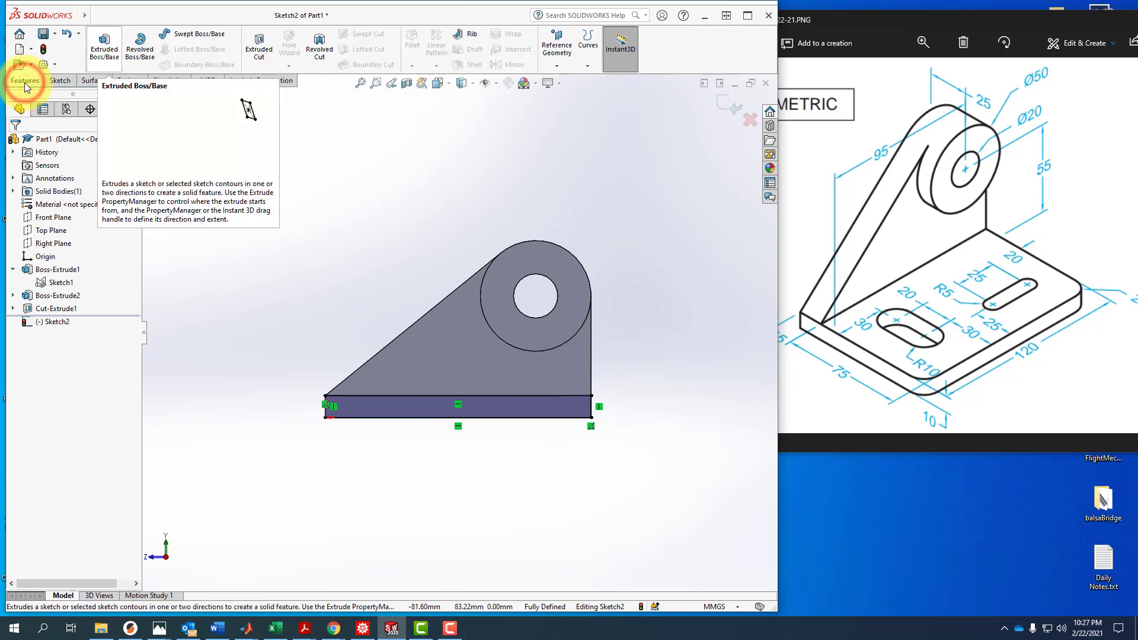
left_click(104, 45)
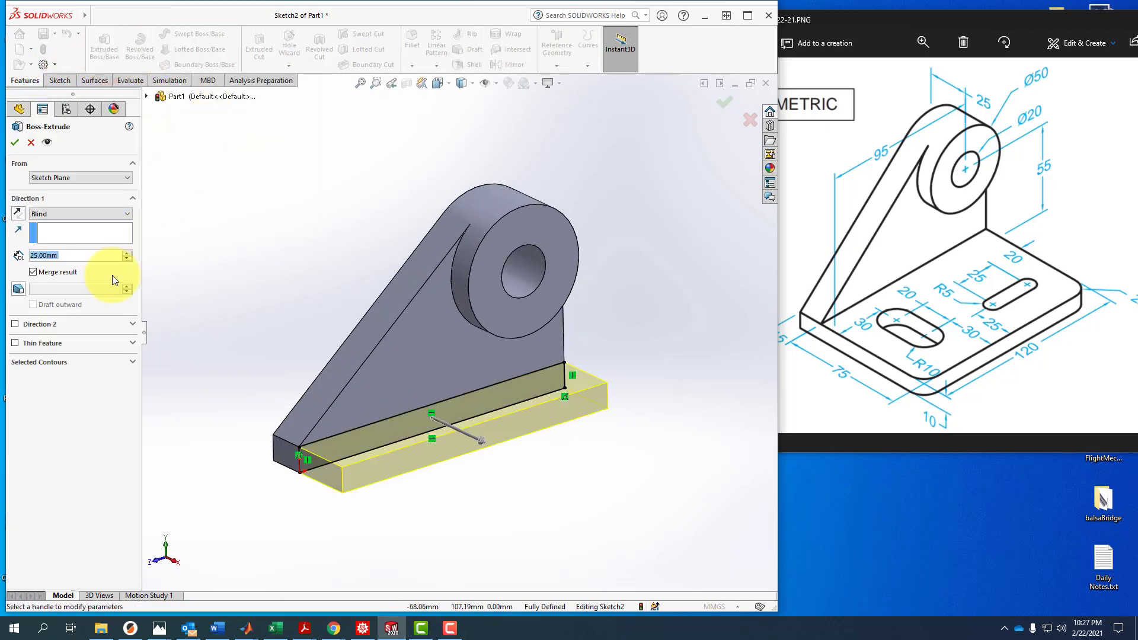
type("75")
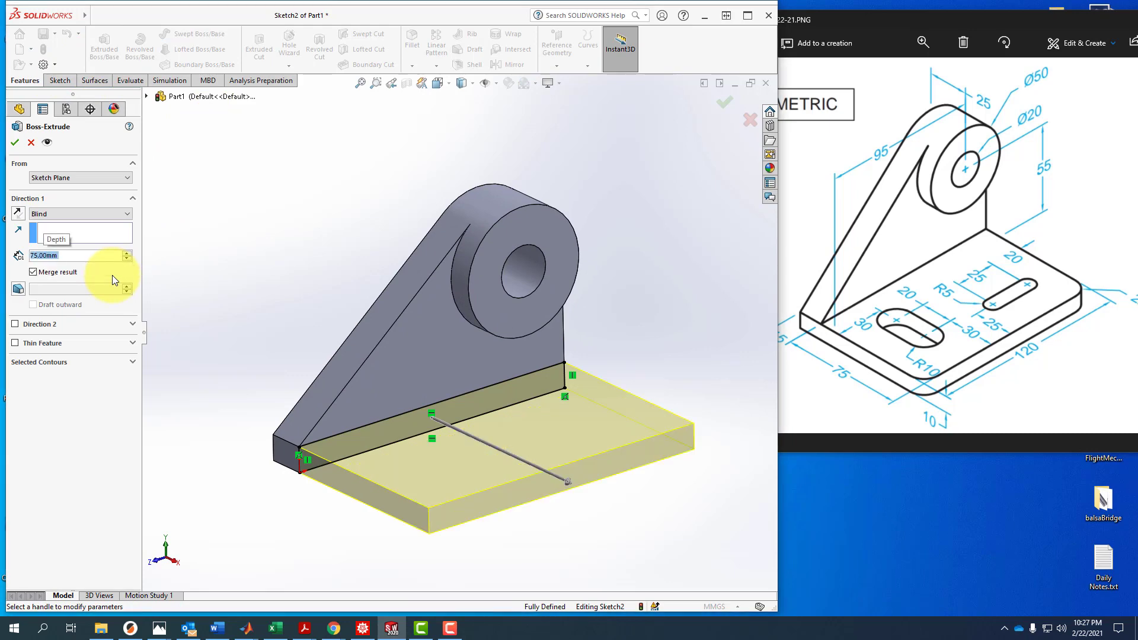
left_click(14, 142)
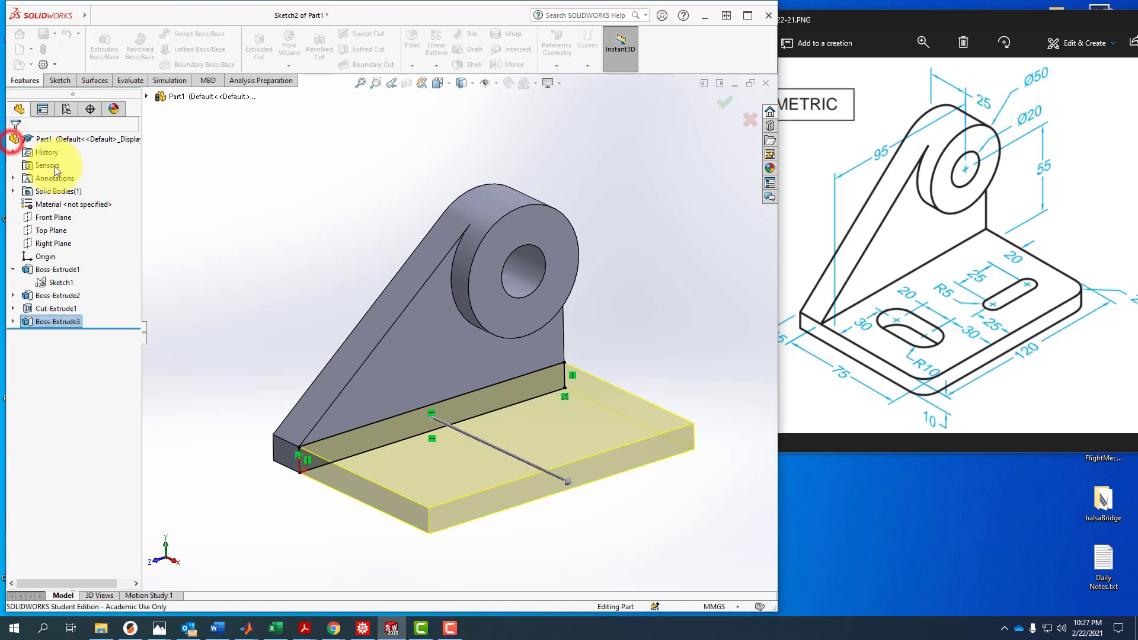
left_click(261, 310)
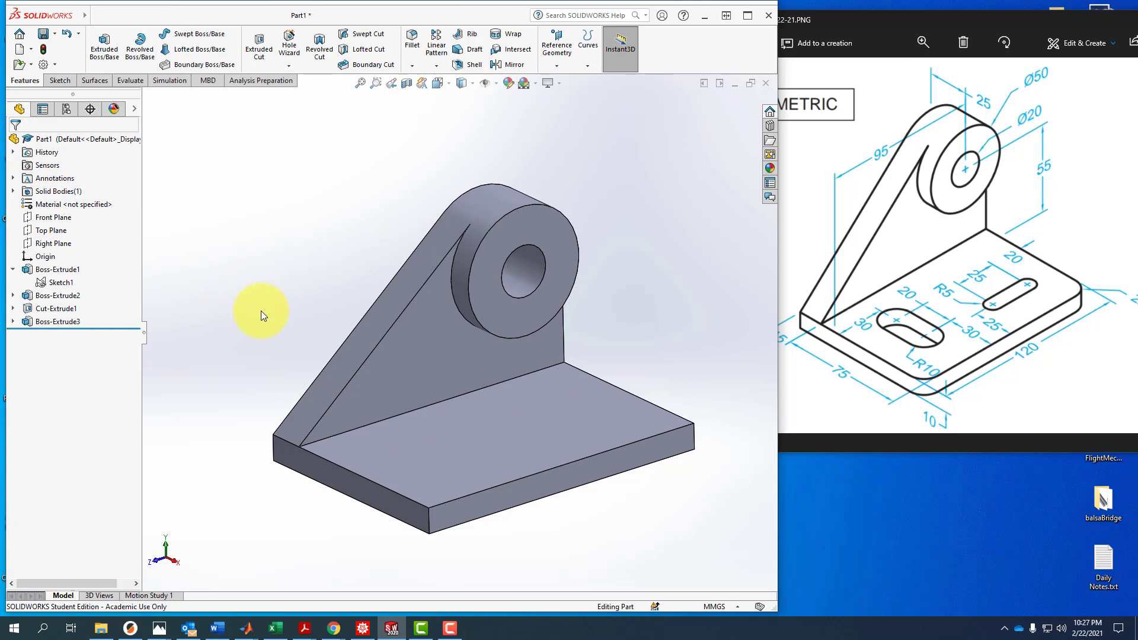
Check the corner radius in the reference drawing and fillet the base plate's two outer vertical corner edges with a 10 mm radius
left_click_drag(956, 21, 849, 27)
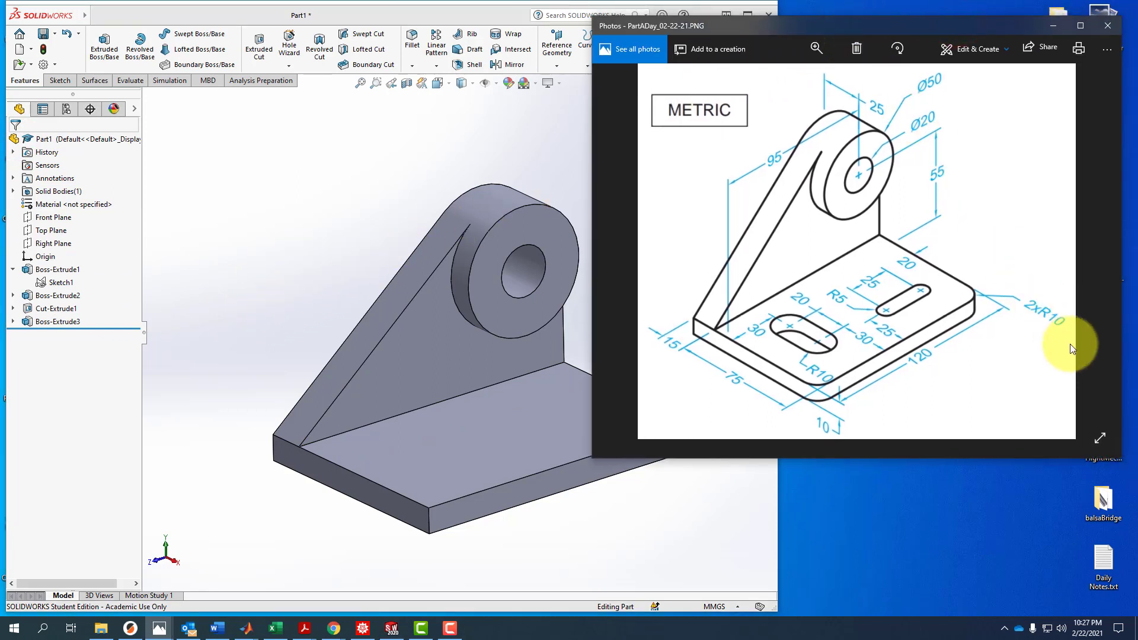
left_click_drag(780, 24, 865, 18)
left_click(364, 168)
scroll(364, 168, "up", 2)
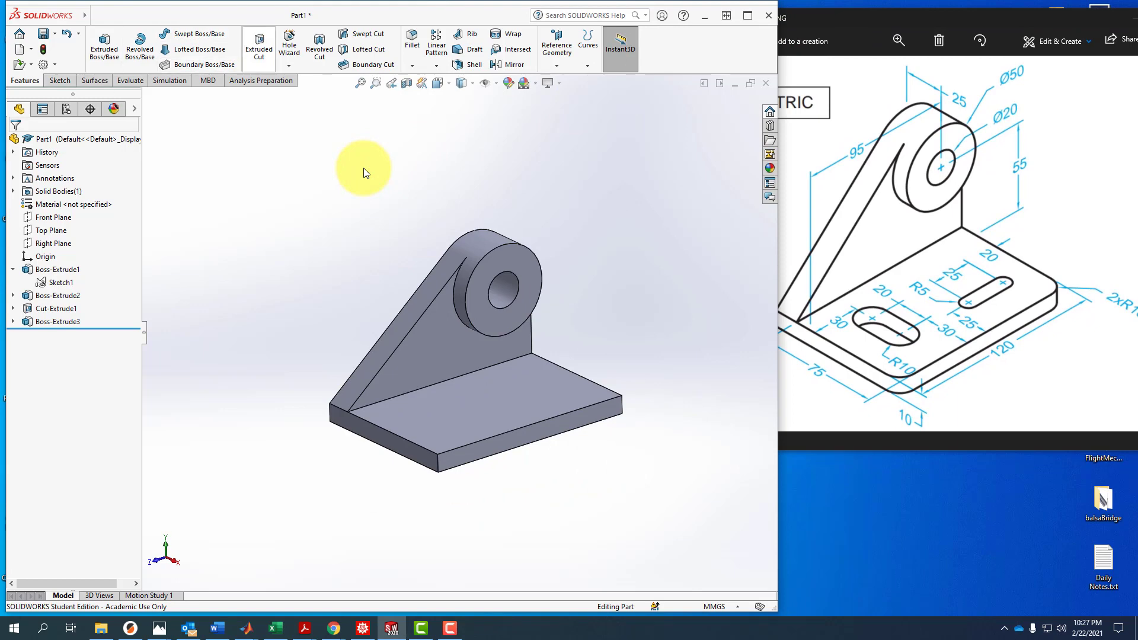
left_click(413, 39)
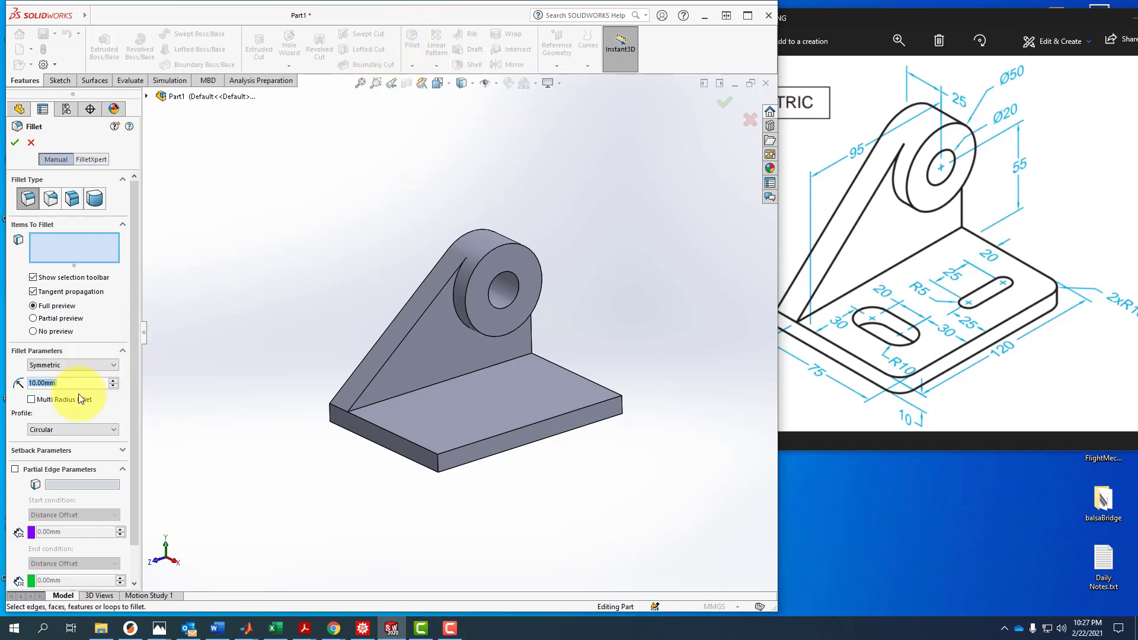
key("f")
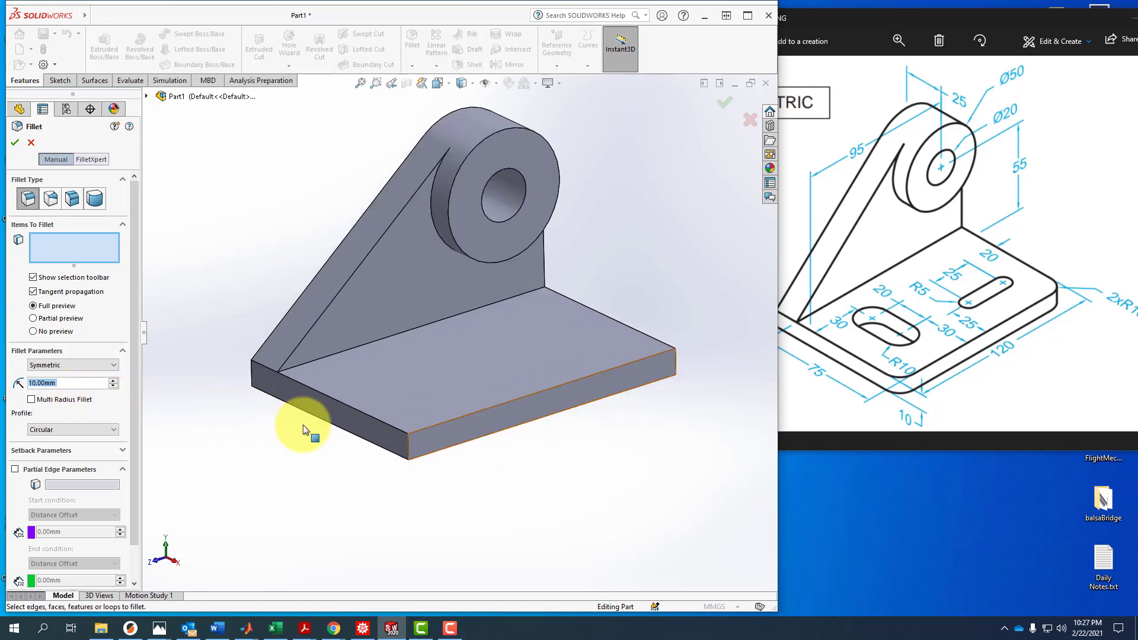
left_click(408, 441)
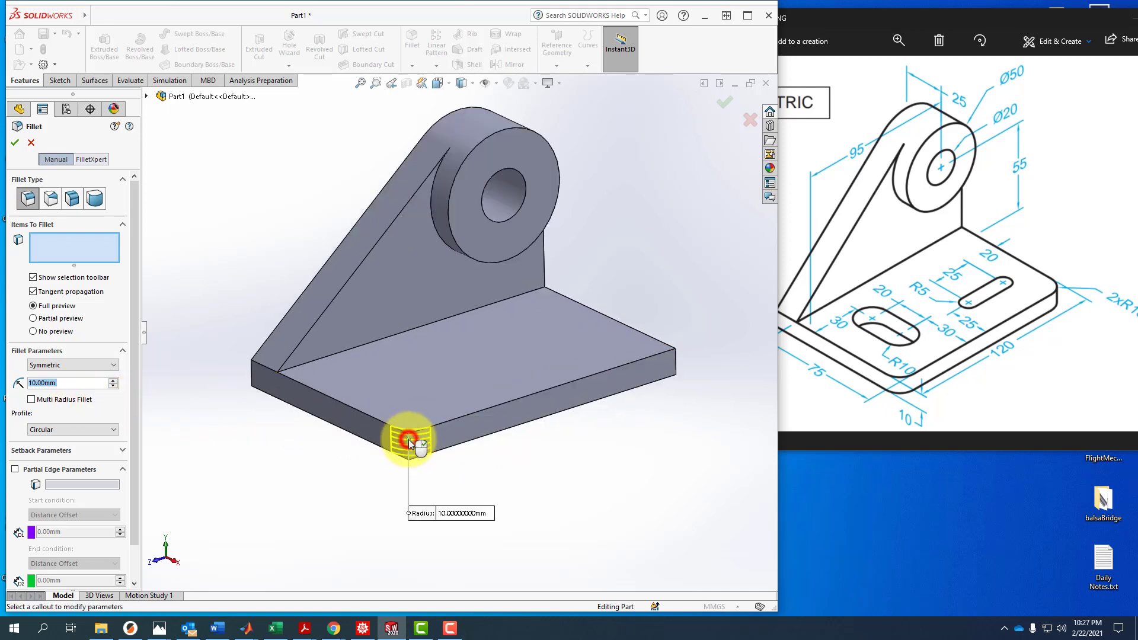
middle_click_drag(408, 440, 408, 440)
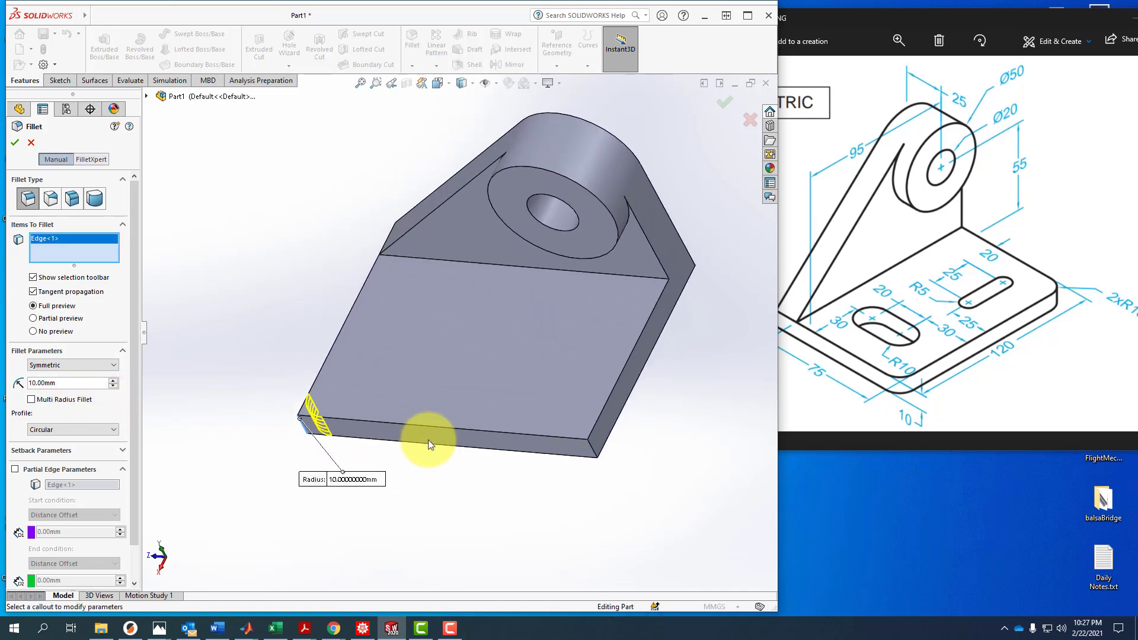
left_click(587, 442)
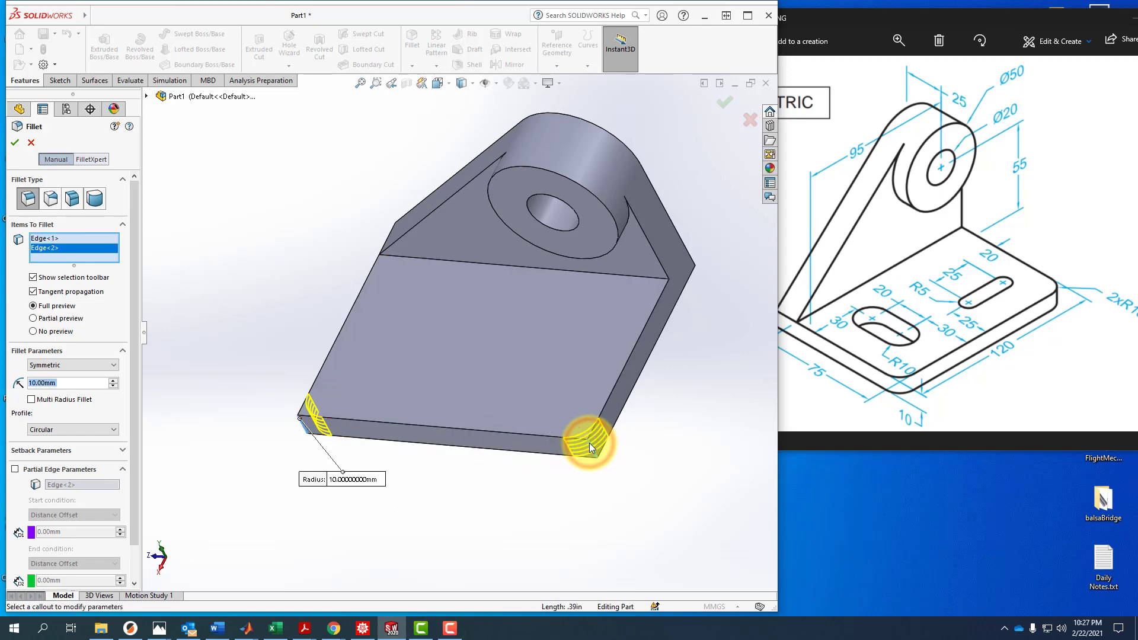
middle_click_drag(589, 442, 276, 275)
scroll(616, 450, "up", 2)
scroll(616, 450, "down", 3)
scroll(617, 450, "up", 3)
scroll(617, 450, "down", 3)
scroll(616, 450, "up", 3)
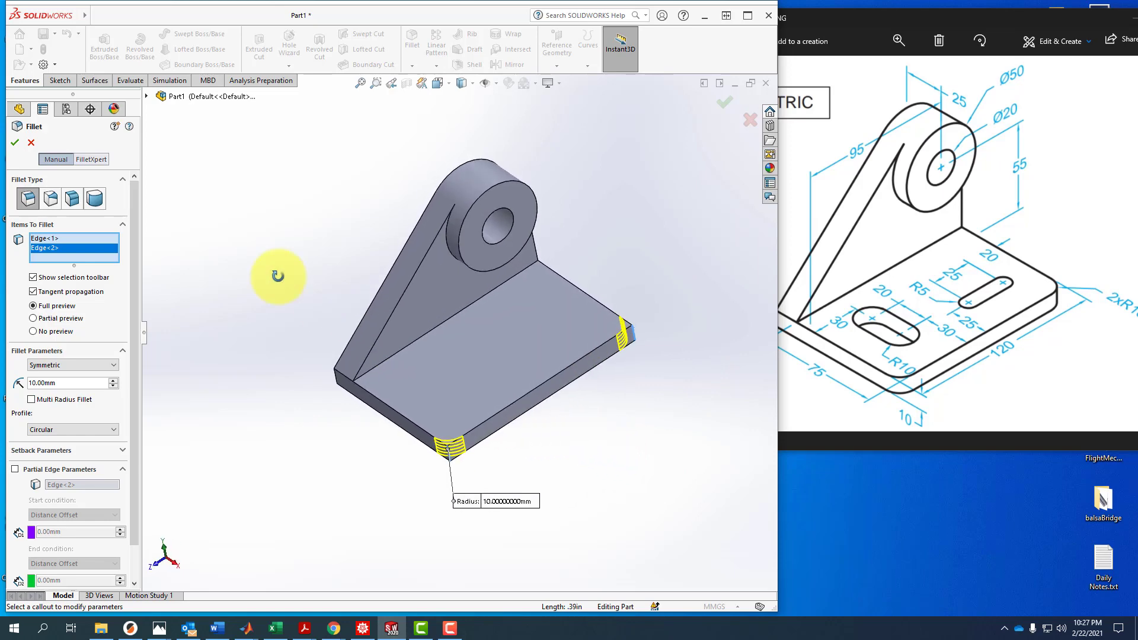
left_click(16, 143)
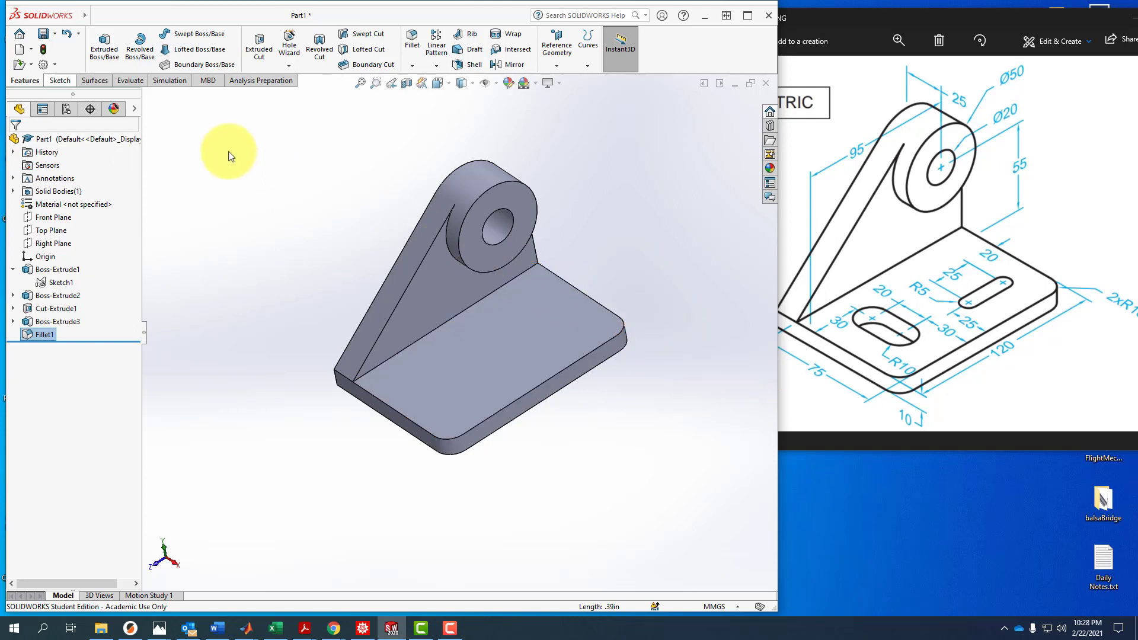
Start a sketch on the base plate's top face and draw a horizontal straight slot about 26 mm between centres and 19 mm wide
left_click(57, 81)
left_click(98, 45)
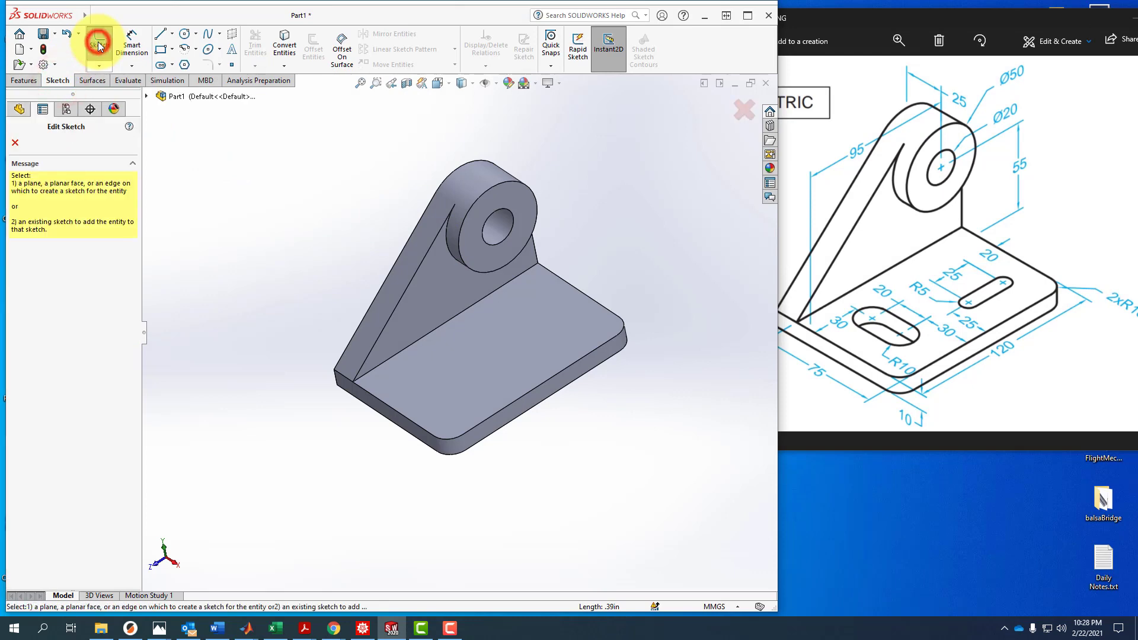
left_click(471, 362)
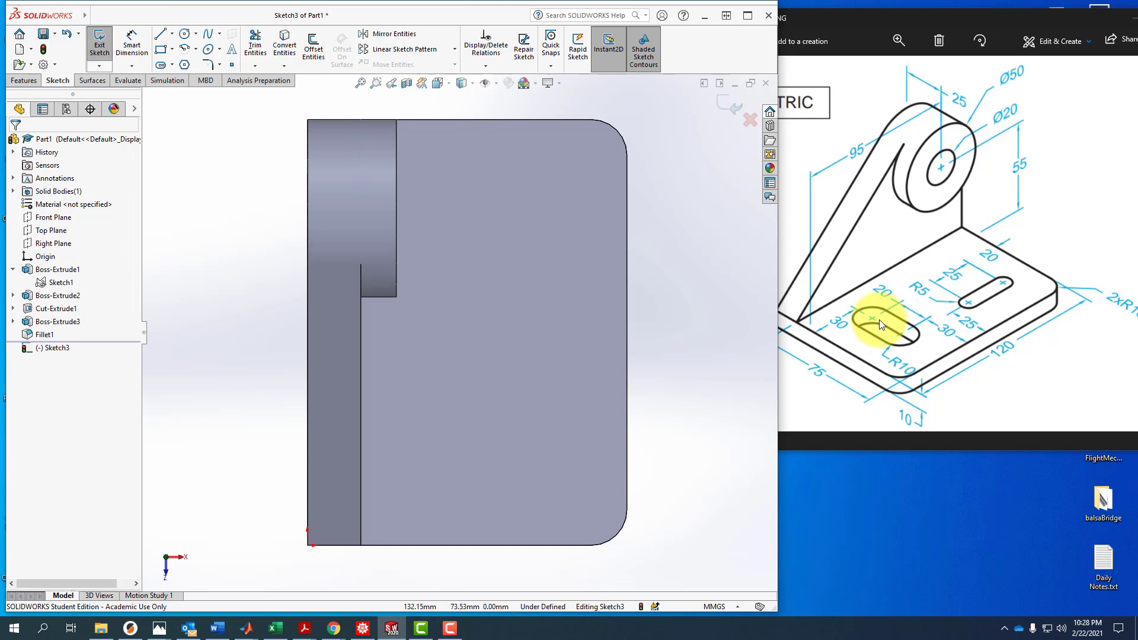
left_click(171, 65)
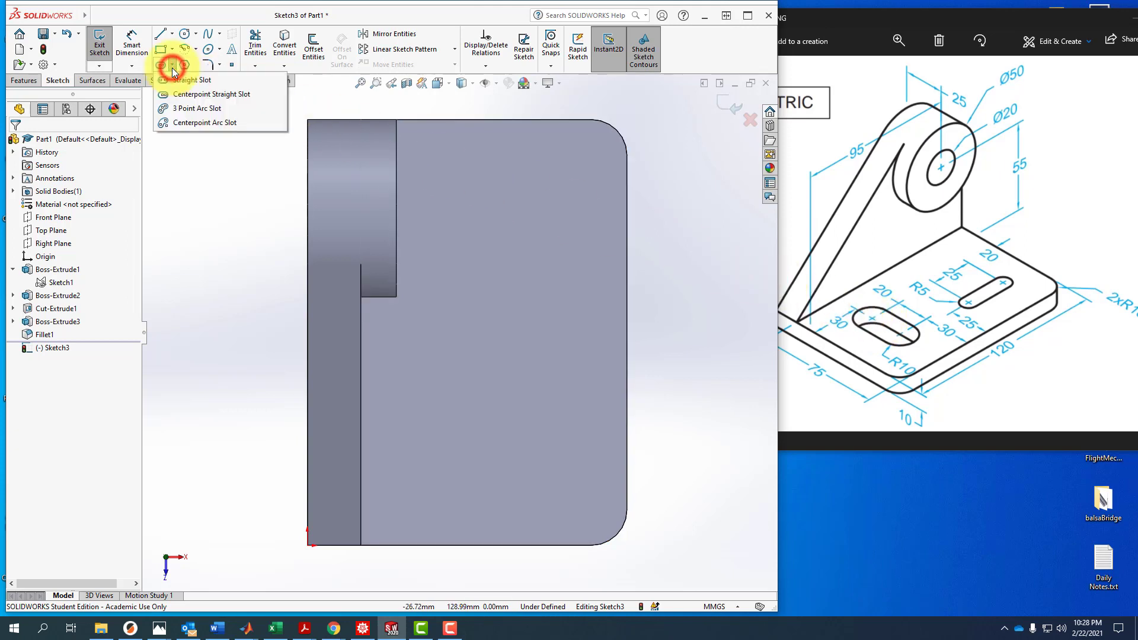
left_click(165, 80)
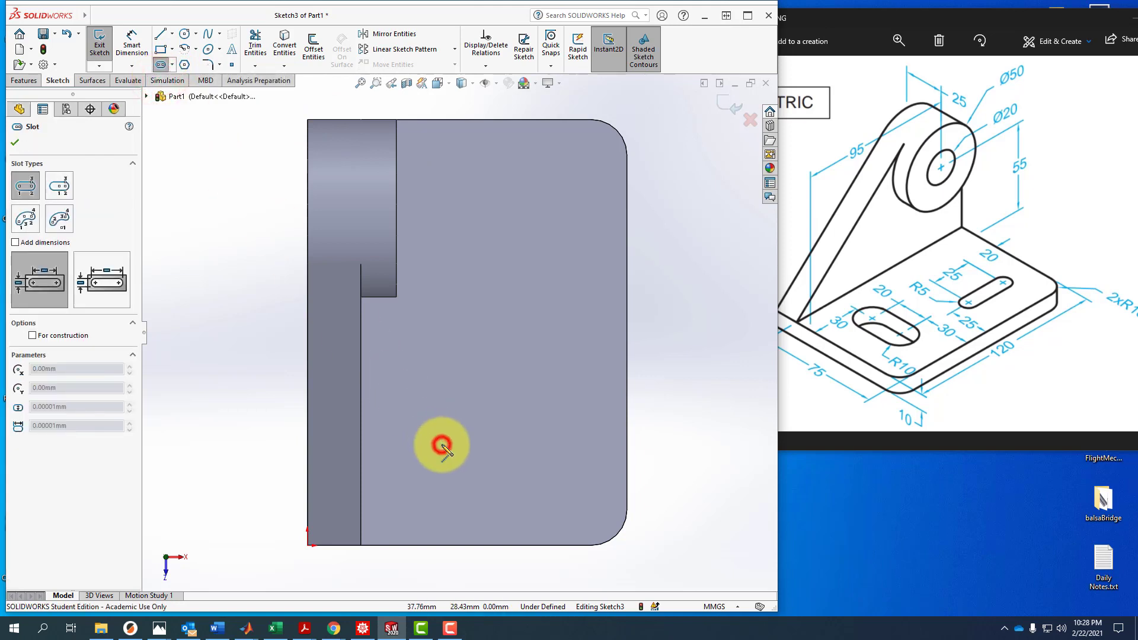
left_click_drag(442, 445, 534, 445)
left_click(542, 410)
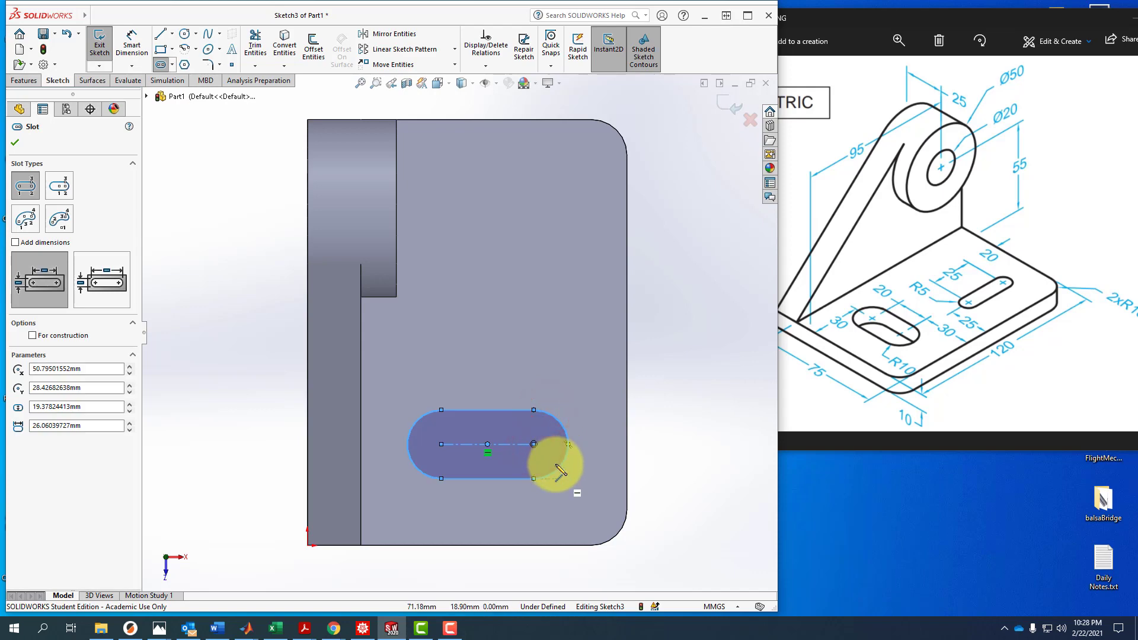
Draw a vertical straight slot about 32 mm between centres near the base plate's outer edge, at the boss end
left_click(522, 178)
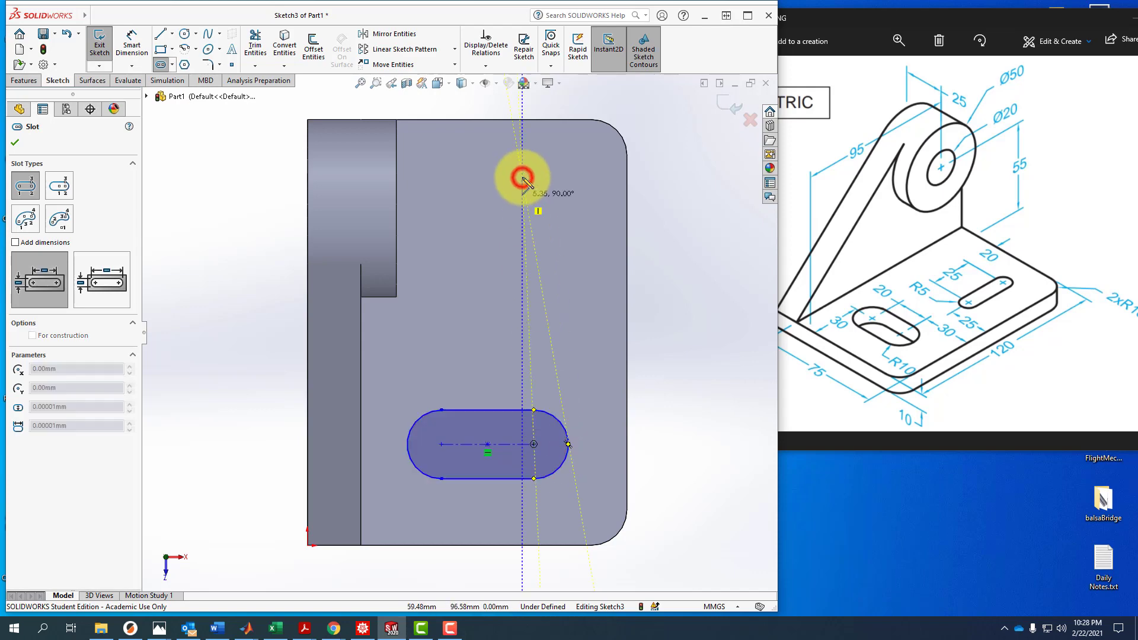
left_click_drag(526, 236, 522, 291)
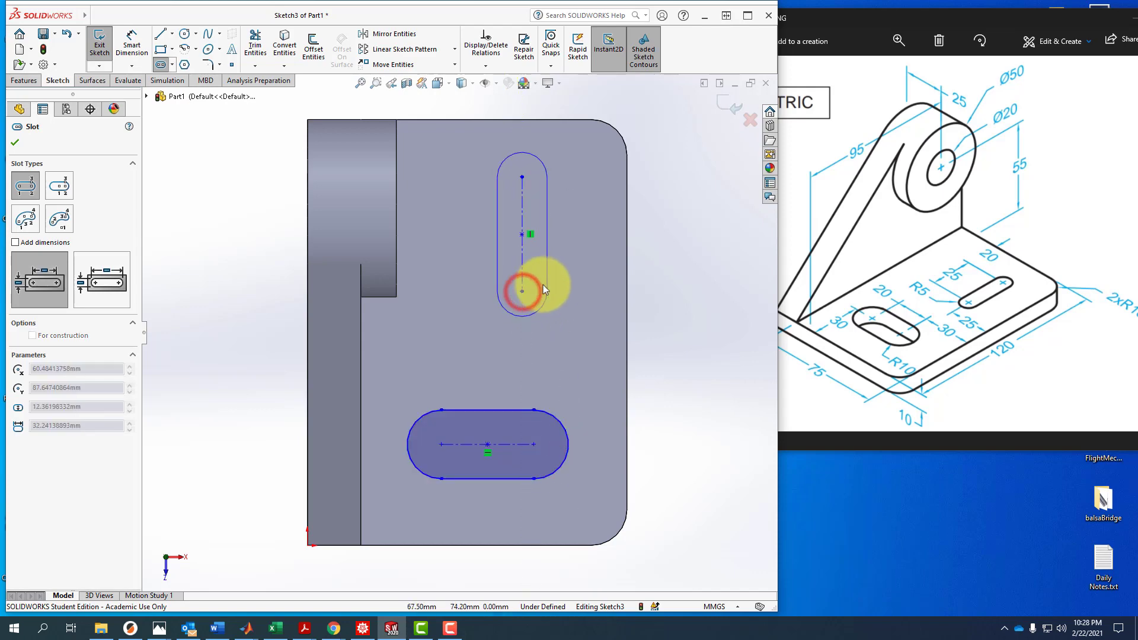
left_click(549, 282)
key("Escape")
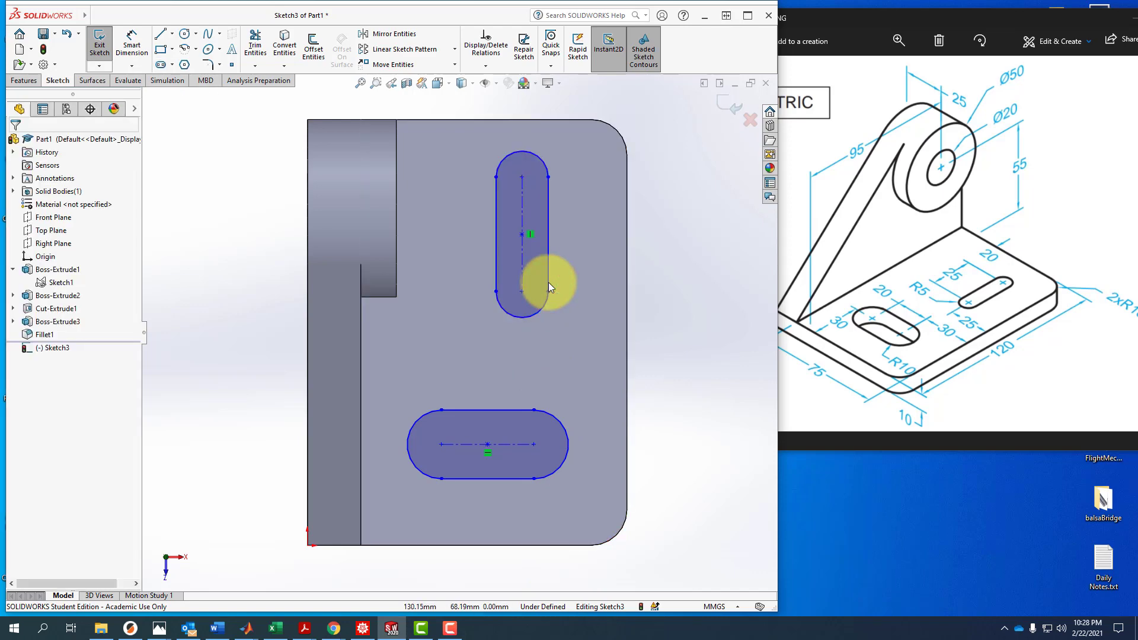
Dimension the vertical slot's centre-to-centre length as 25 mm
left_click(137, 47)
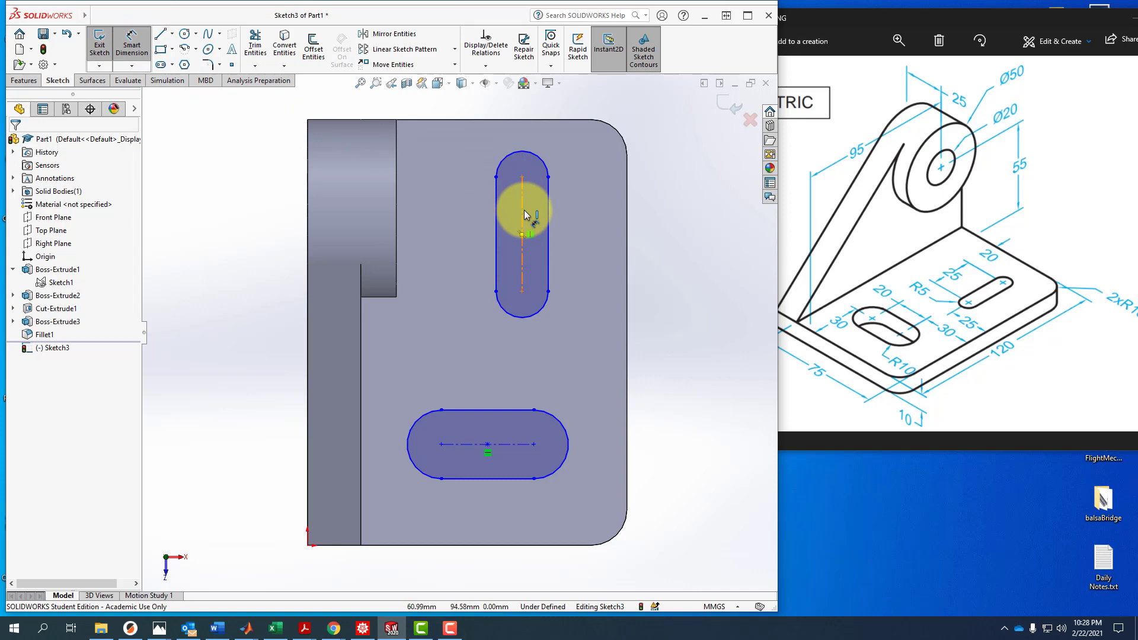
left_click(524, 209)
left_click(590, 222)
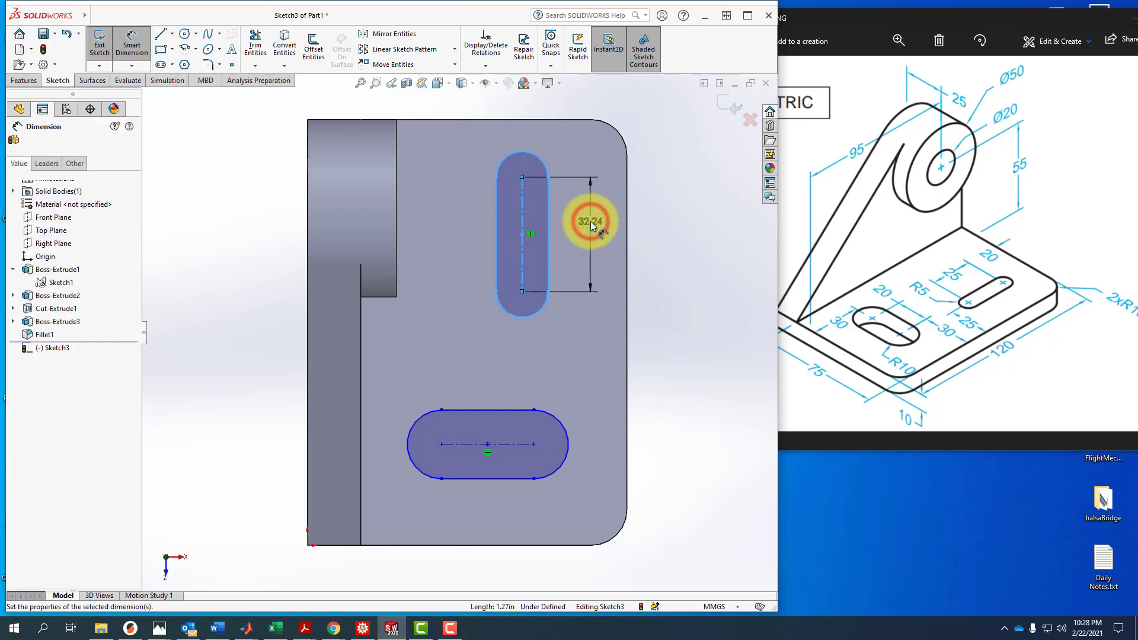
type("25")
key("Return")
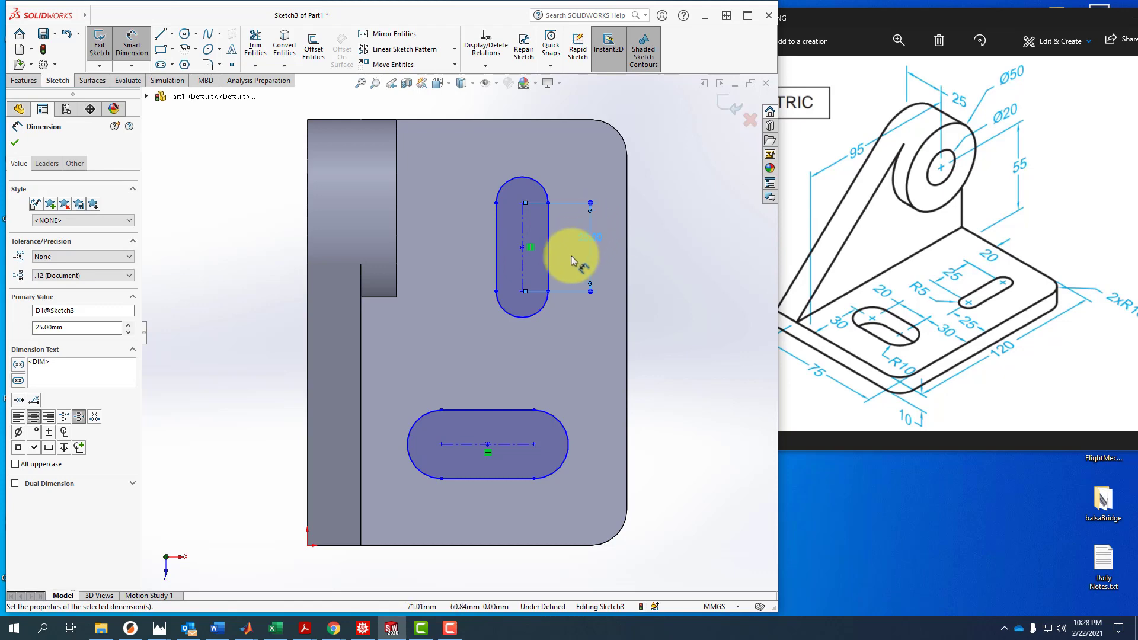
Dimension the vertical slot's end arc with a 5 mm radius
left_click(539, 313)
left_click(584, 336)
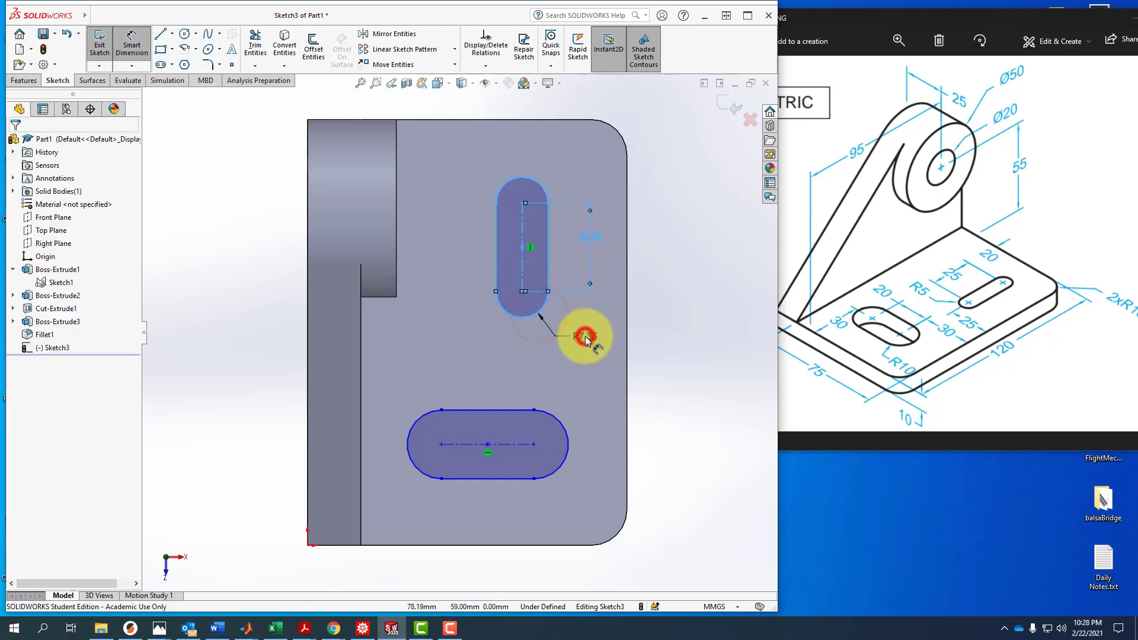
type("5")
key("Return")
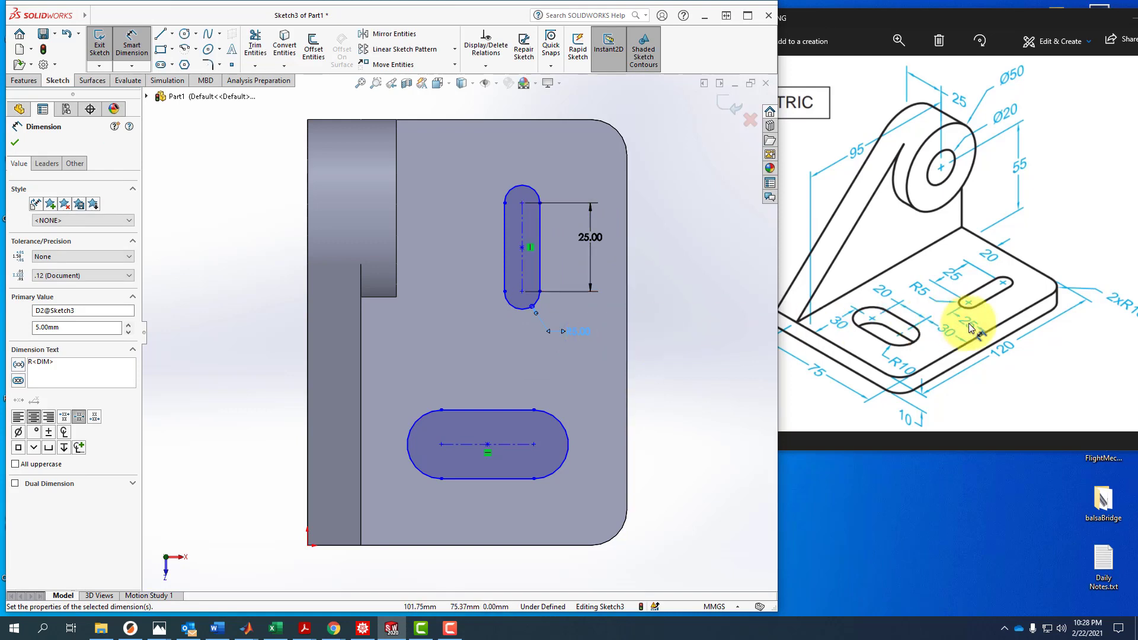
Dimension the distance from the vertical slot's centreline to the base plate's long outer edge as 25 mm
left_click(522, 274)
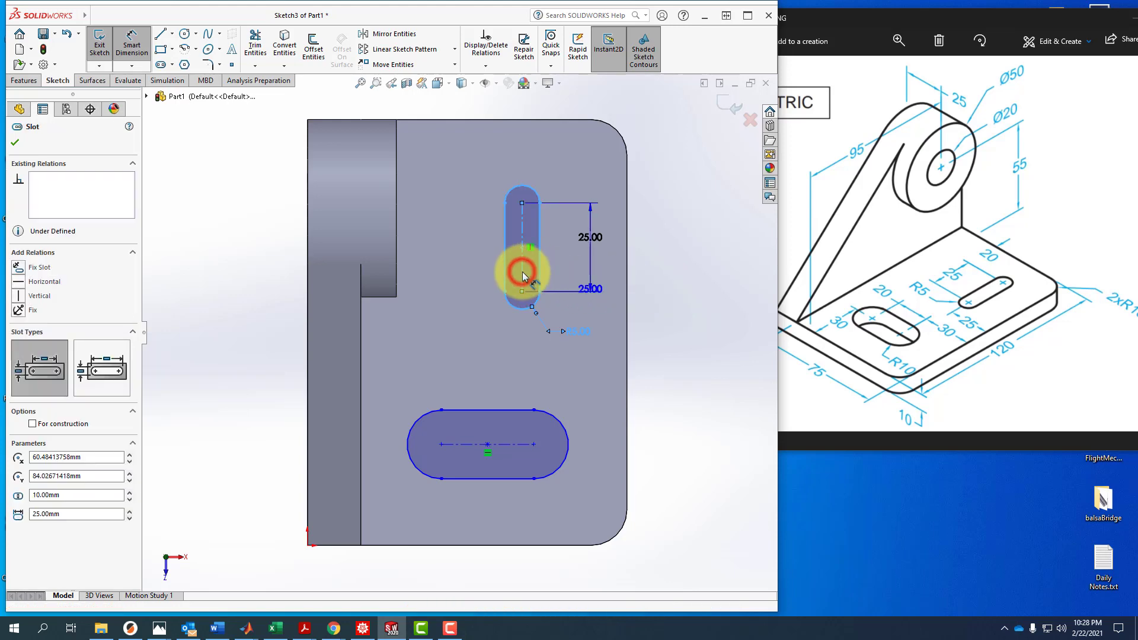
left_click(629, 281)
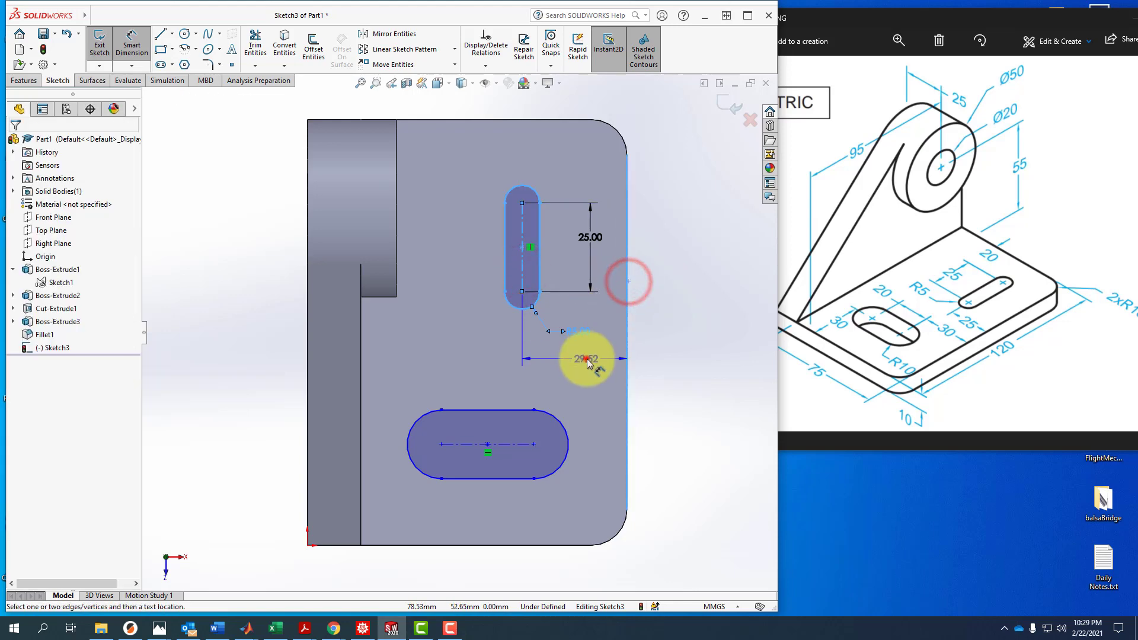
left_click(588, 357)
type("25")
key("Return")
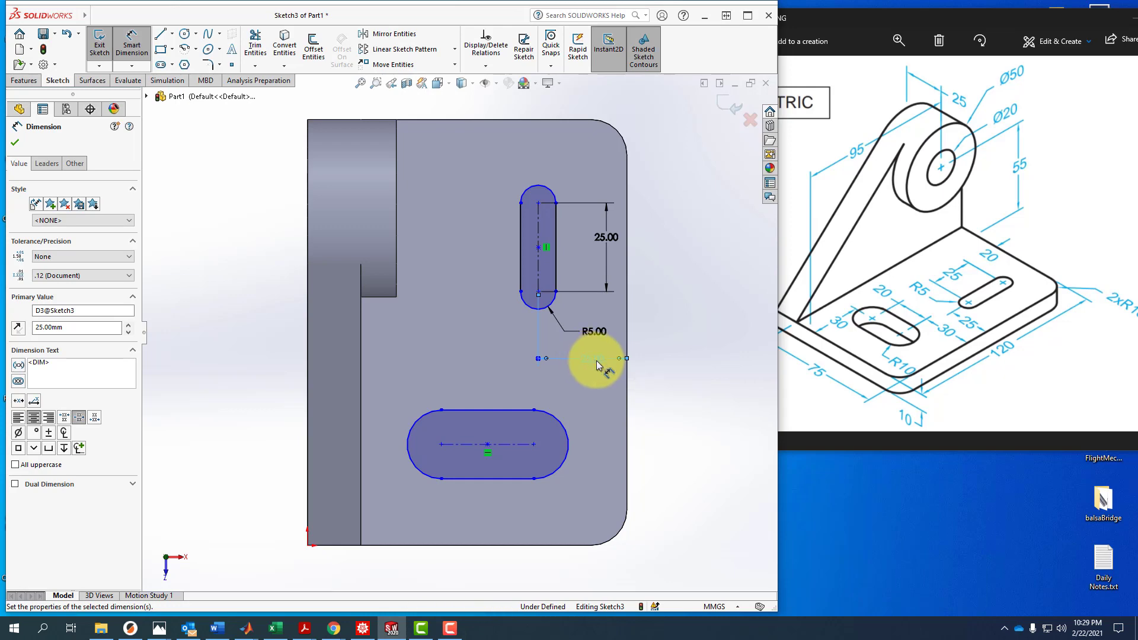
double_click(596, 360)
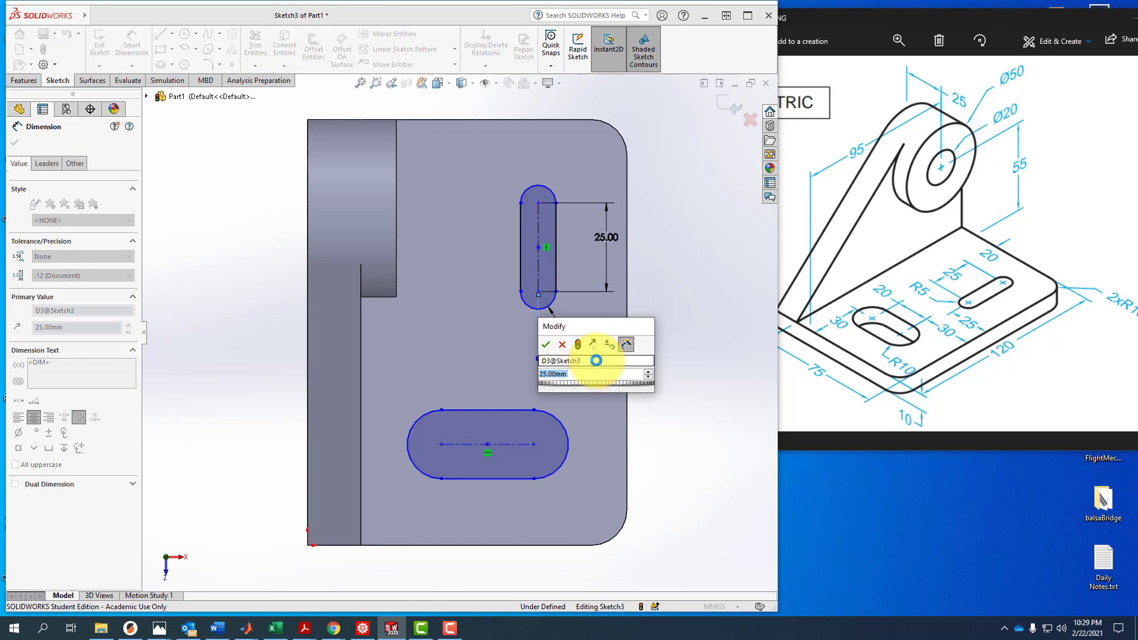
left_click(546, 344)
left_click(673, 342)
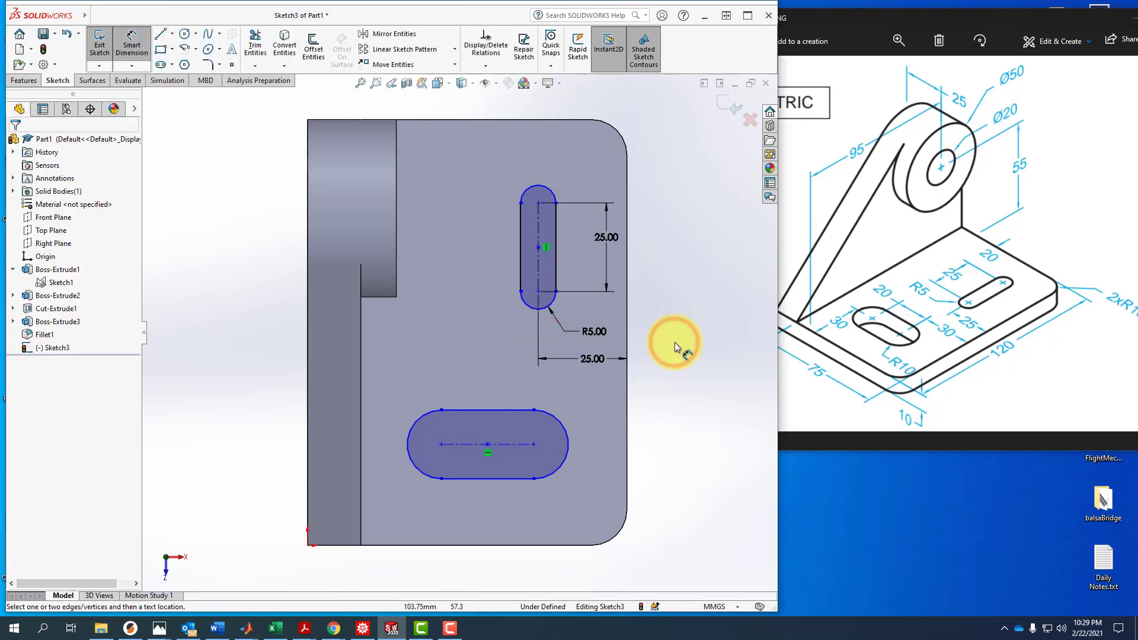
Dimension the distance from the vertical slot's nearer arc centre to the plate's boss-end edge as 20 mm
left_click(522, 187)
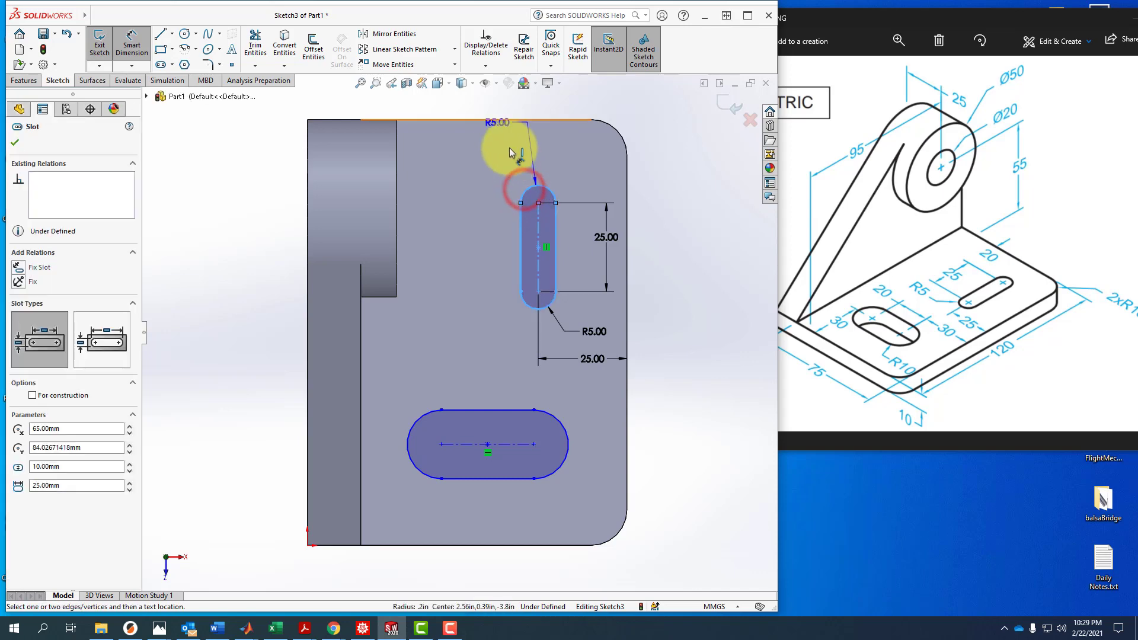
left_click(497, 118)
left_click(451, 161)
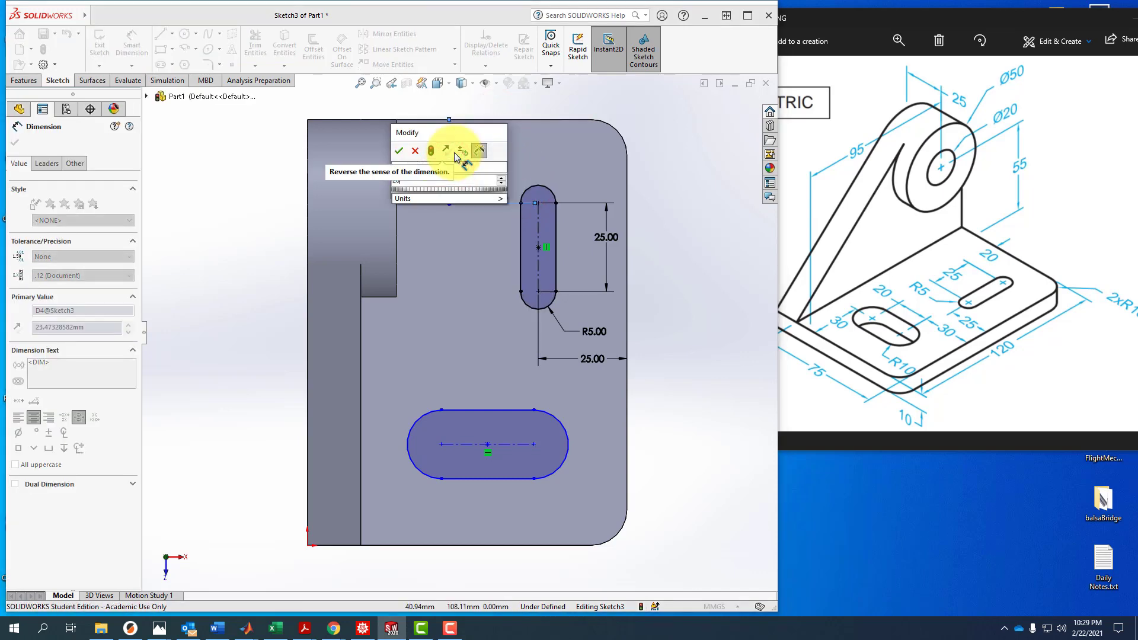
type("20")
key("Return")
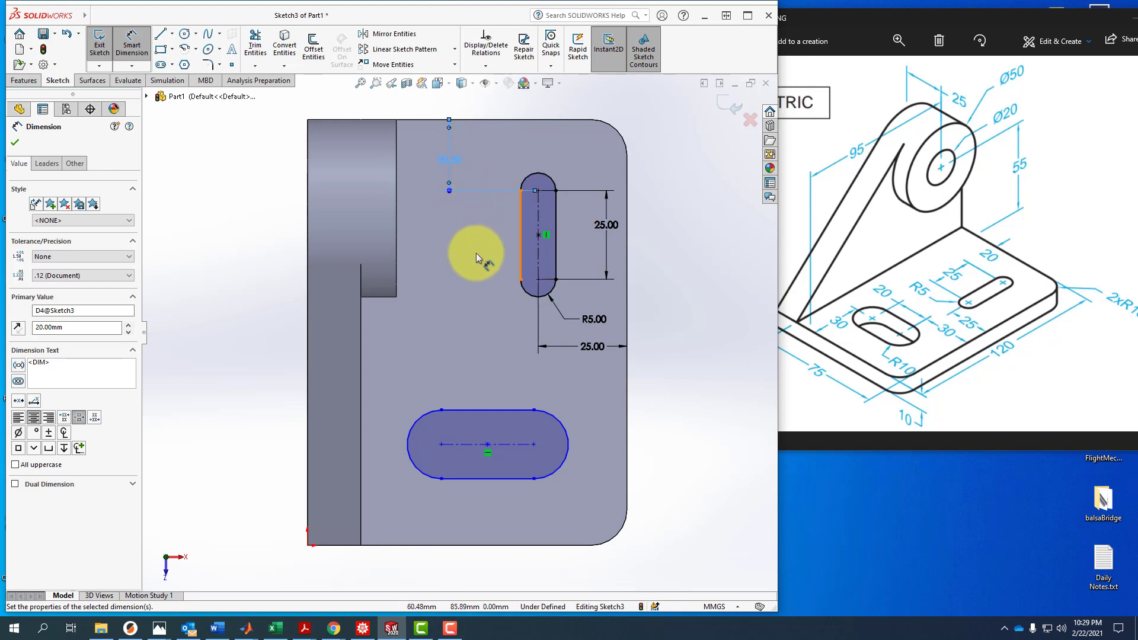
left_click(475, 253)
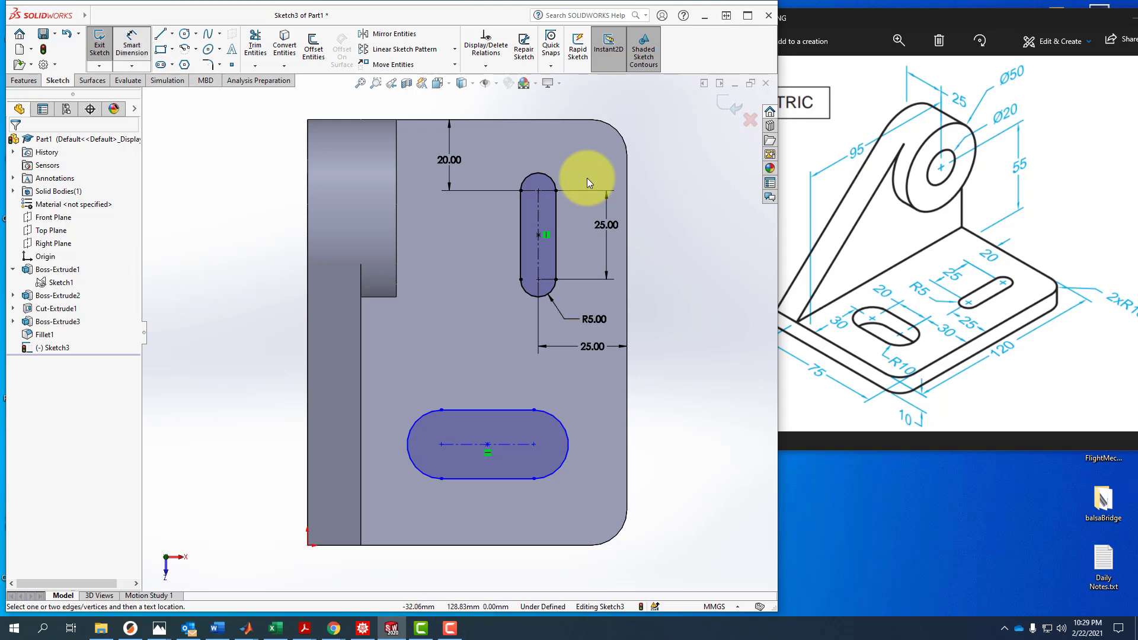
Dimension the horizontal slot with a 20 mm centre-to-centre length and a 10 mm end radius
left_click(509, 443)
left_click(477, 386)
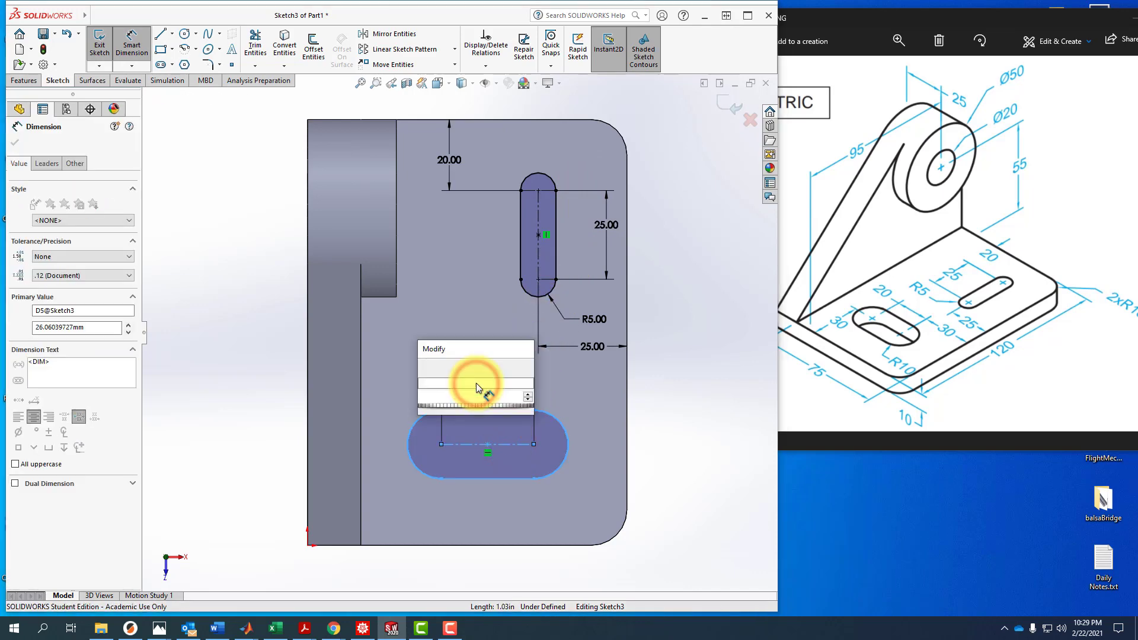
type("20")
key("Return")
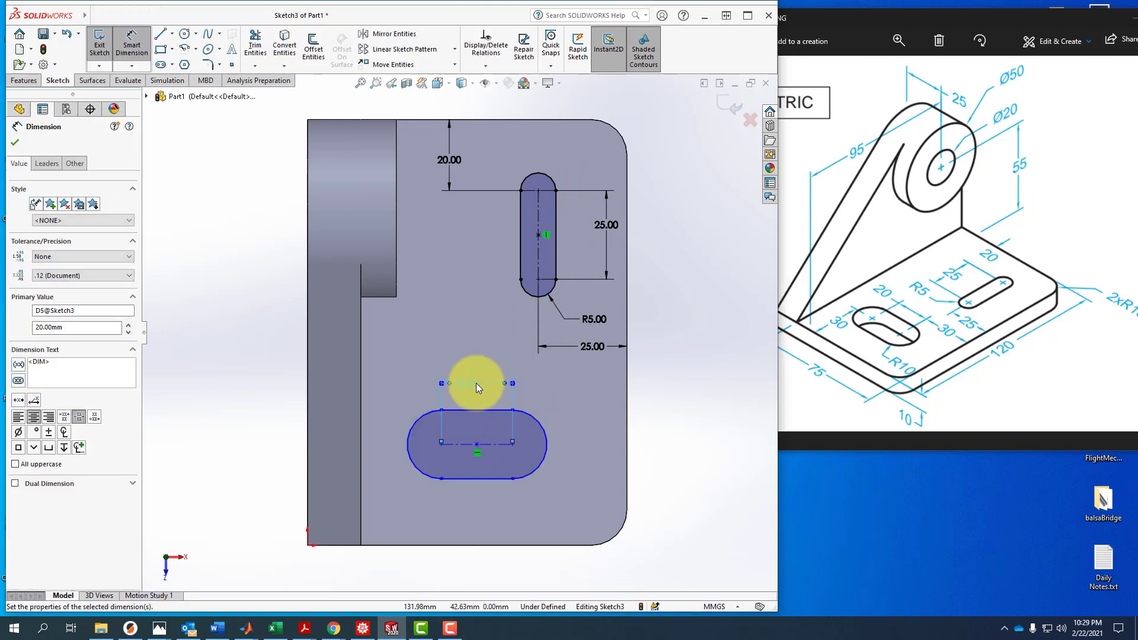
left_click(537, 469)
left_click(585, 483)
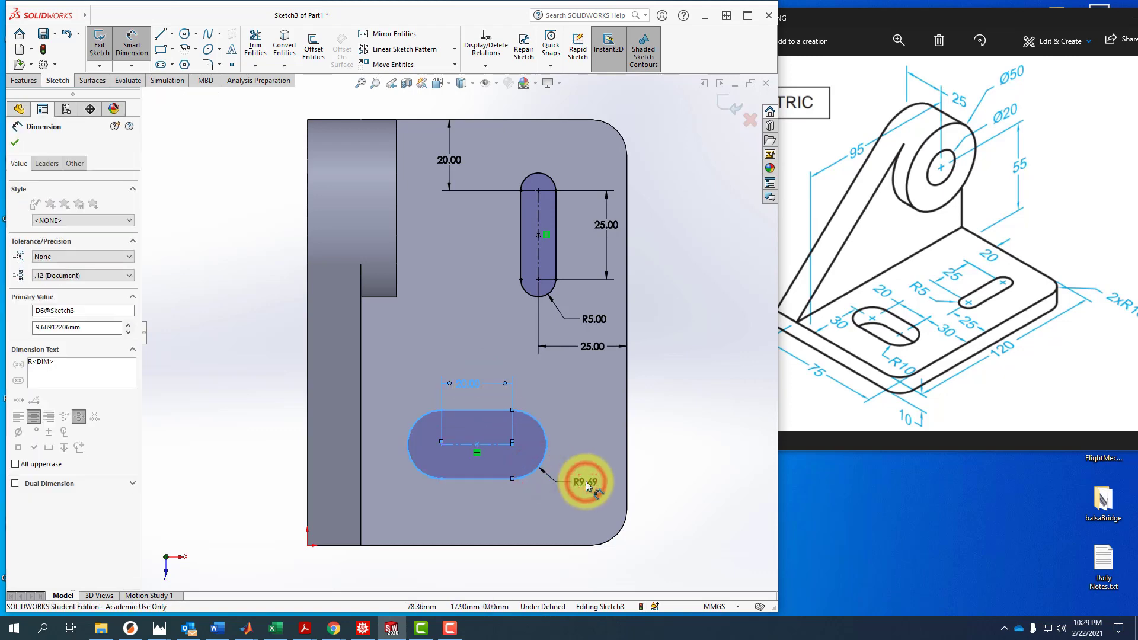
key("Return")
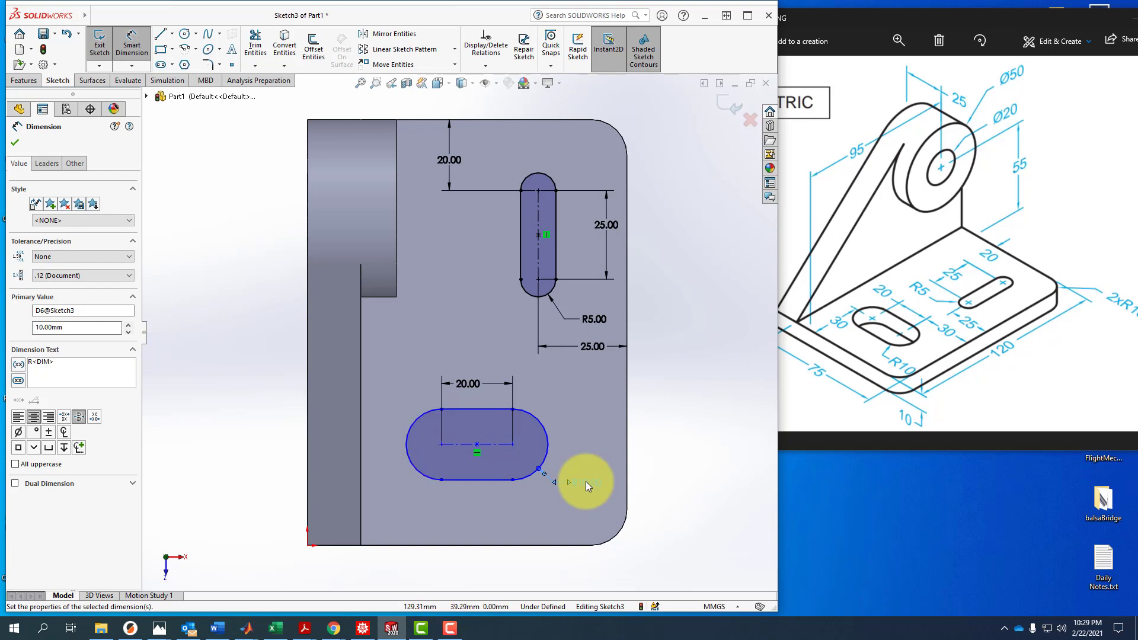
Dimension the distance from the horizontal slot's centreline to the plate edge opposite the boss end as 30 mm
left_click(468, 445)
left_click(465, 544)
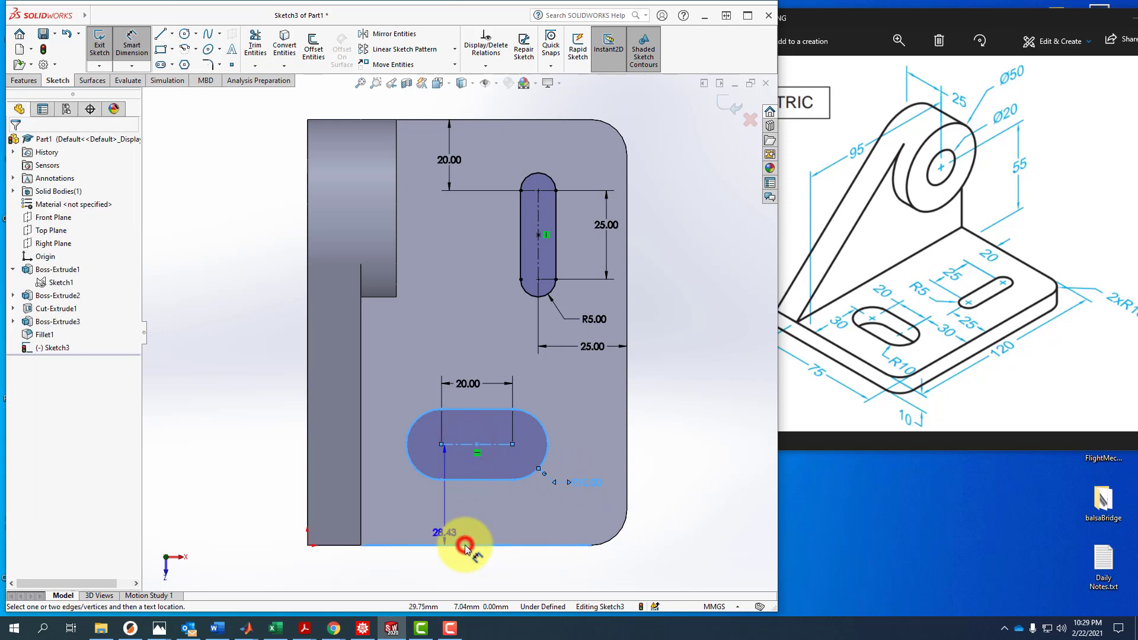
left_click(393, 501)
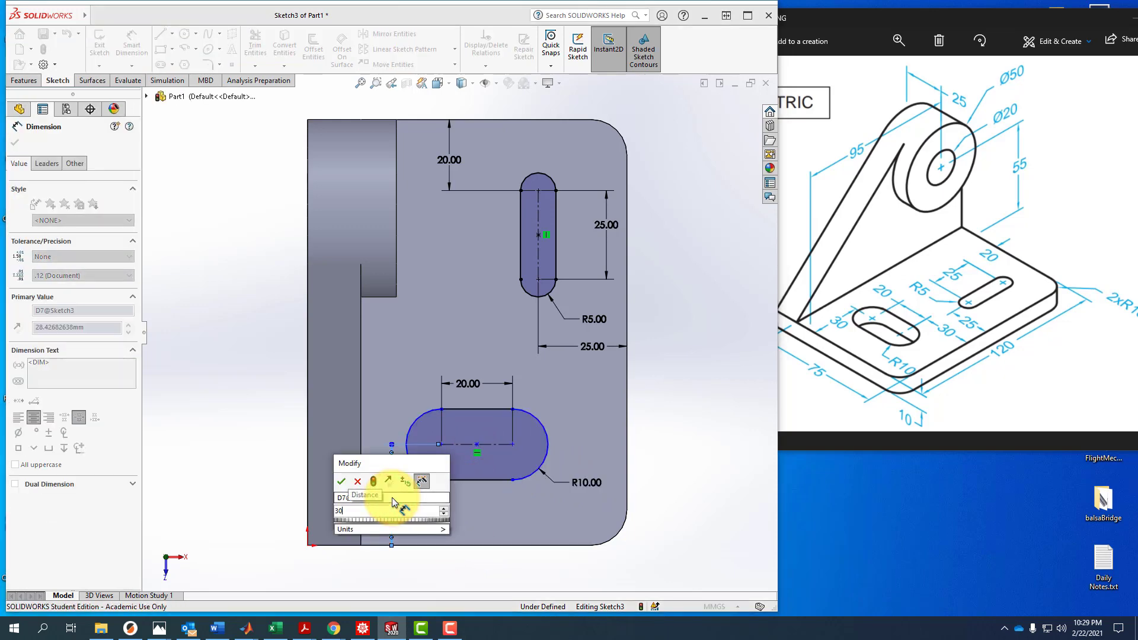
type("30")
key("Return")
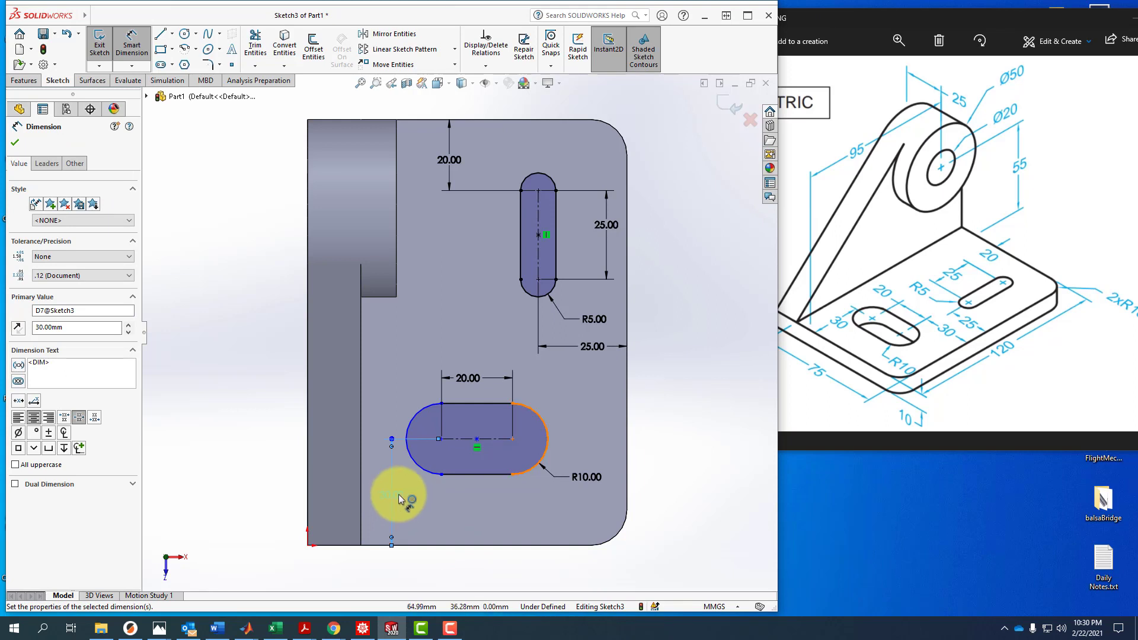
Dimension the distance from the horizontal slot's outer arc centre to the plate's long outer edge as 30 mm
left_click(512, 442)
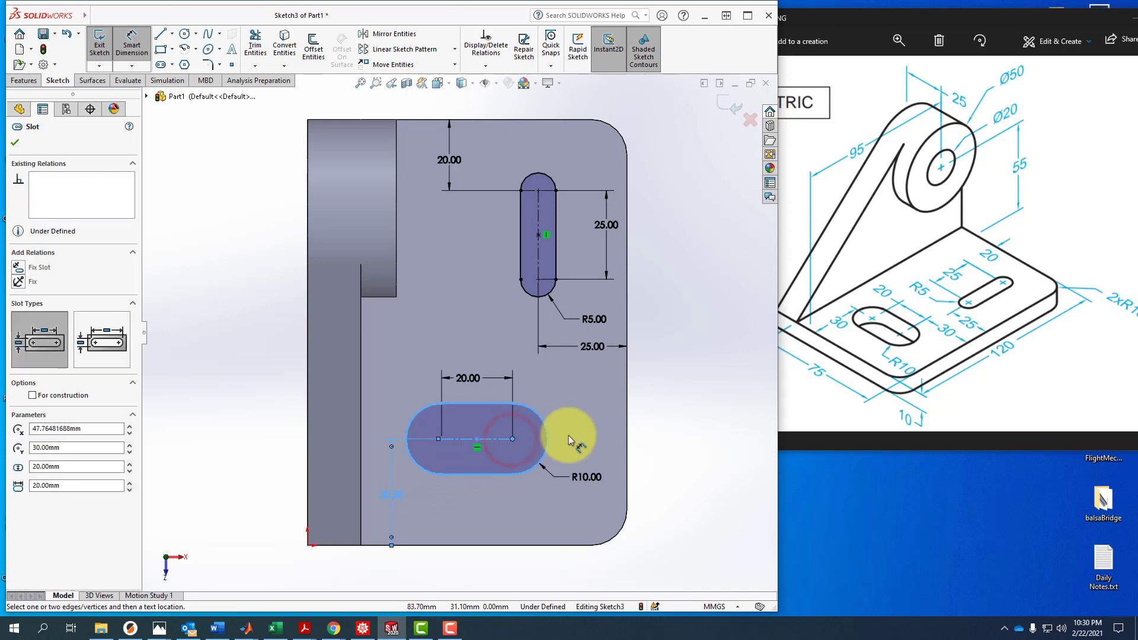
left_click(628, 435)
left_click(584, 388)
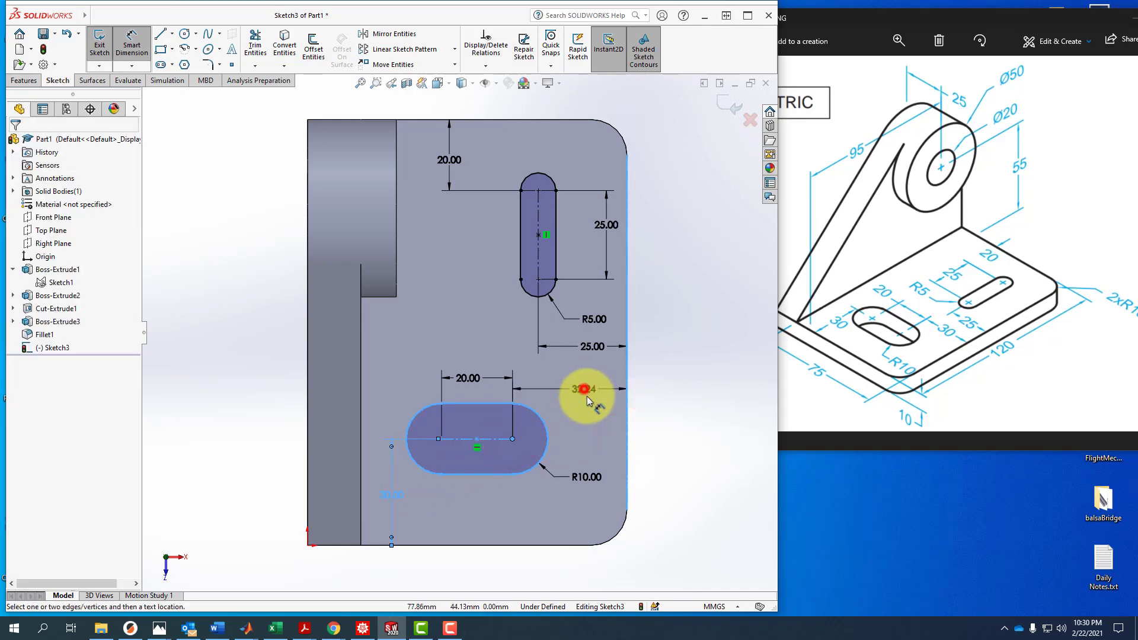
type("30")
key("Return")
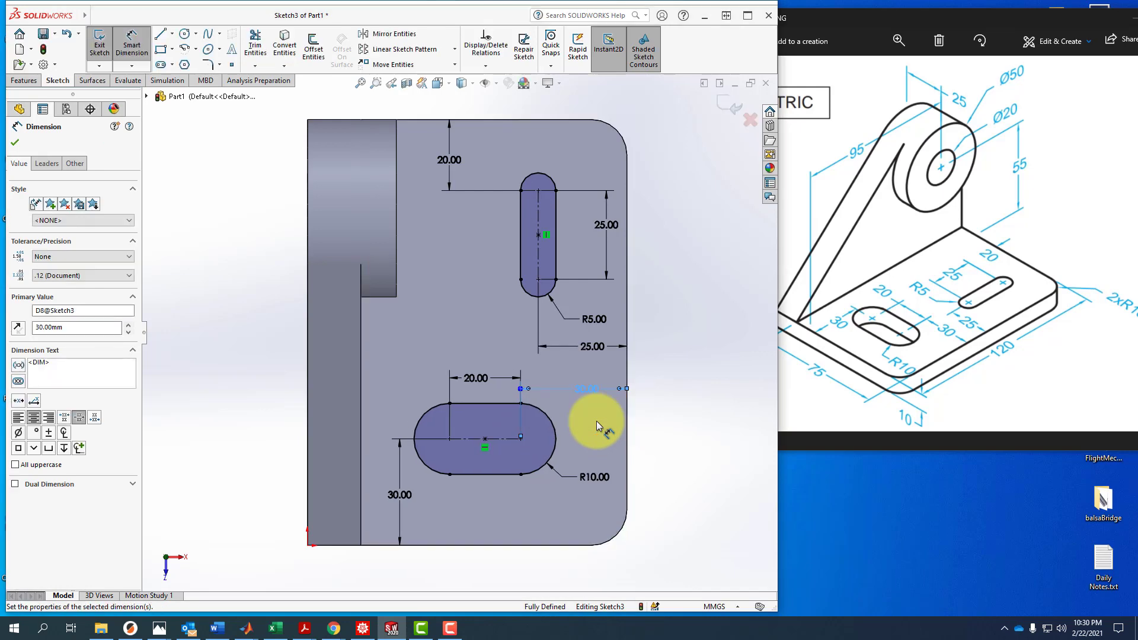
Cut both slots through the base plate with an Extruded Cut set to Through All
middle_click_drag(596, 421, 599, 445)
key("f")
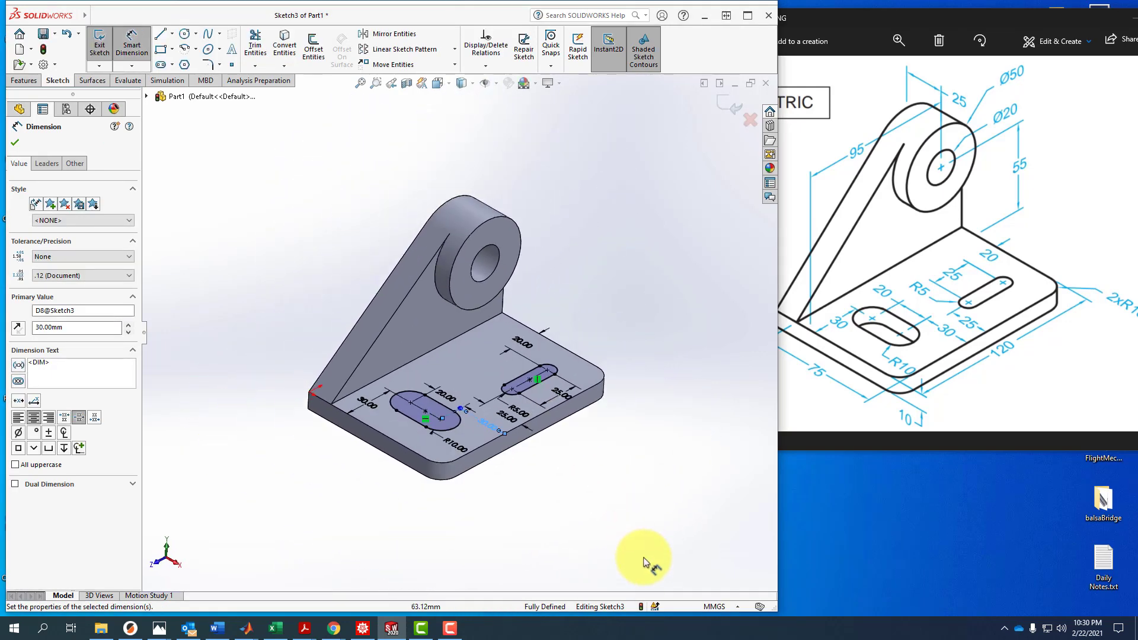
left_click(649, 574)
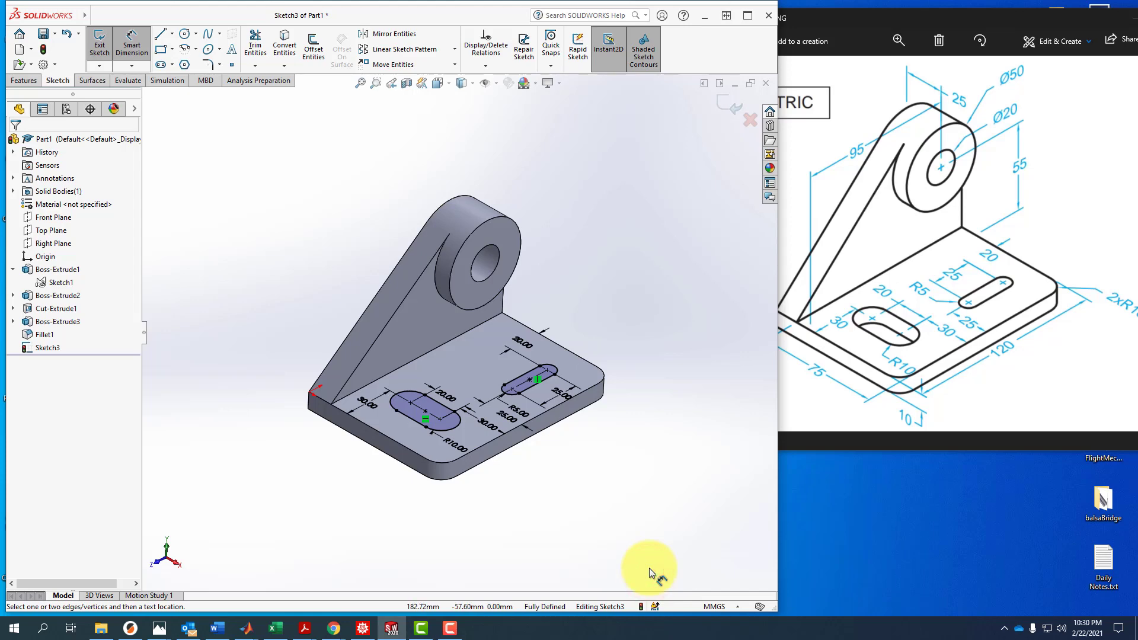
middle_click_drag(612, 541, 587, 525)
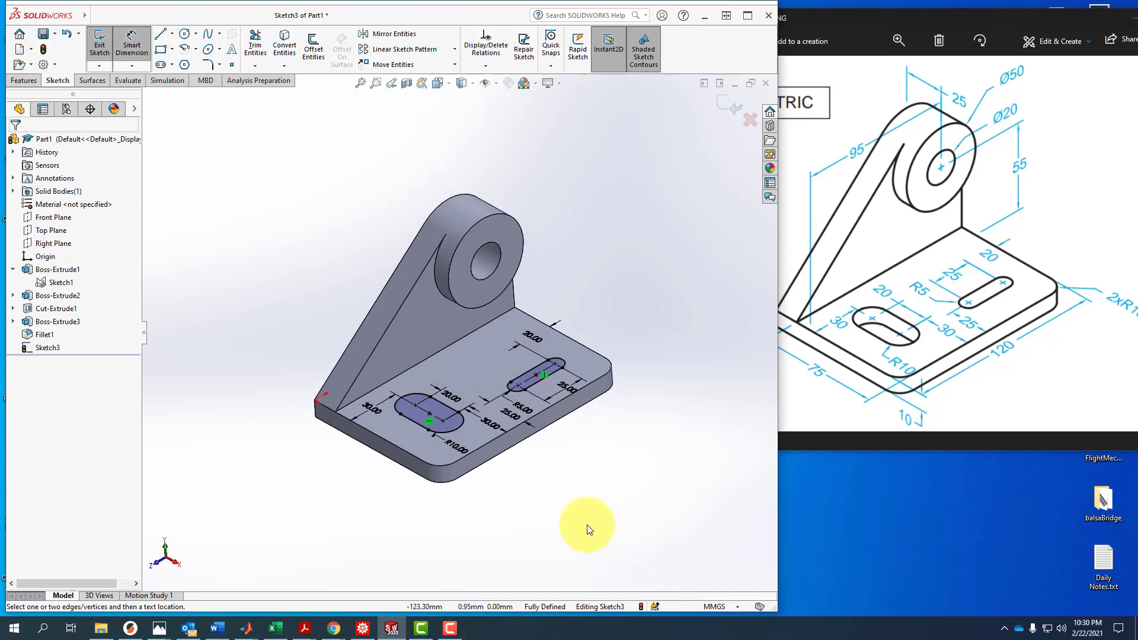
left_click(25, 80)
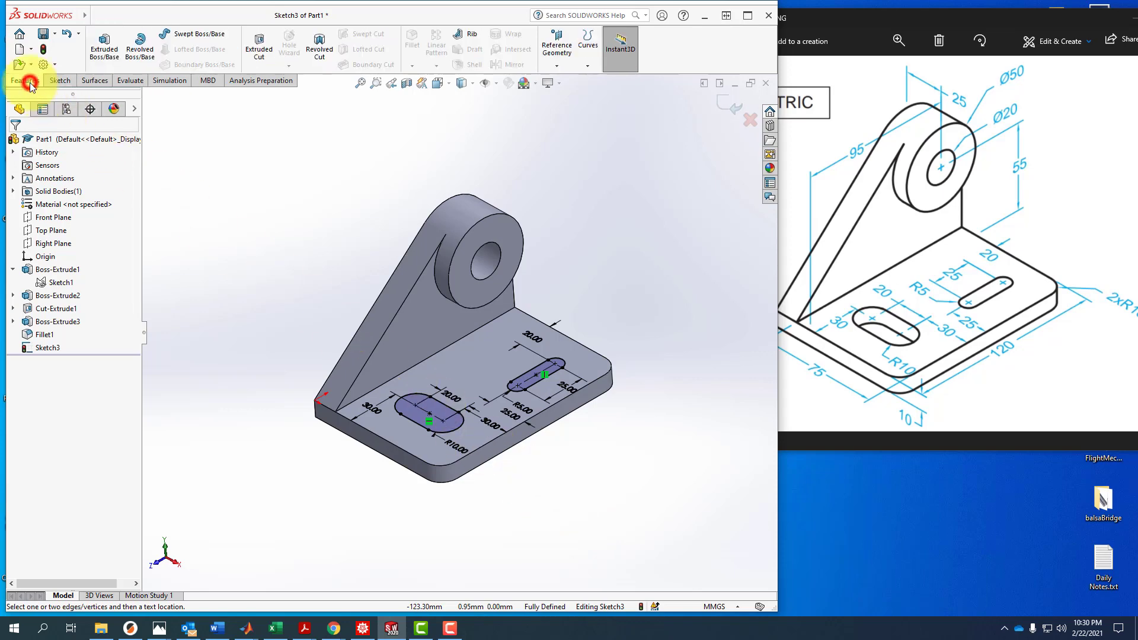
left_click(259, 53)
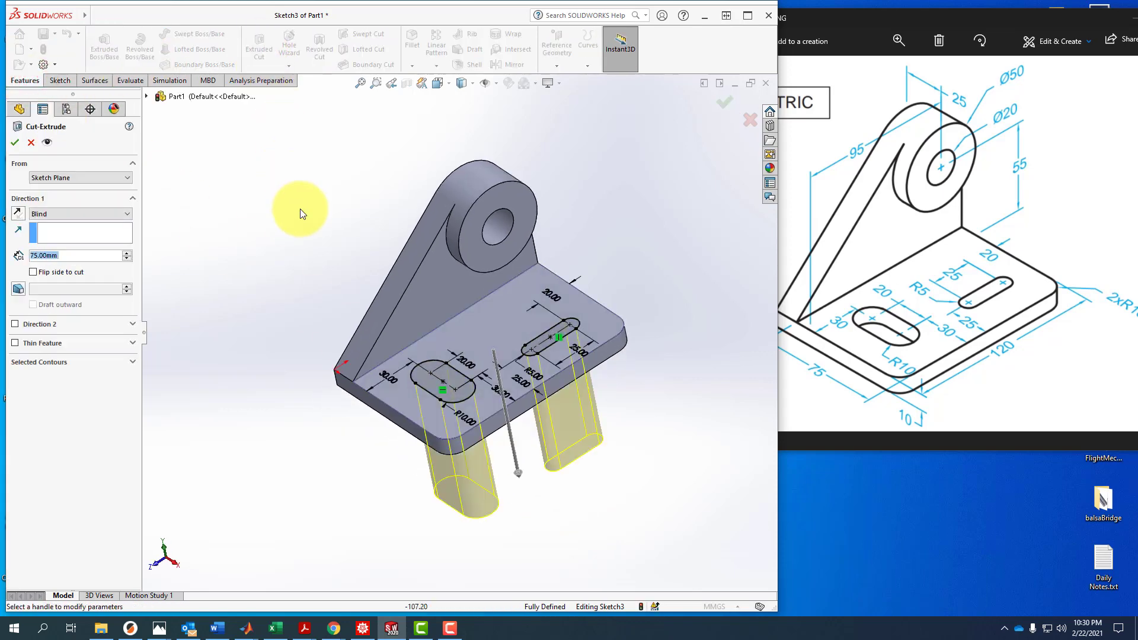
left_click(53, 214)
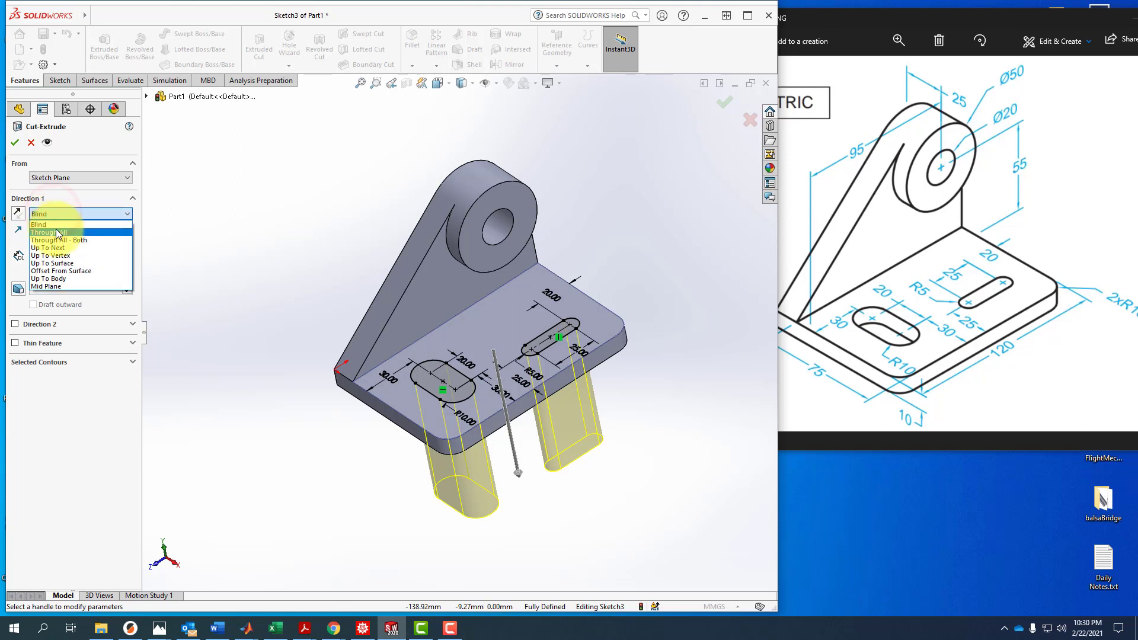
left_click(58, 233)
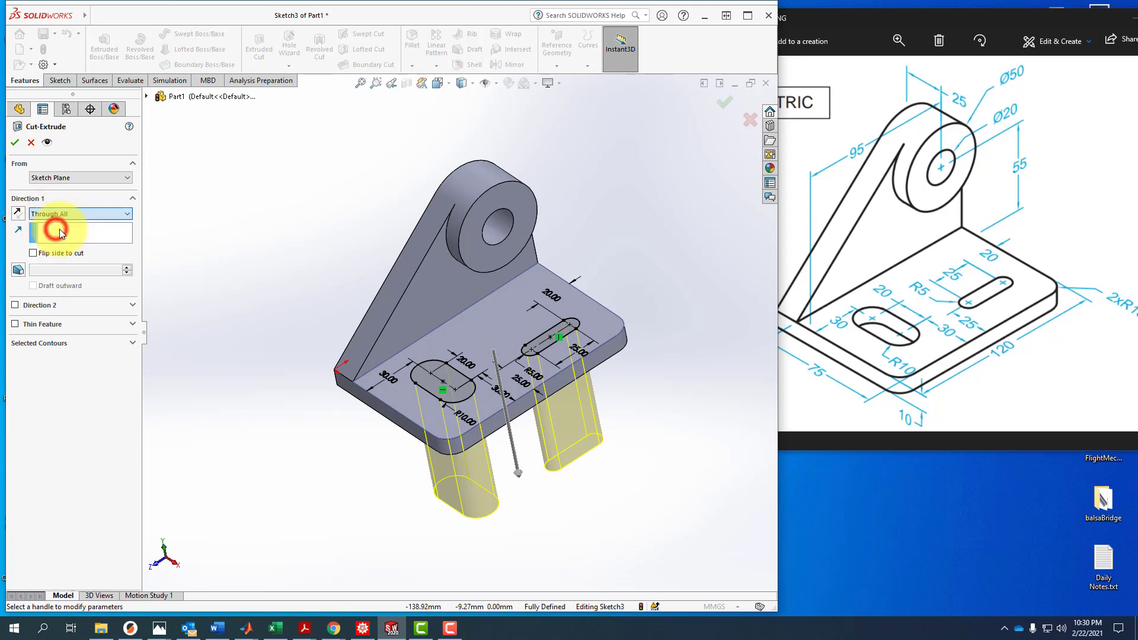
left_click(15, 143)
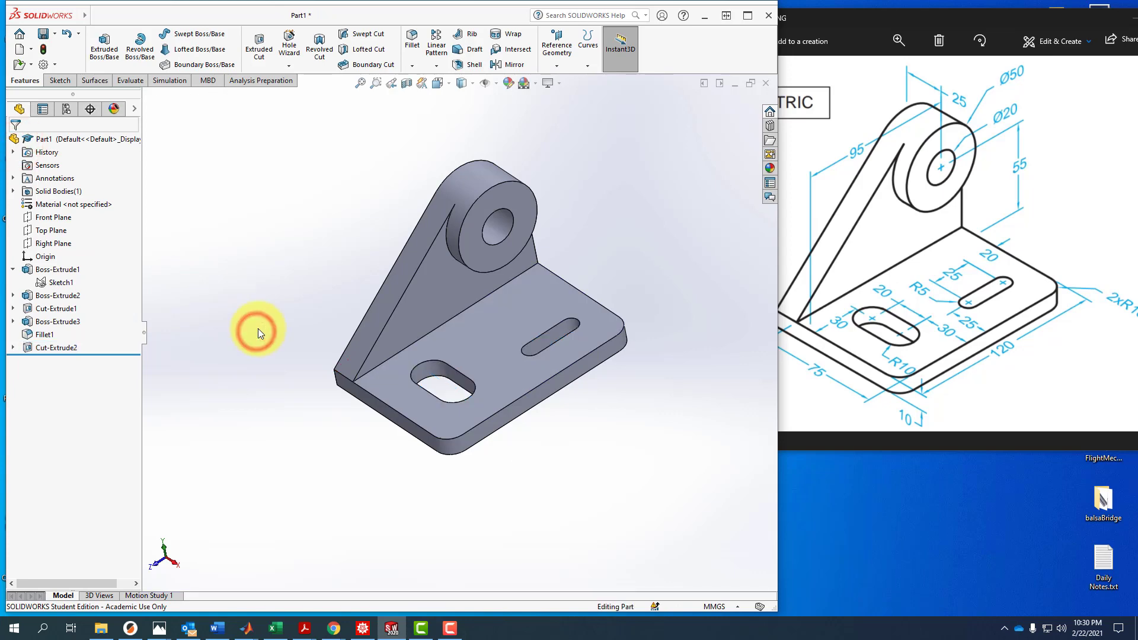
Display the finished bracket in the standard isometric view
left_click(448, 84)
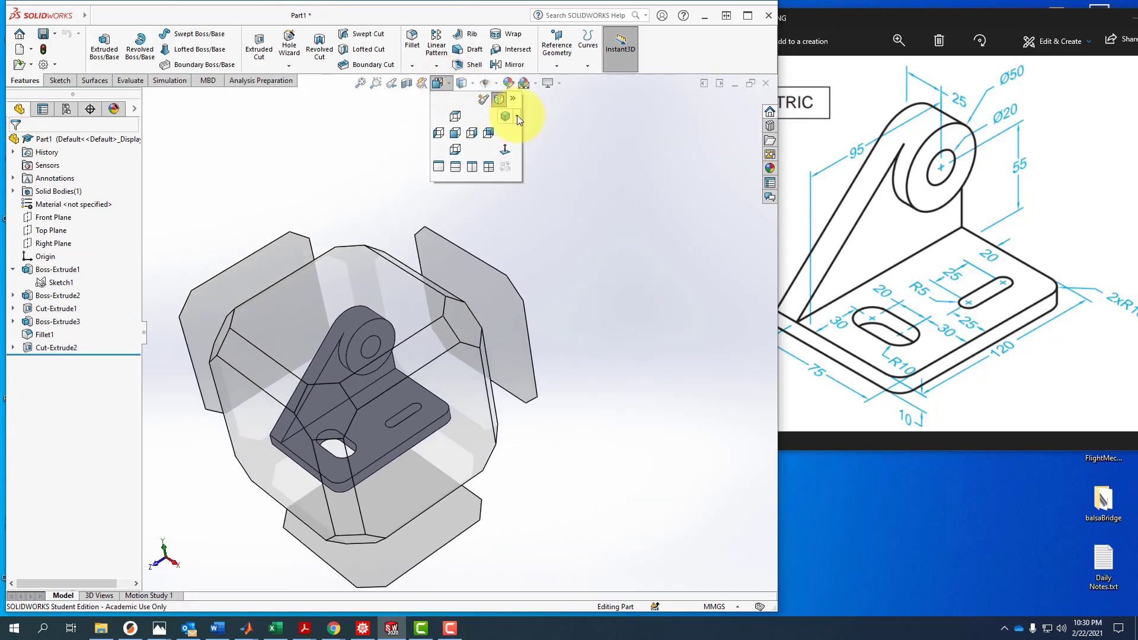
left_click(517, 118)
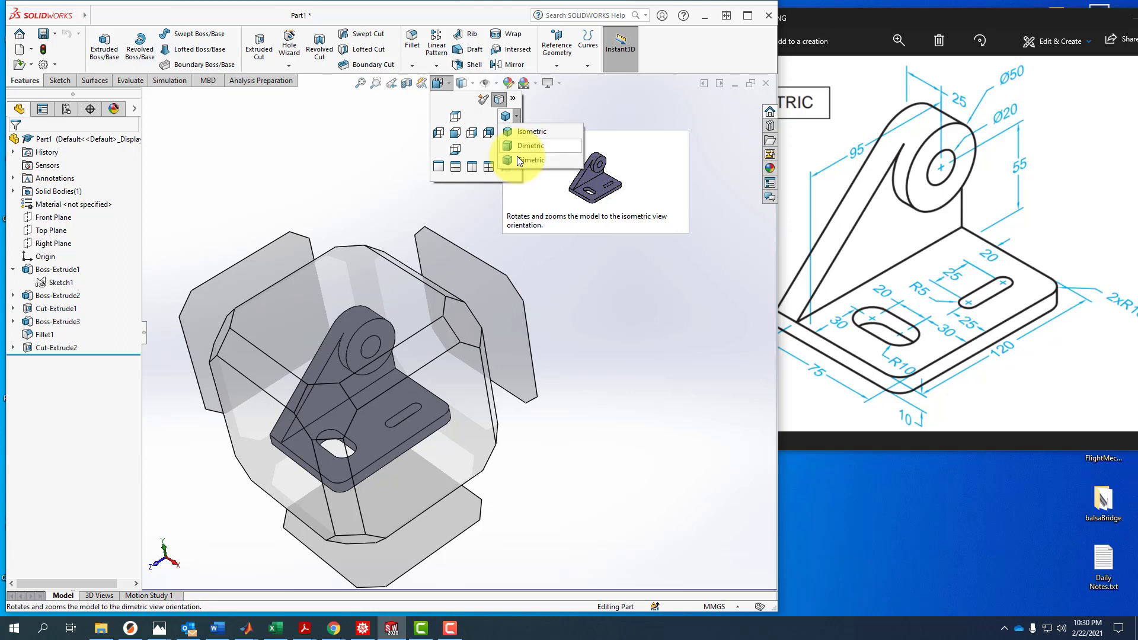
left_click(531, 133)
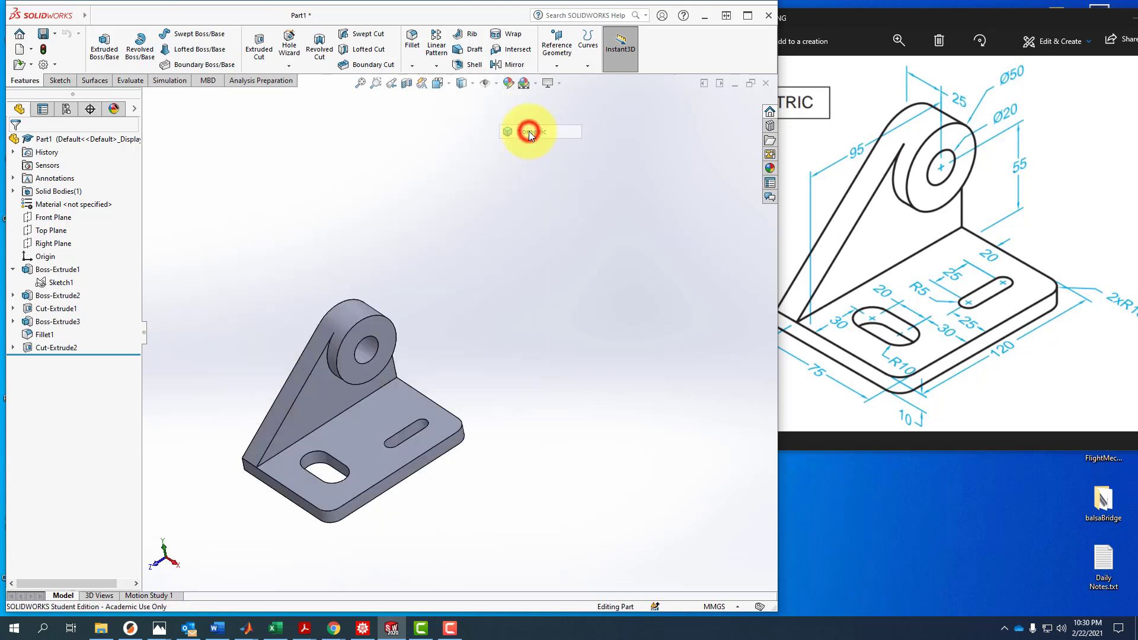
Switch to the reference drawing in Photos and place it over the model to compare the bracket with it
left_click(904, 18)
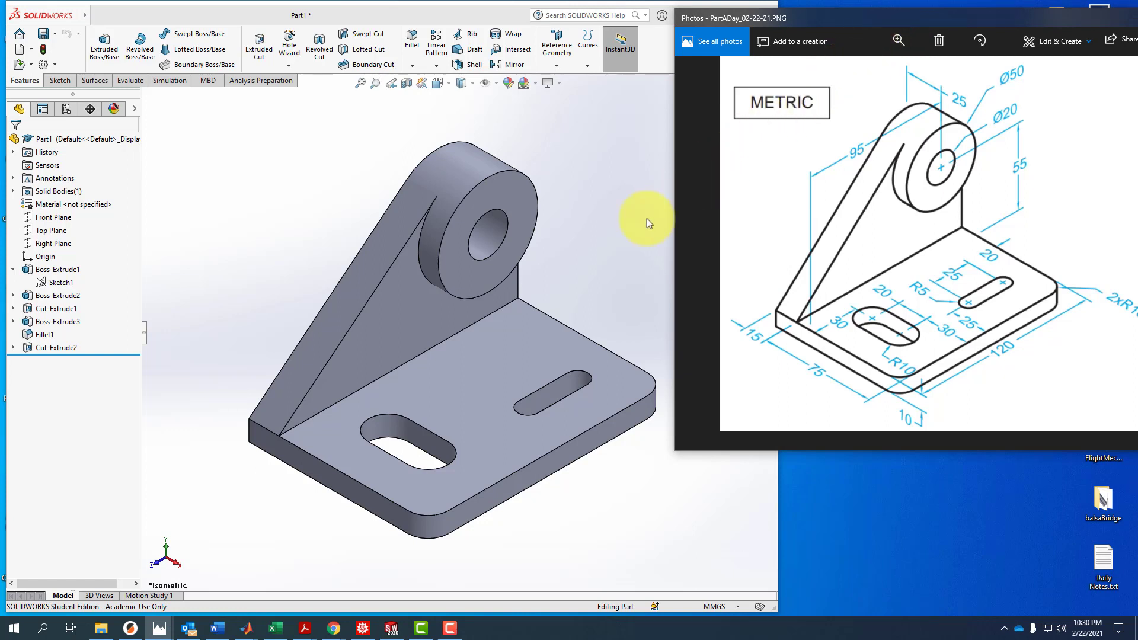
left_click(592, 283)
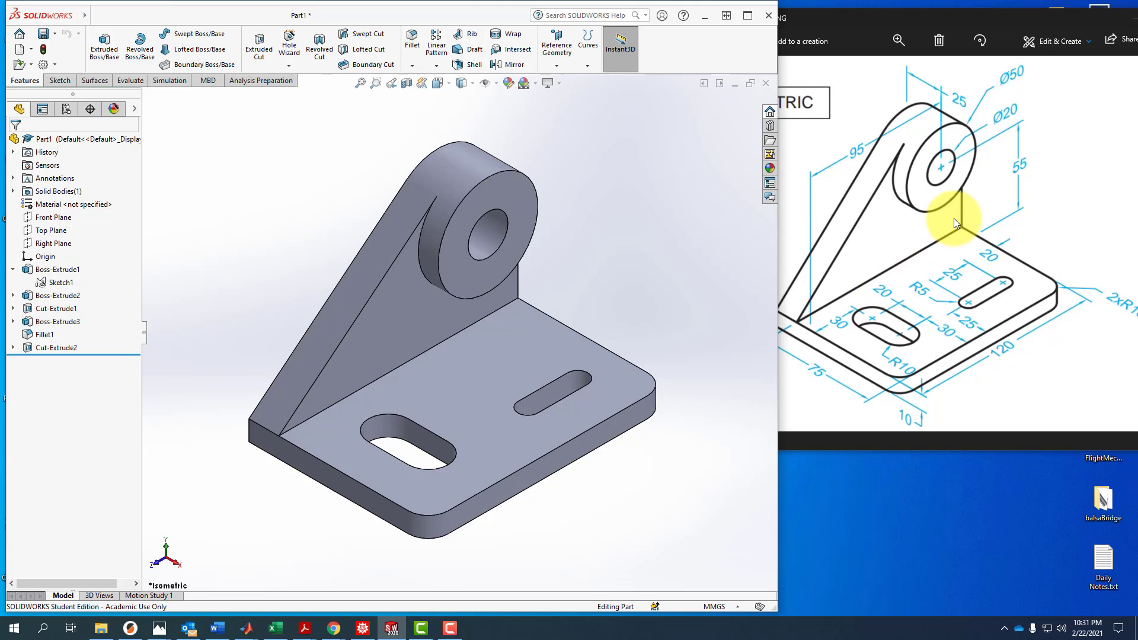
left_click(993, 21)
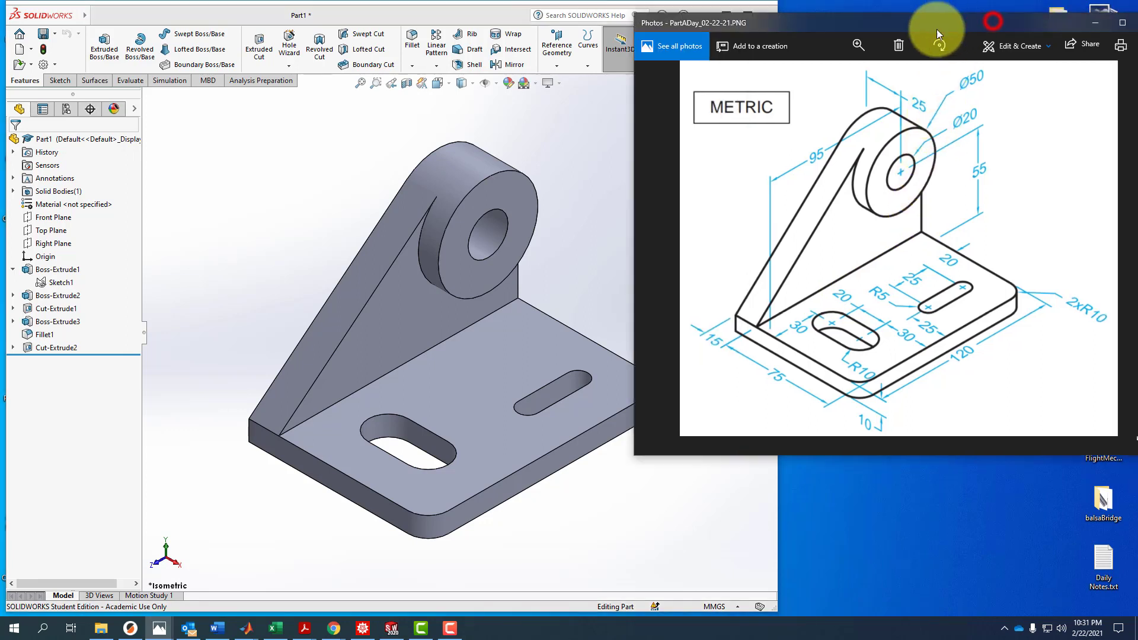
left_click_drag(937, 29, 940, 58)
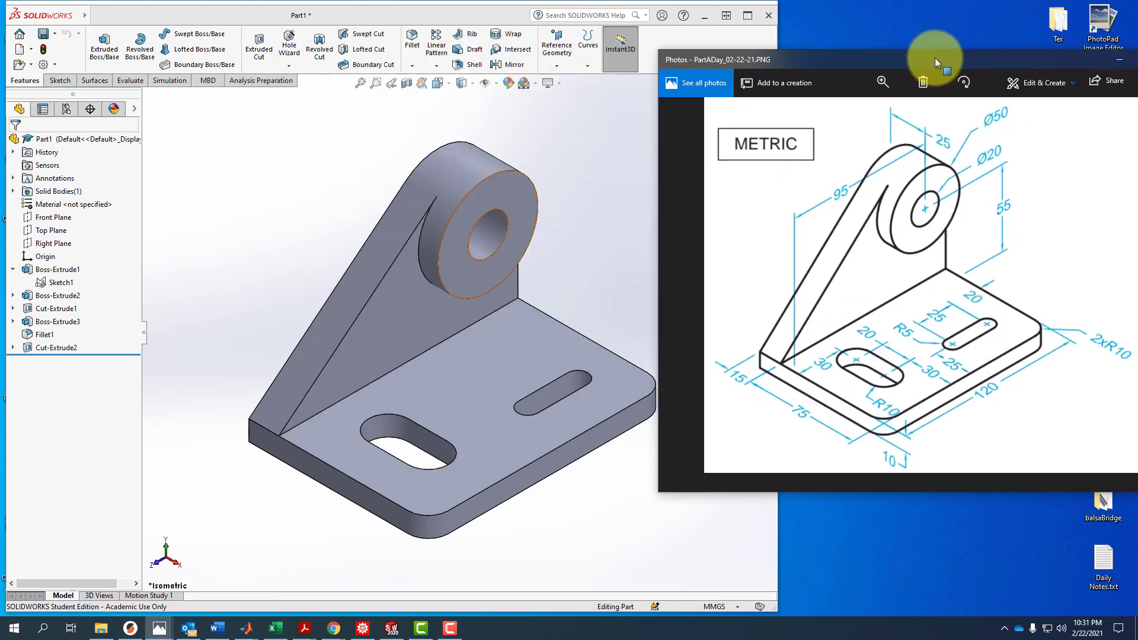
left_click_drag(886, 55, 473, 29)
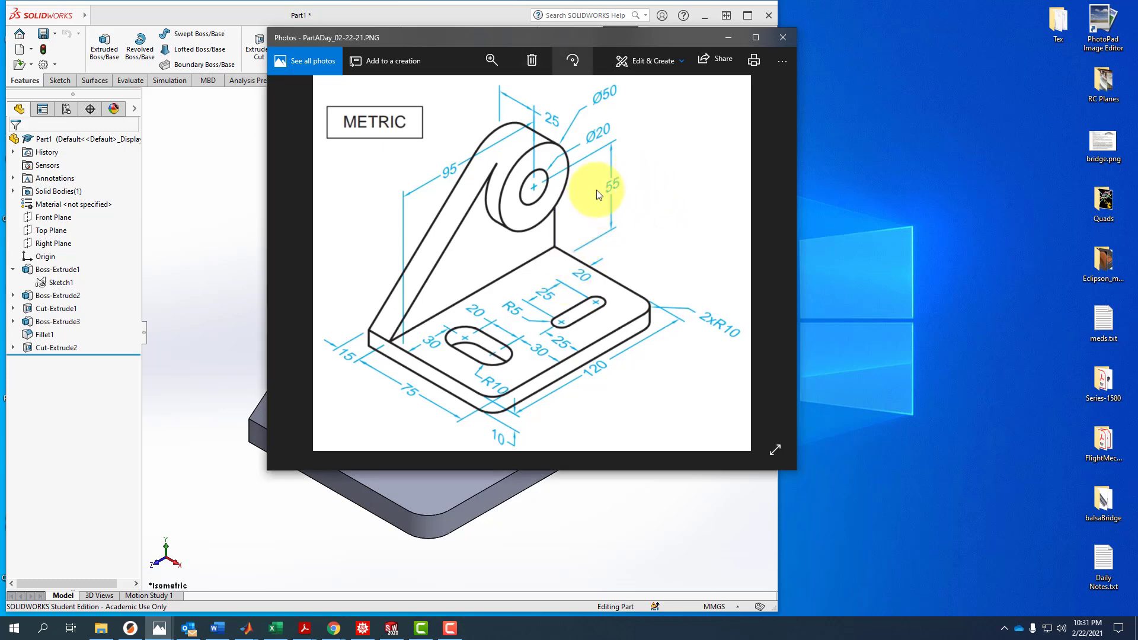
Draw over the reference drawing to trace the hole centre's vertical line and the lower extension line of the 55 dimension
left_click(651, 60)
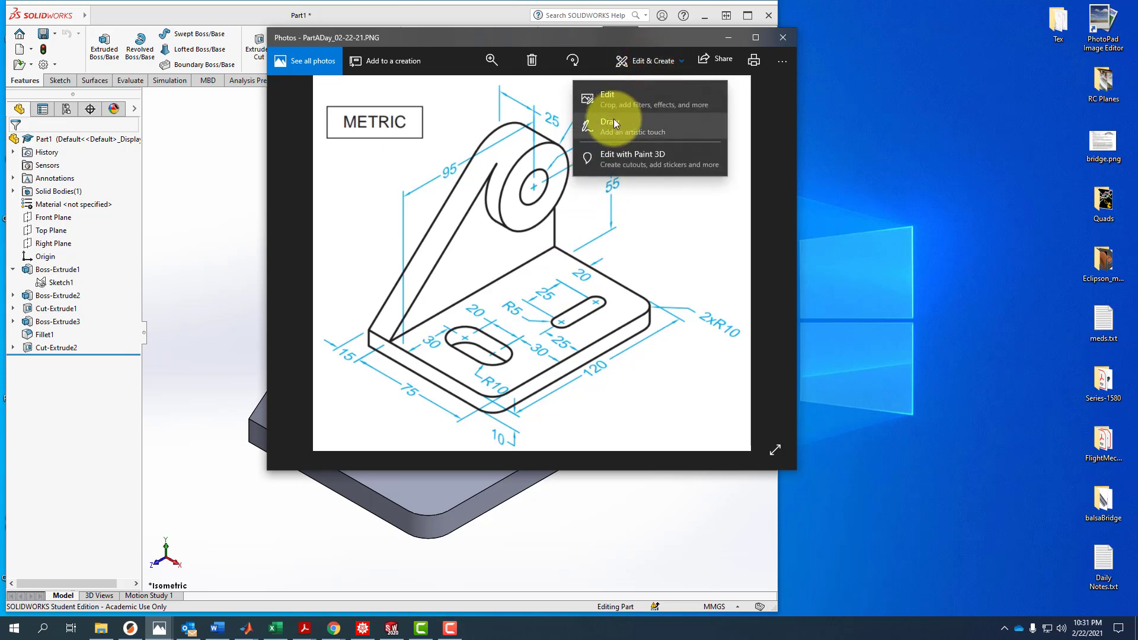
left_click(613, 118)
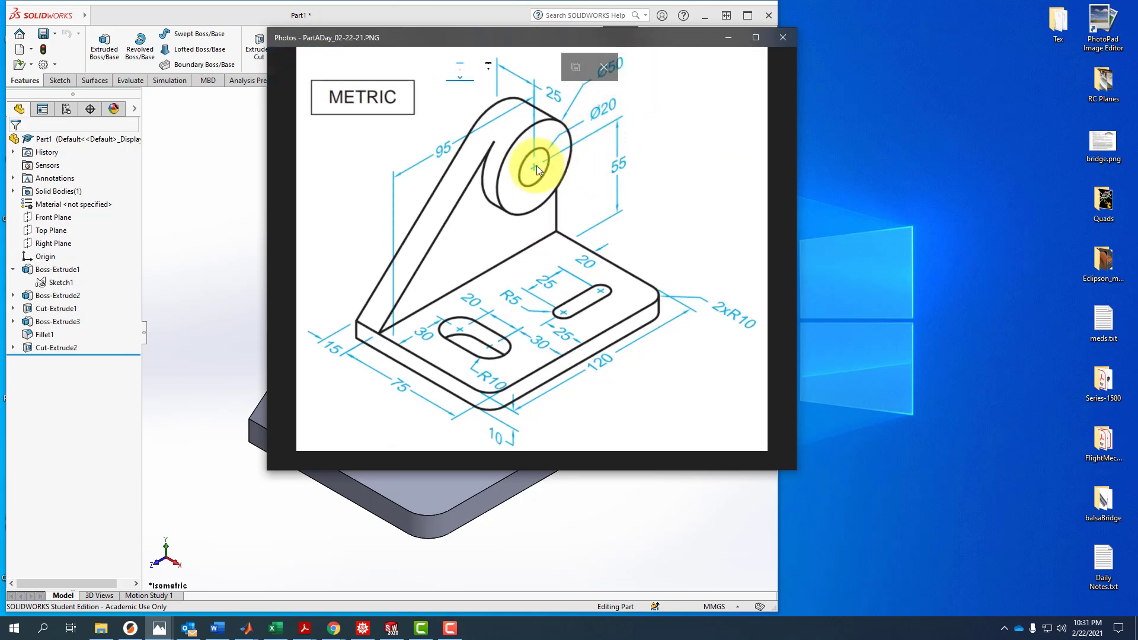
left_click_drag(536, 165, 545, 161)
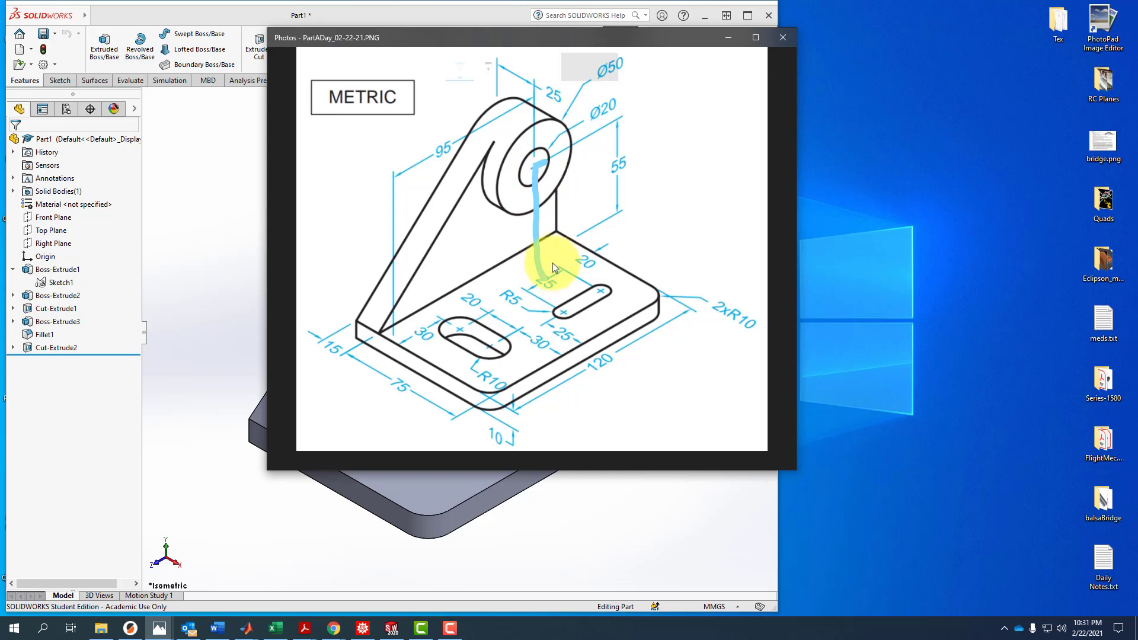
left_click_drag(615, 212, 562, 247)
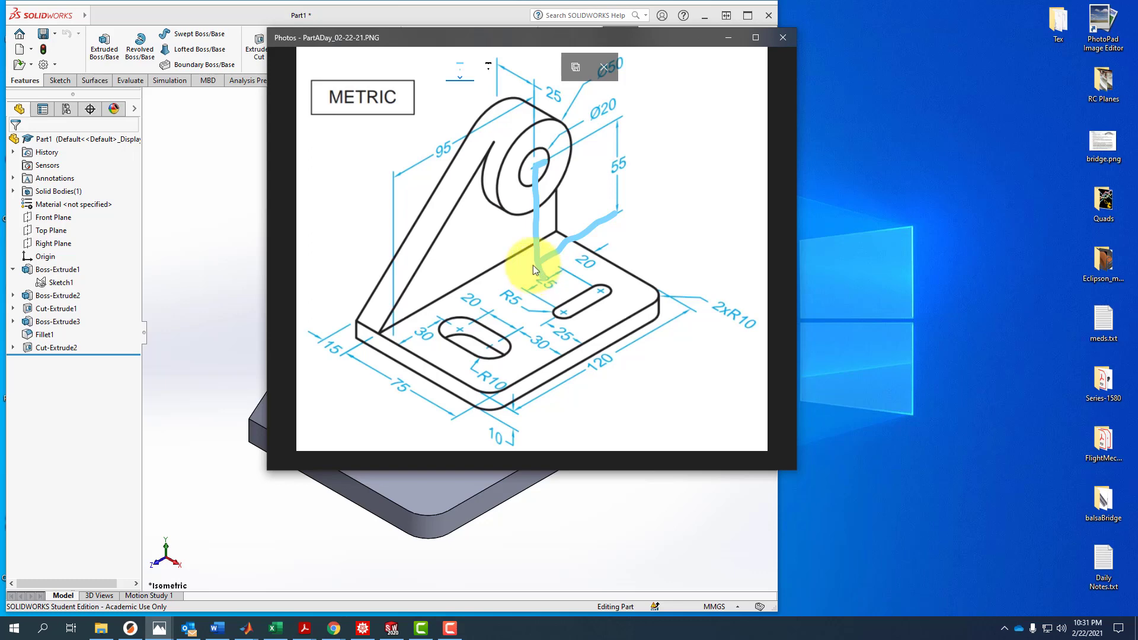
Place the reference drawing beside the model and switch back to SOLIDWORKS to view Sketch1's dimensions
left_click_drag(512, 37, 948, 27)
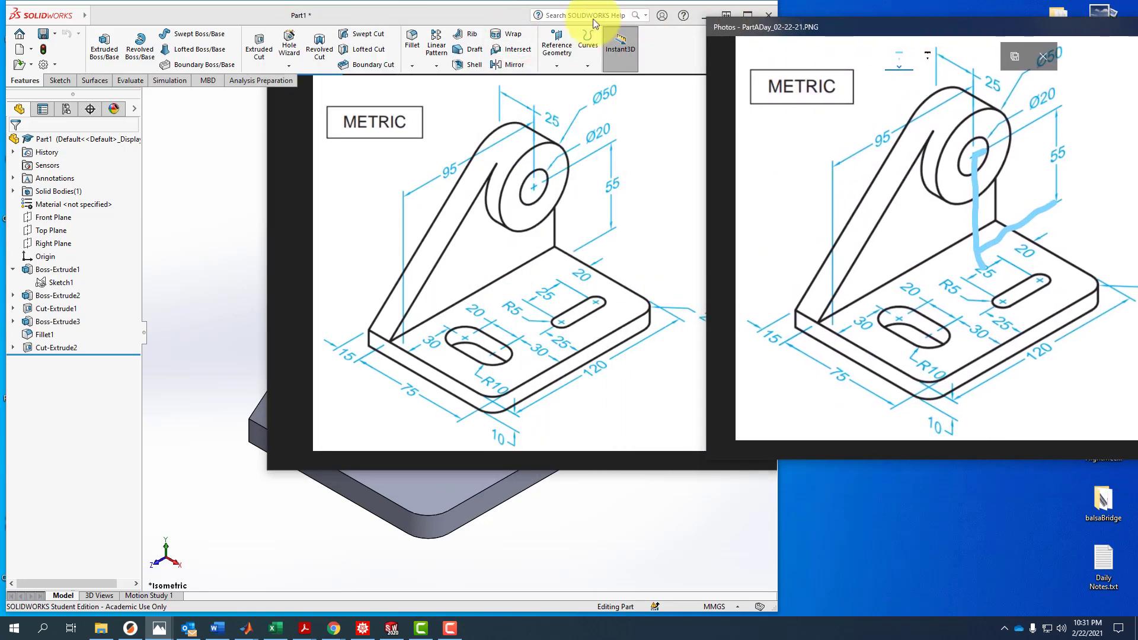
left_click(479, 17)
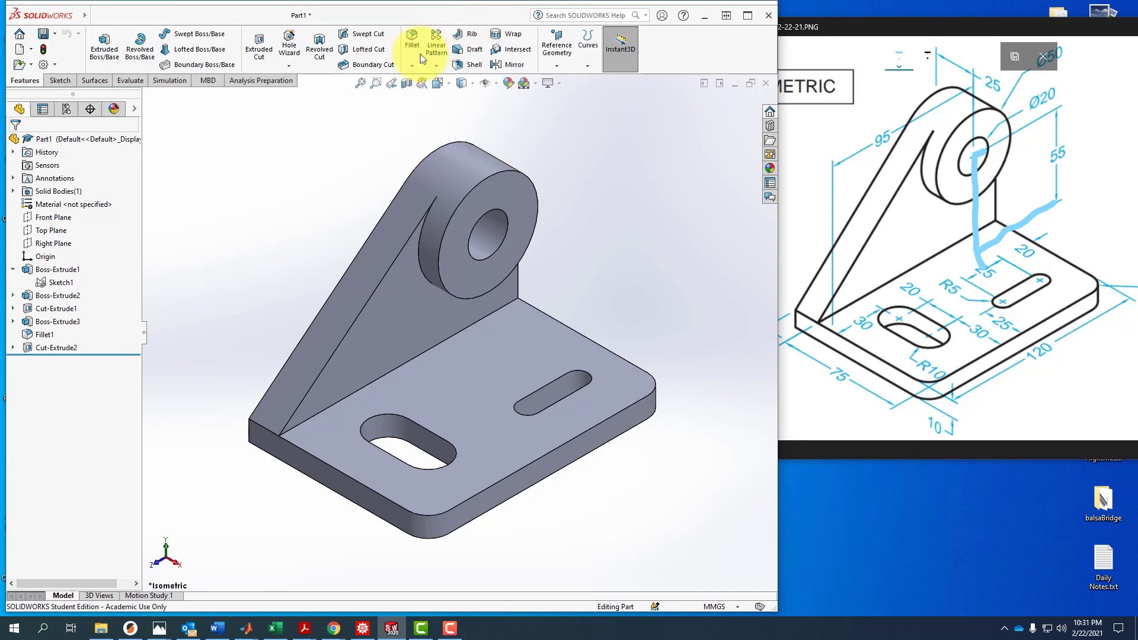
left_click(69, 282)
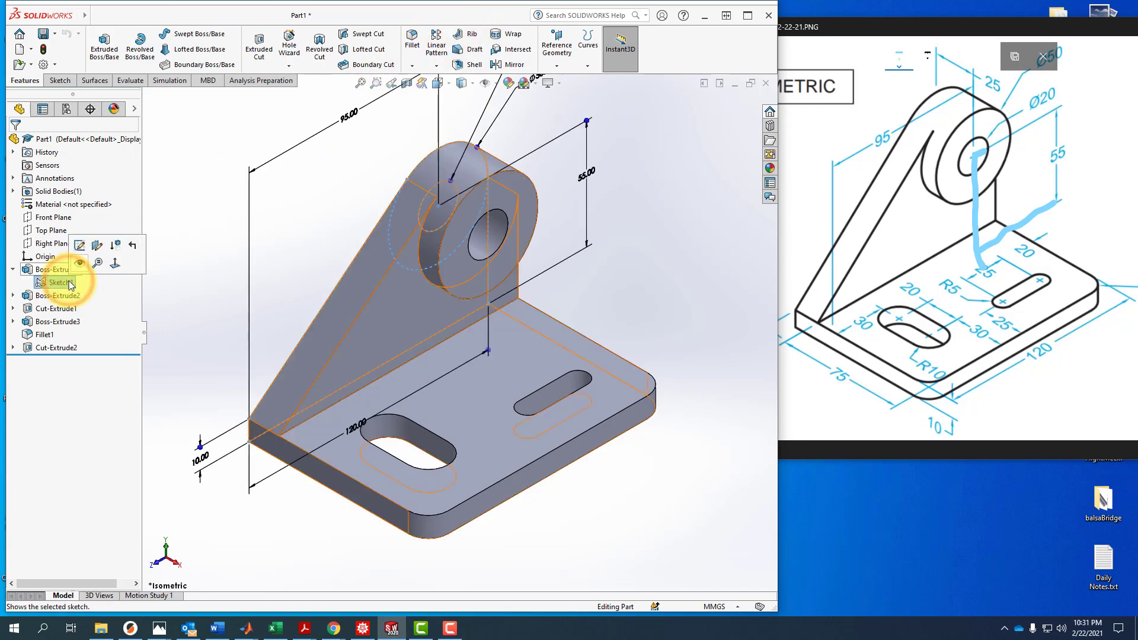
scroll(197, 275, "up", 2)
left_click(198, 274)
mouse_move(203, 274)
middle_mouse_down()
mouse_move(191, 270)
mouse_move(216, 259)
middle_mouse_up()
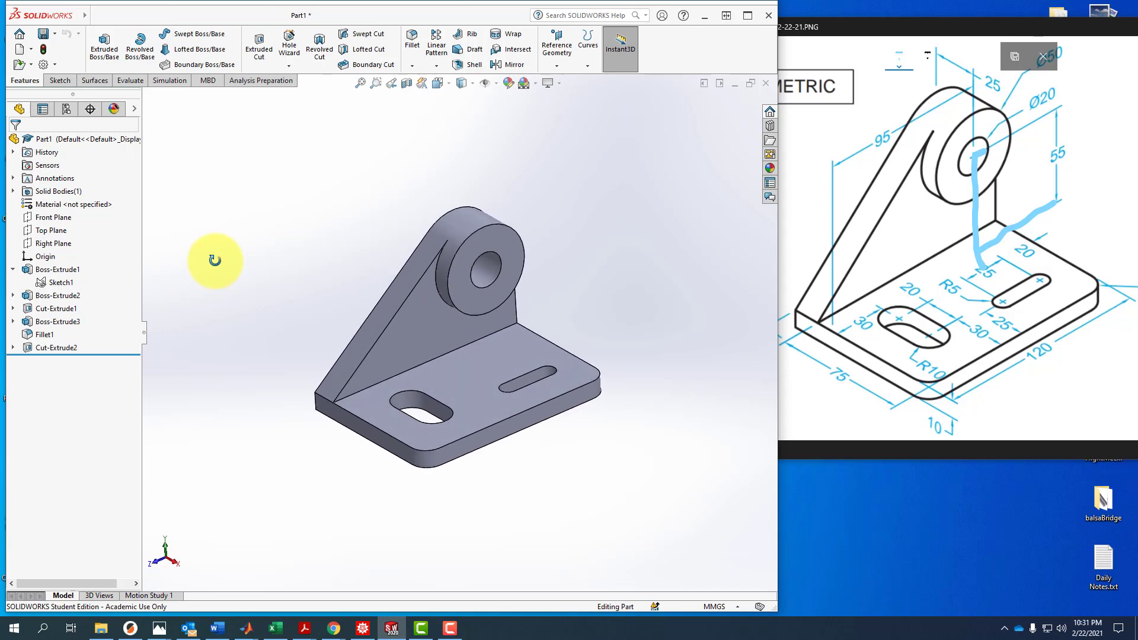
Examine the editing options of Boss-Extrude1 and Sketch1 and the dimensions each displays on the model
right_click(65, 272)
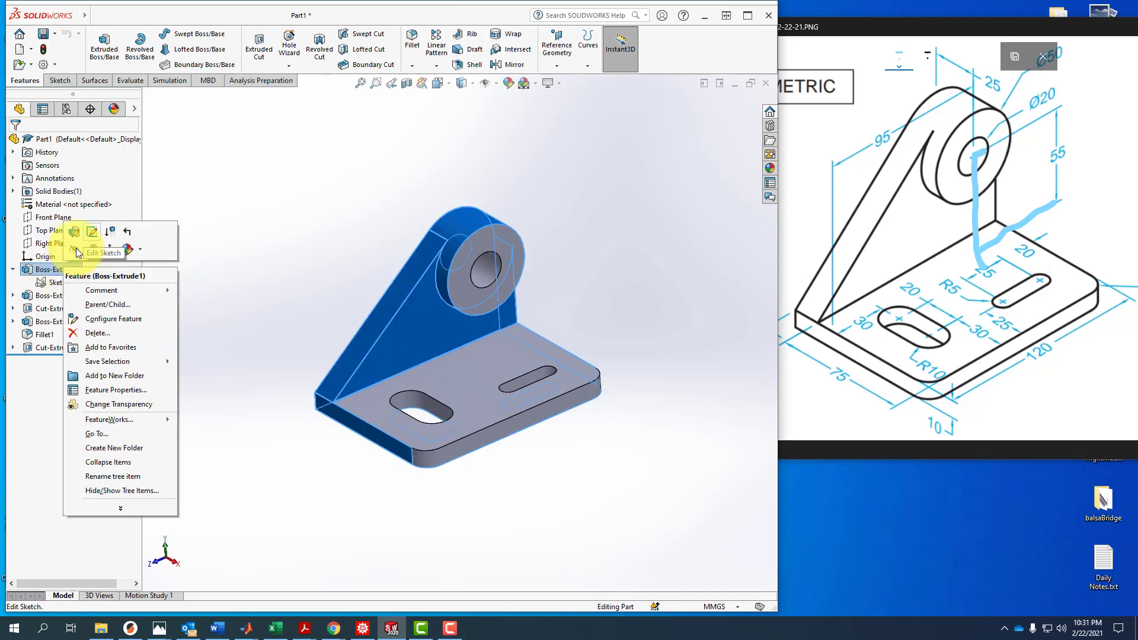
left_click(222, 209)
left_click(13, 270)
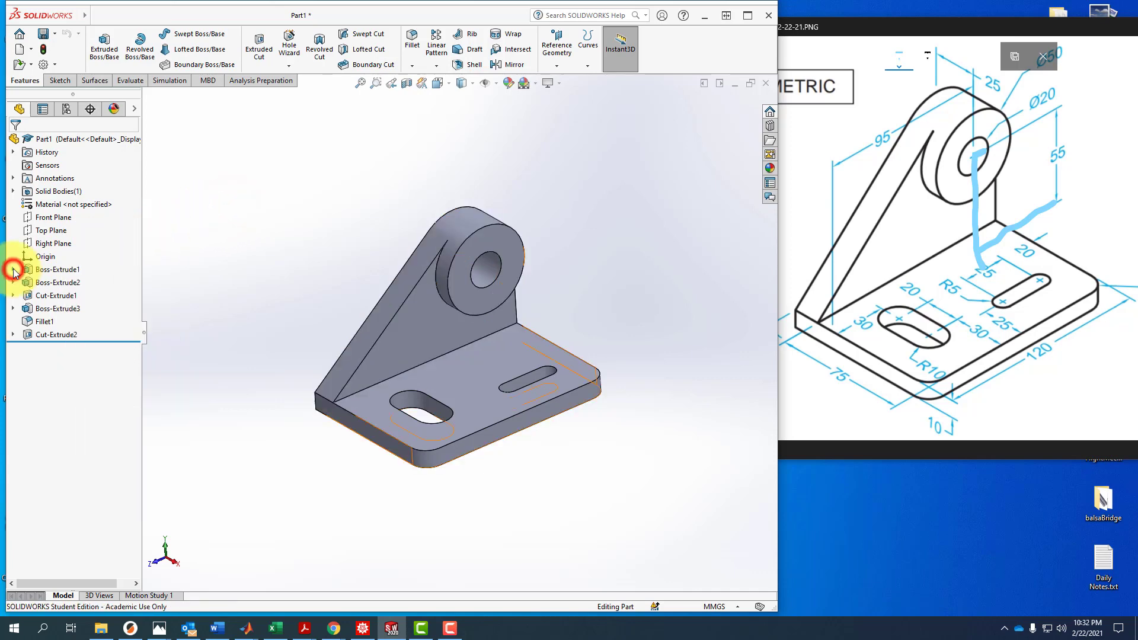
left_click(13, 270)
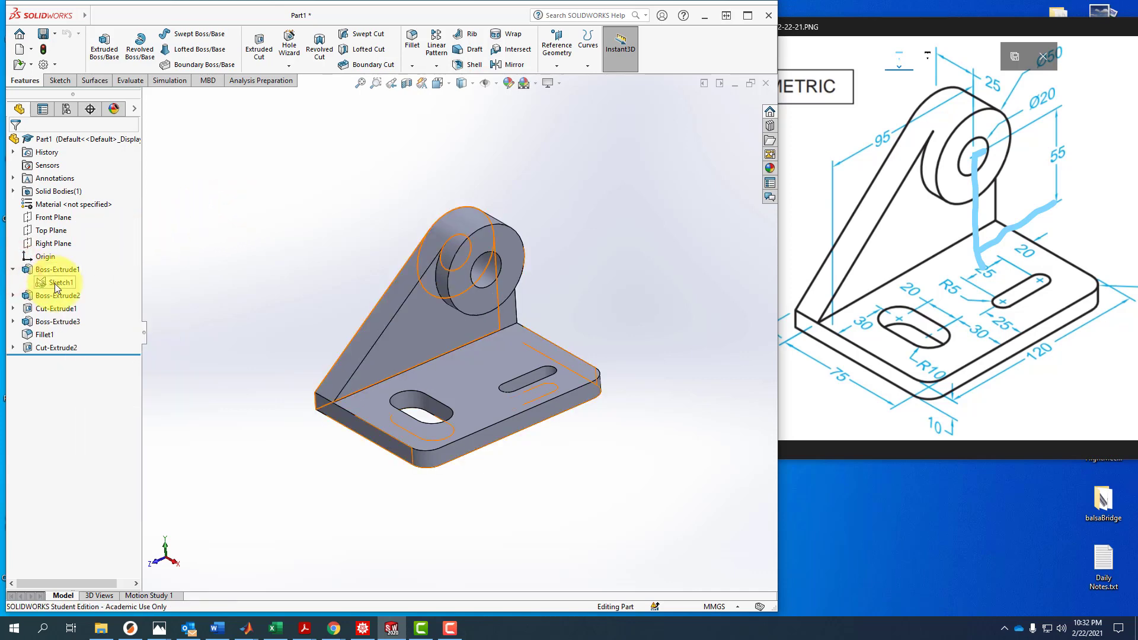
right_click(54, 284)
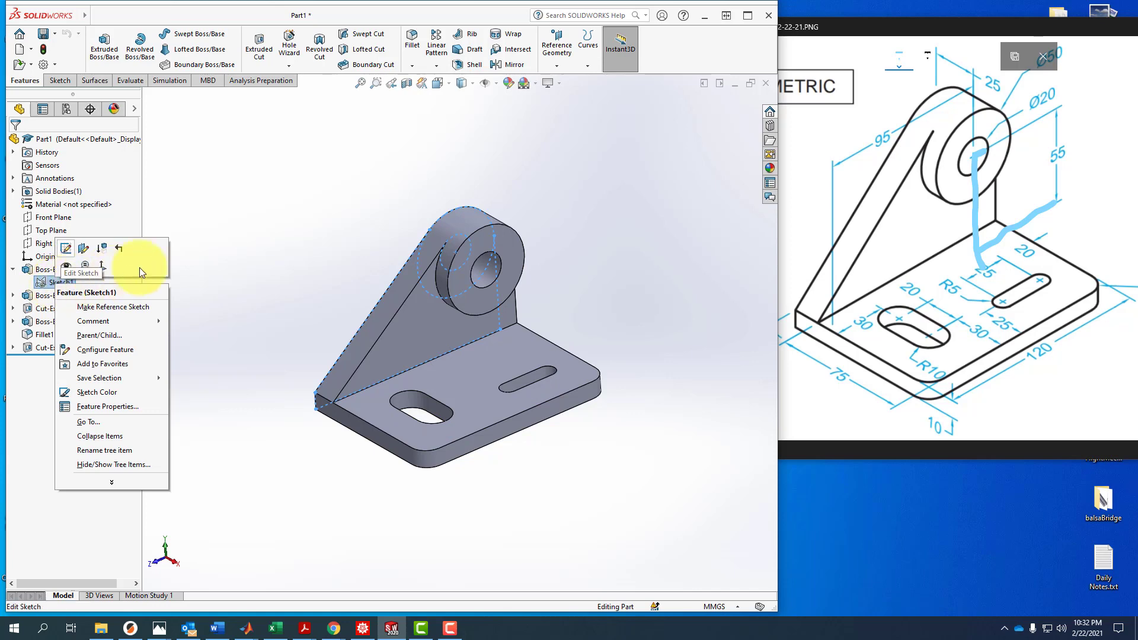
left_click(224, 251)
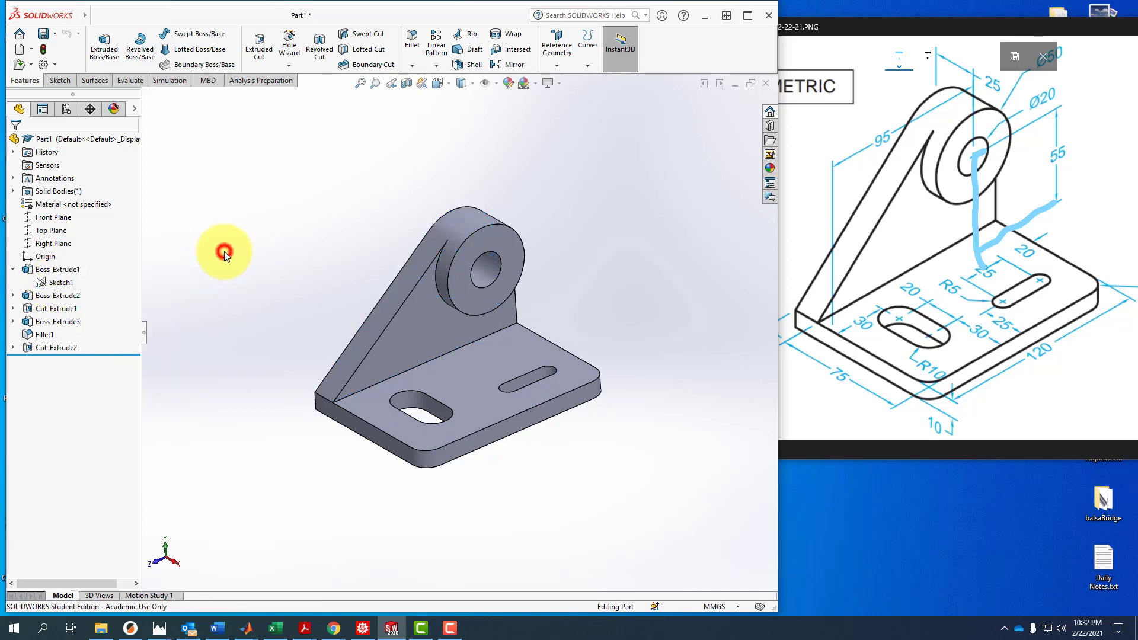
left_click(48, 283)
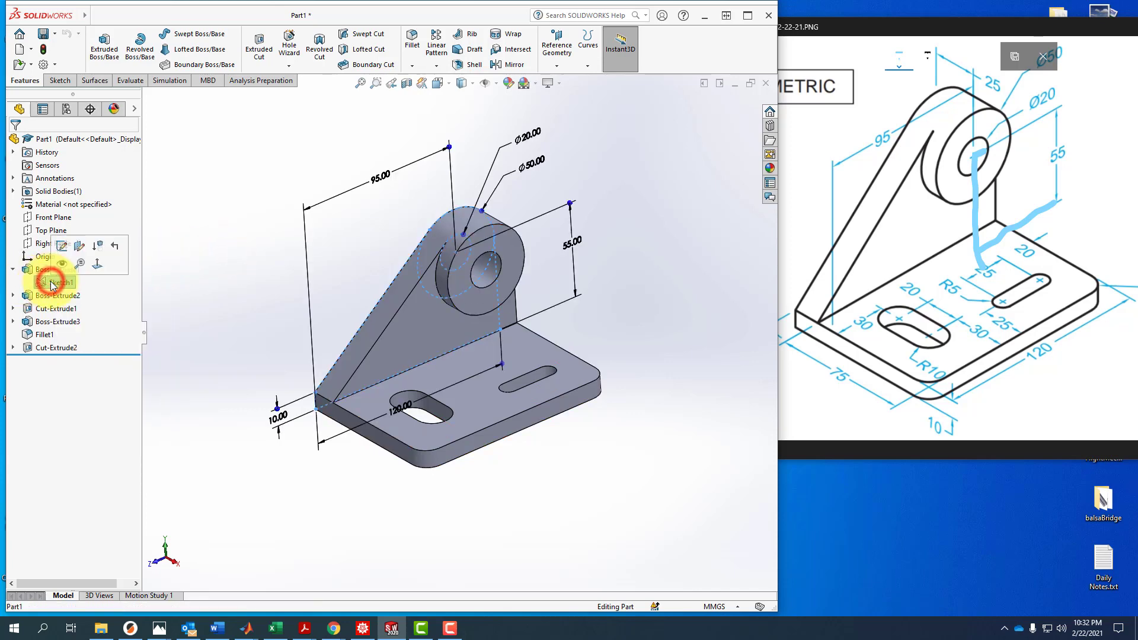
left_click(235, 283)
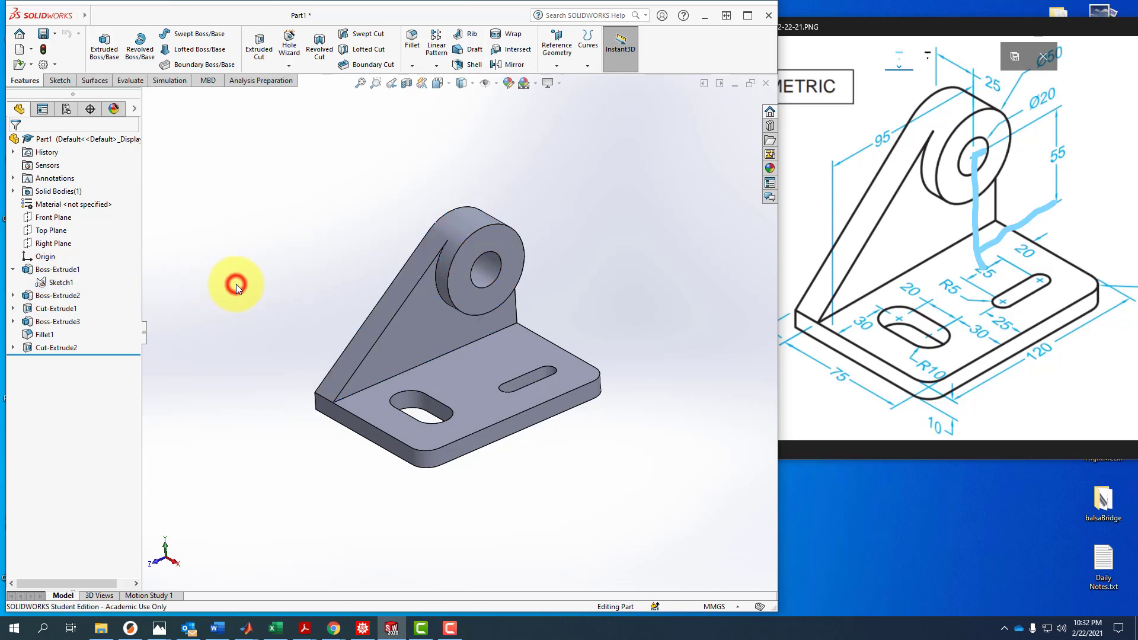
left_click(58, 269)
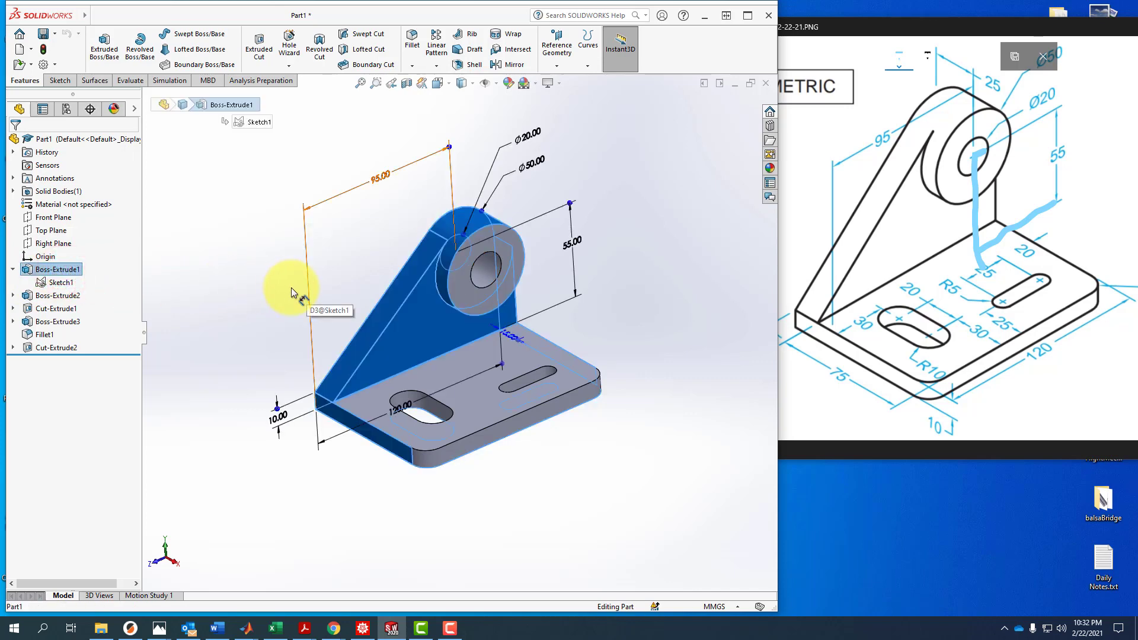
left_click(240, 304)
middle_click_drag(240, 304, 241, 305)
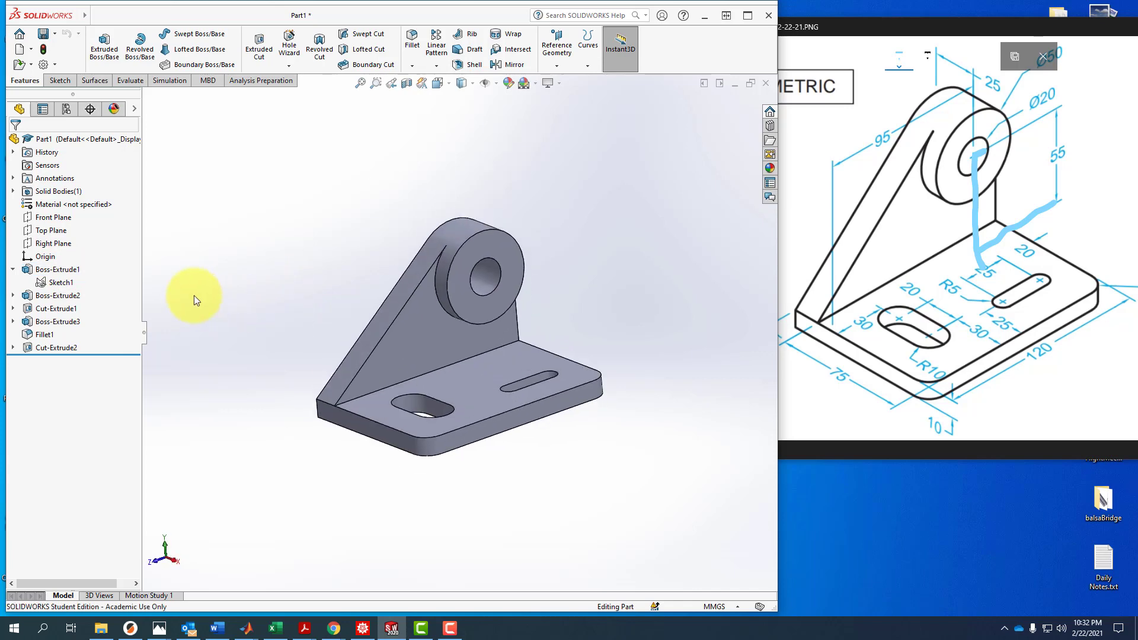
Set the hole centre's height dimension in Boss-Extrude1's sketch to 65 mm and rebuild the part
left_click(62, 270)
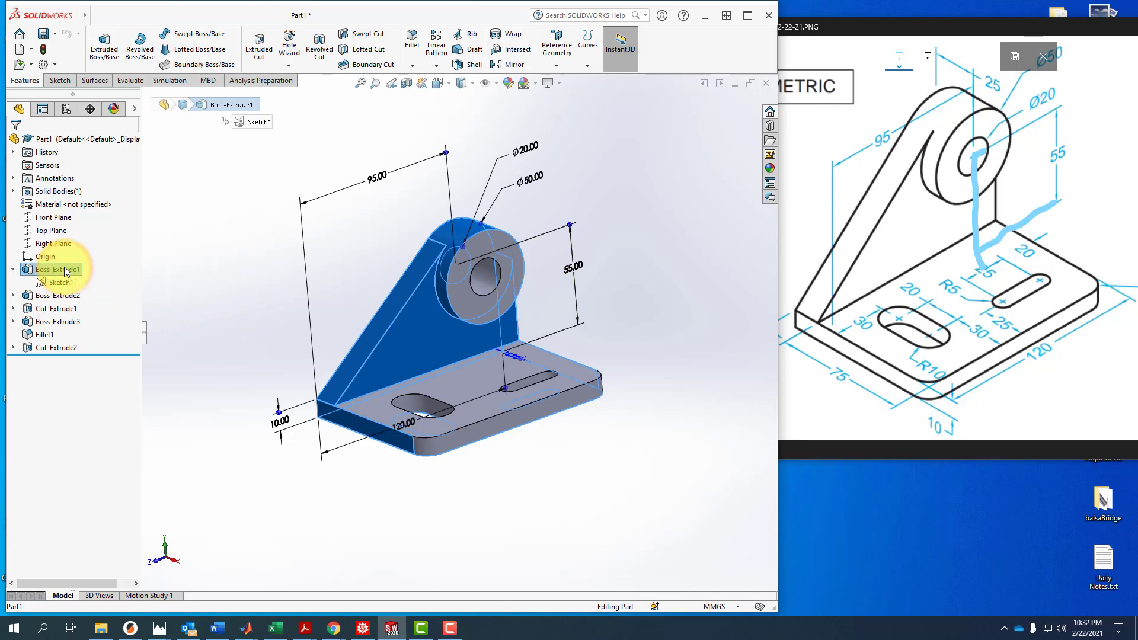
scroll(68, 269, "down", 3)
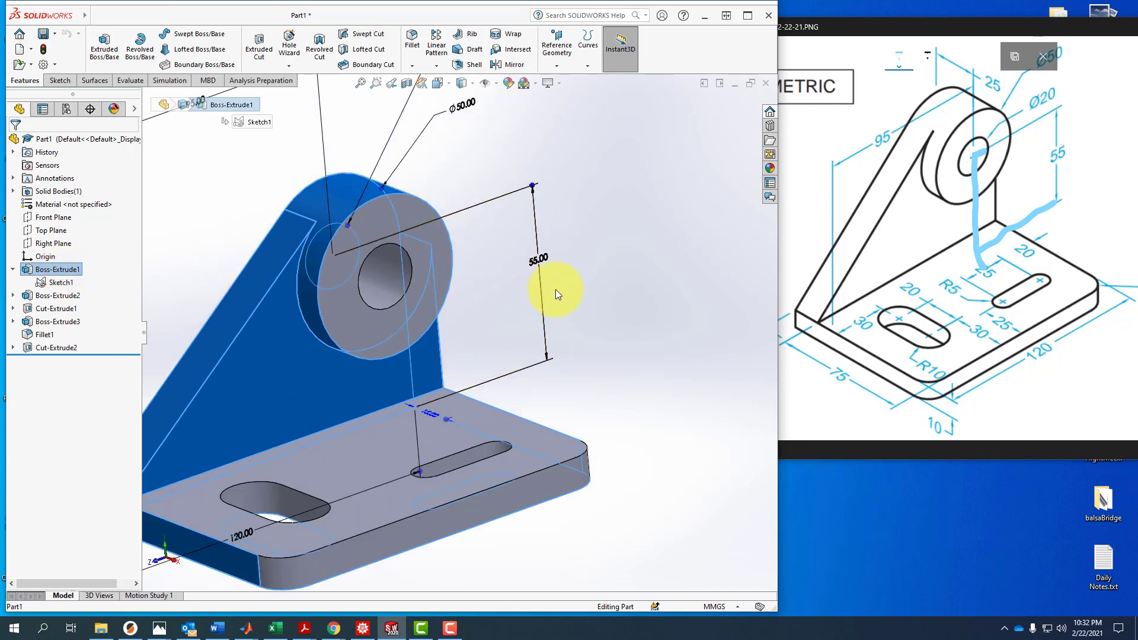
scroll(556, 289, "up", 2)
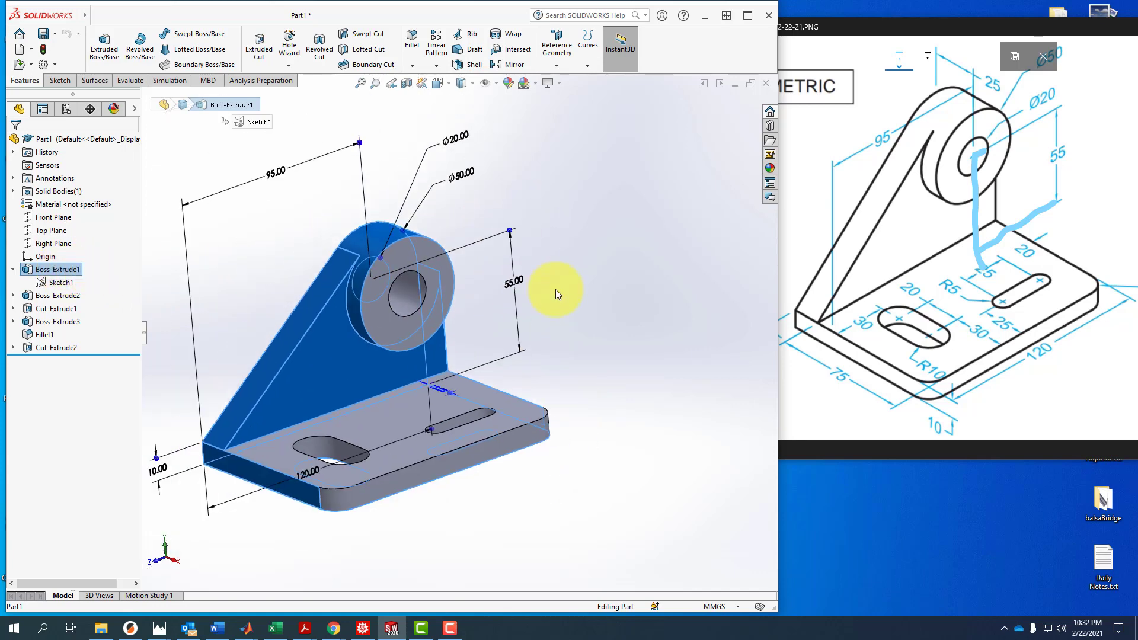
double_click(506, 287)
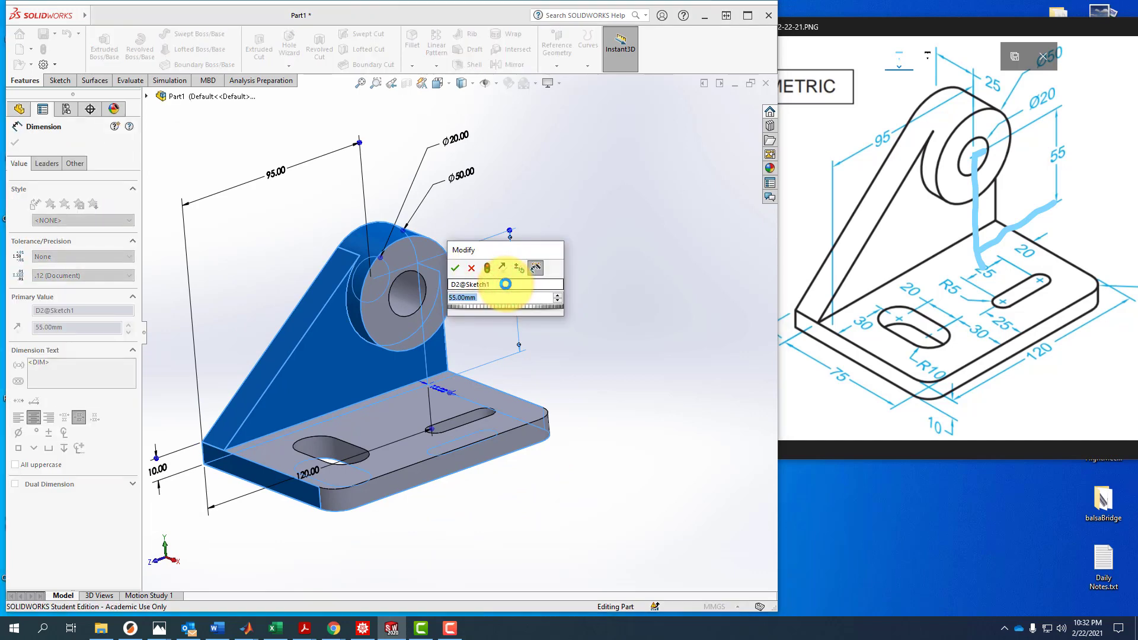
type("65")
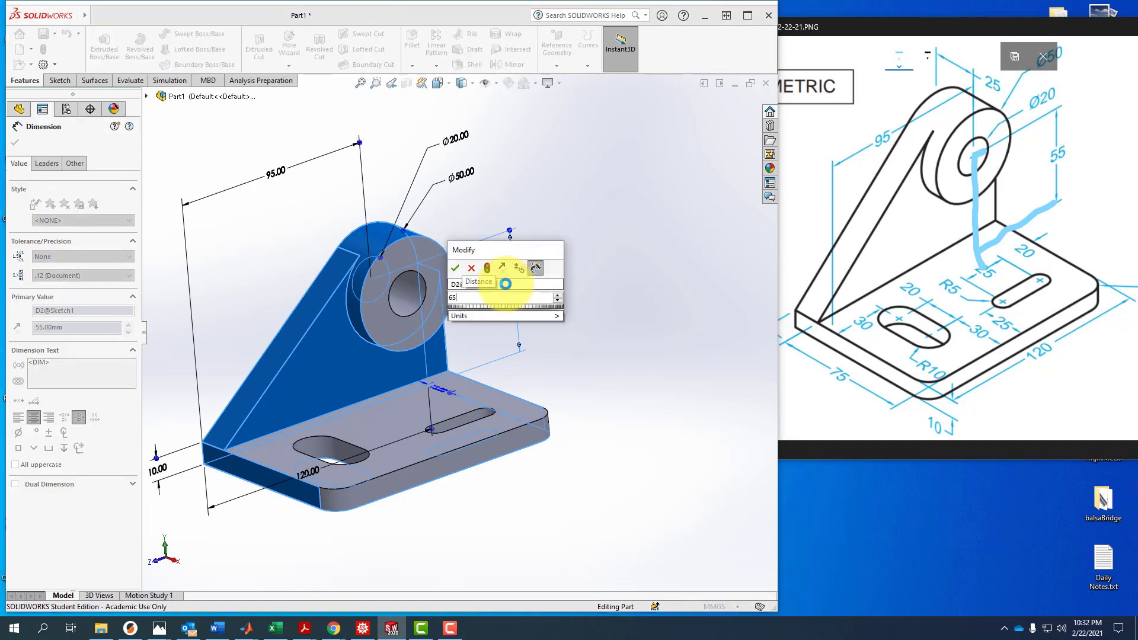
key("Return")
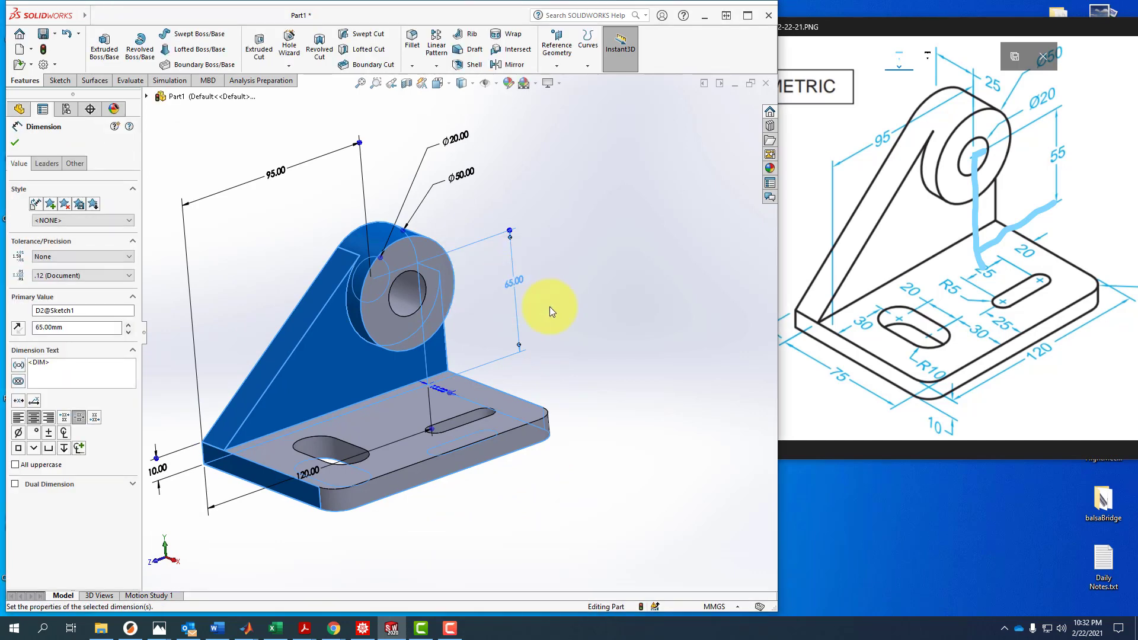
key("f")
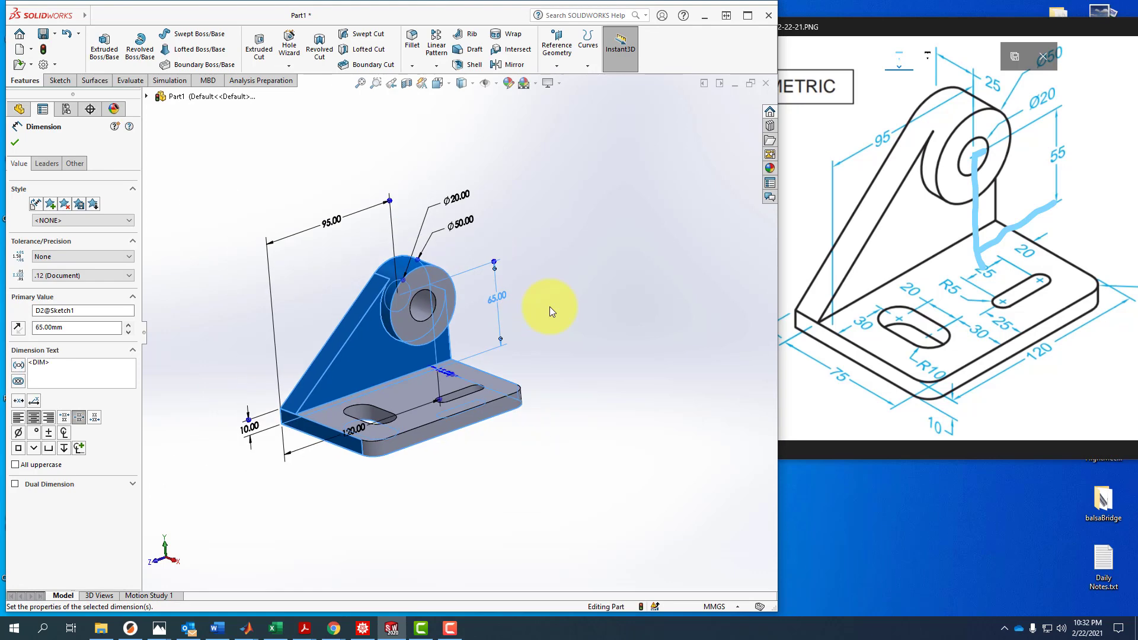
left_click(191, 245)
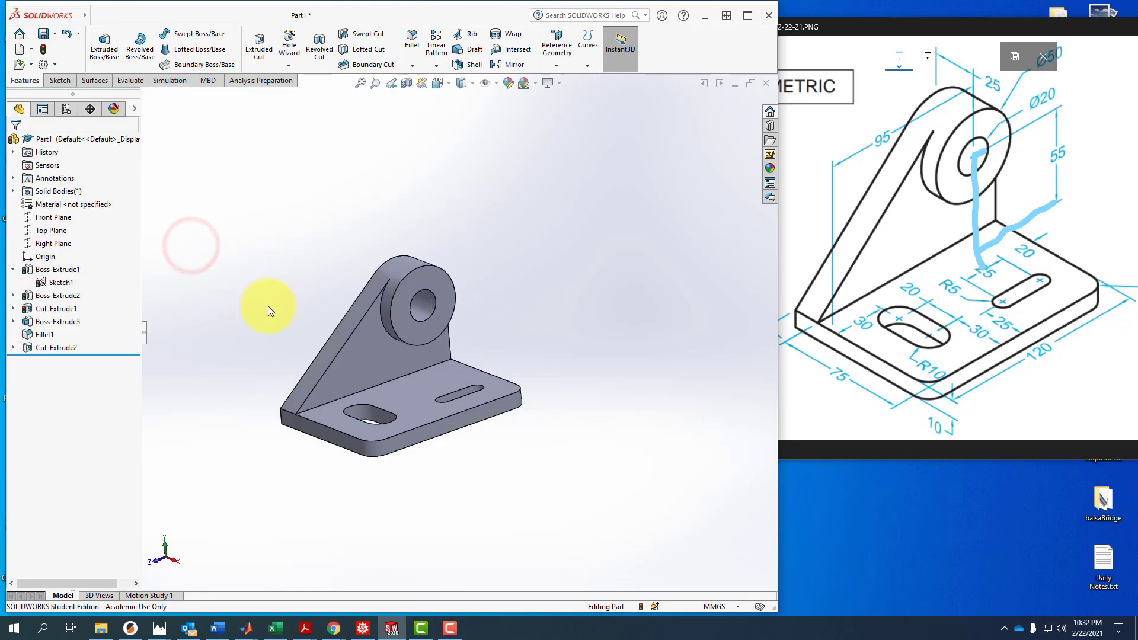
scroll(268, 309, "down", 2)
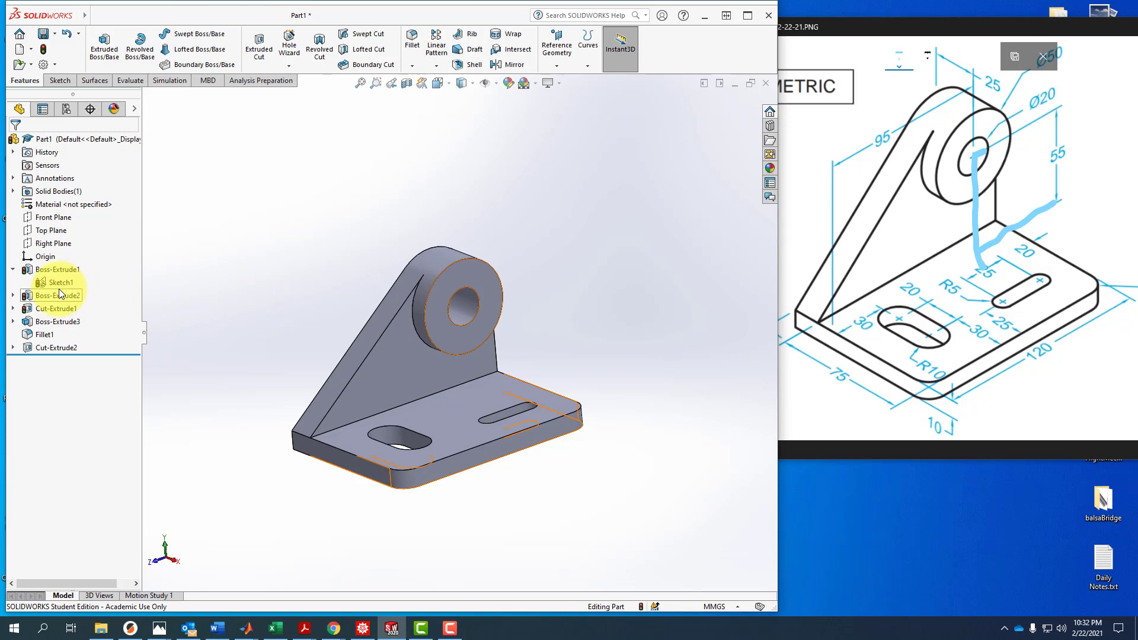
left_click(42, 48)
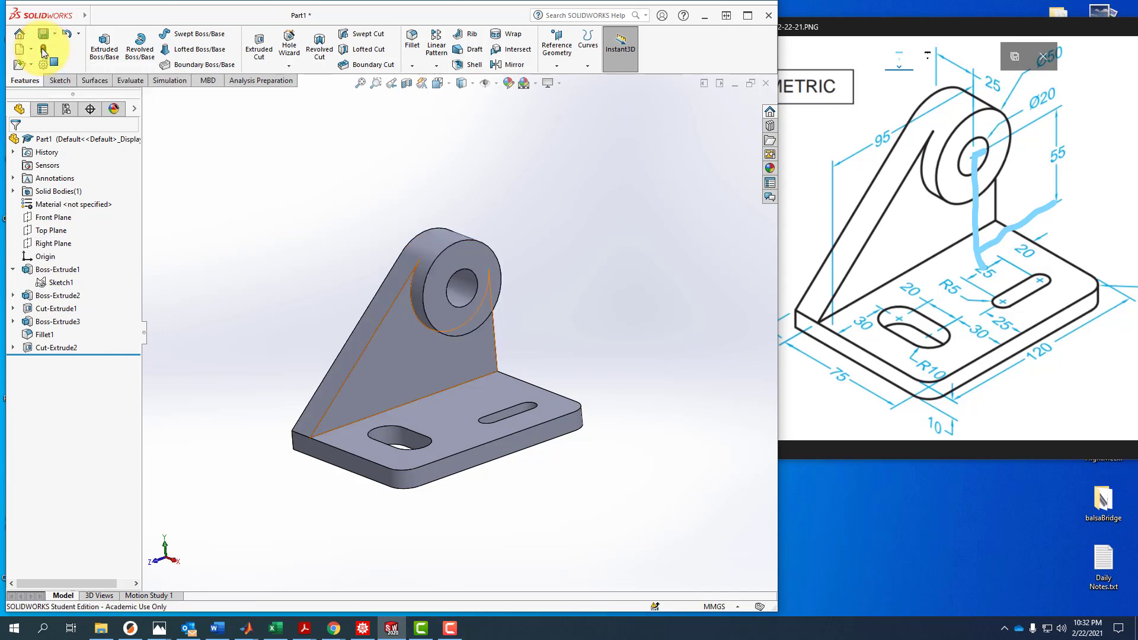
Display the rebuilt bracket in isometric view and bring the reference drawing forward alongside it for comparison
left_click(445, 84)
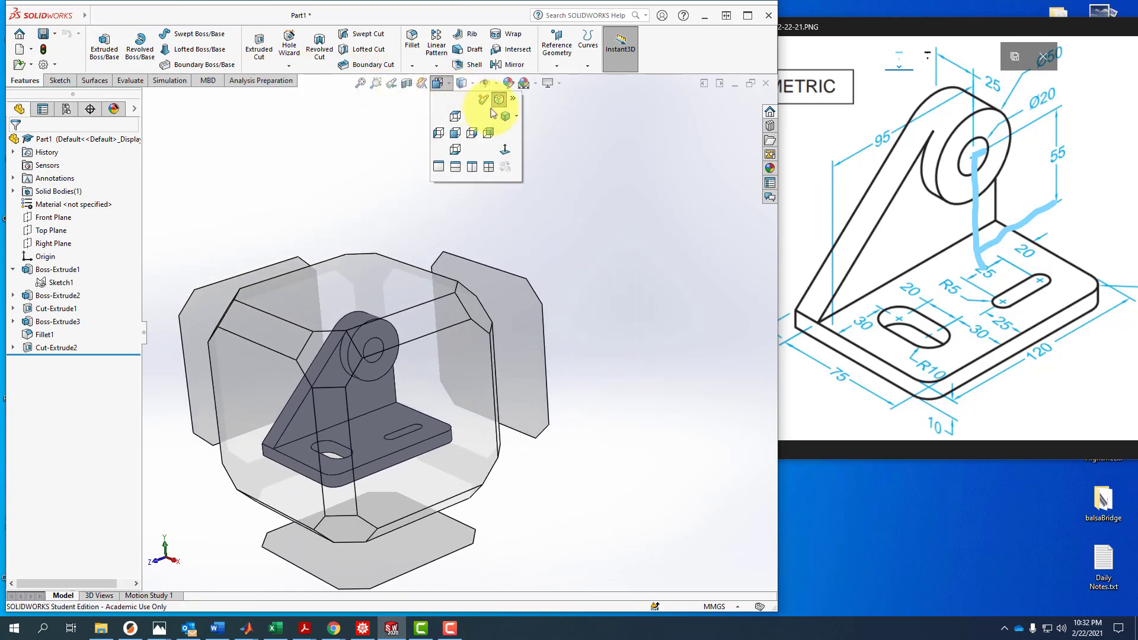
left_click(503, 115)
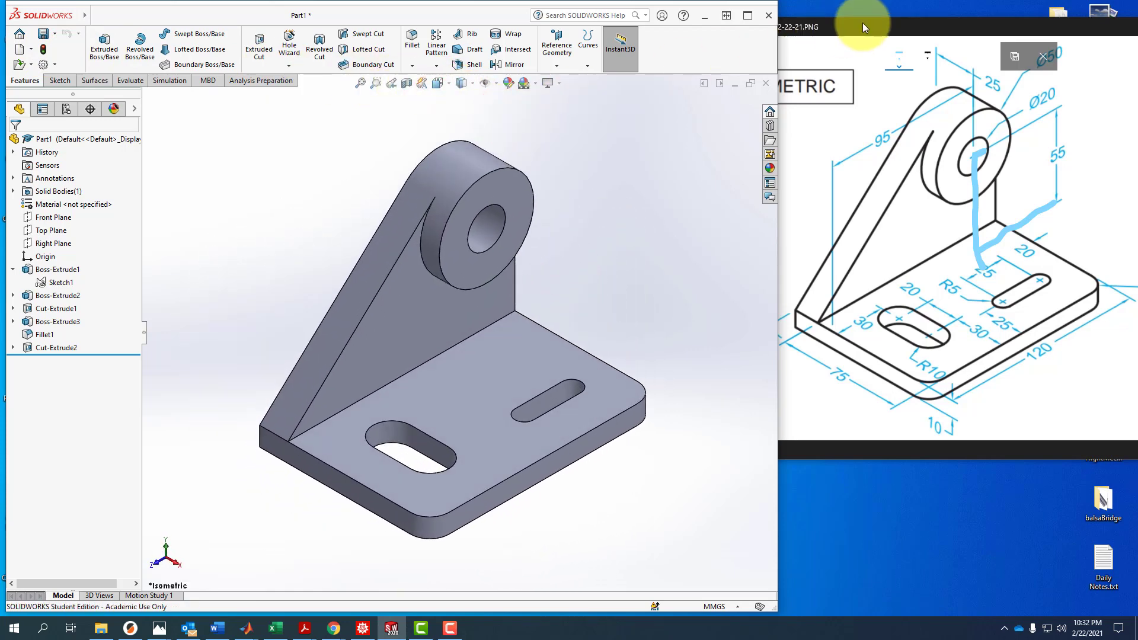
left_click(862, 22)
double_click(862, 22)
left_click_drag(837, 18, 886, 47)
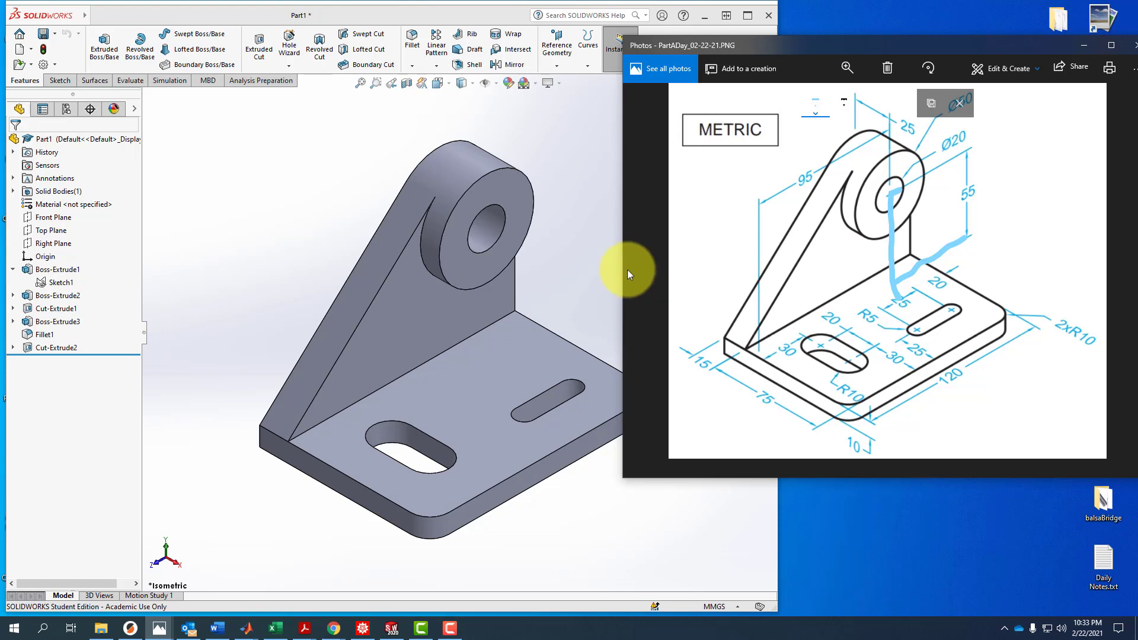
Switch back to SOLIDWORKS and display the bracket's mass properties, with the report moved clear of the feature tree
left_click(603, 269)
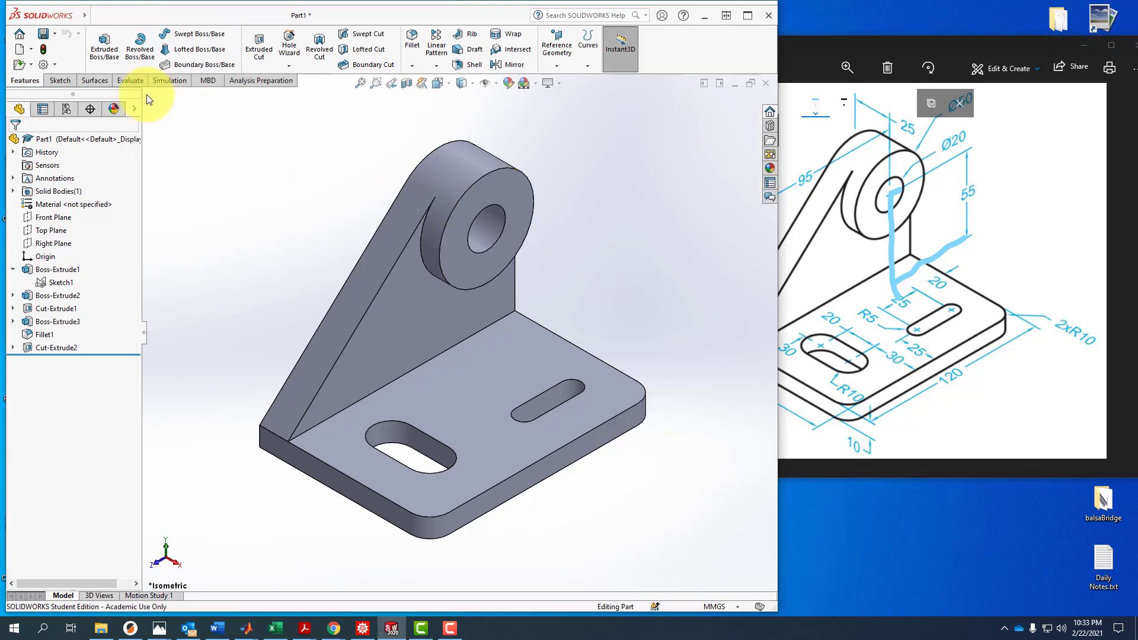
left_click(129, 81)
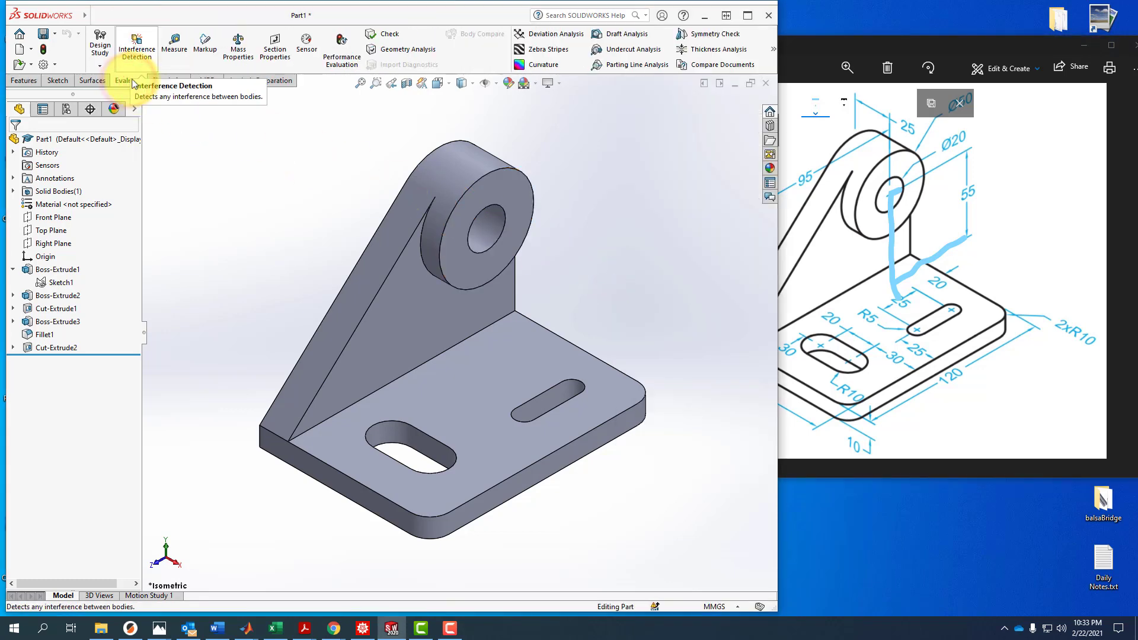
left_click(231, 41)
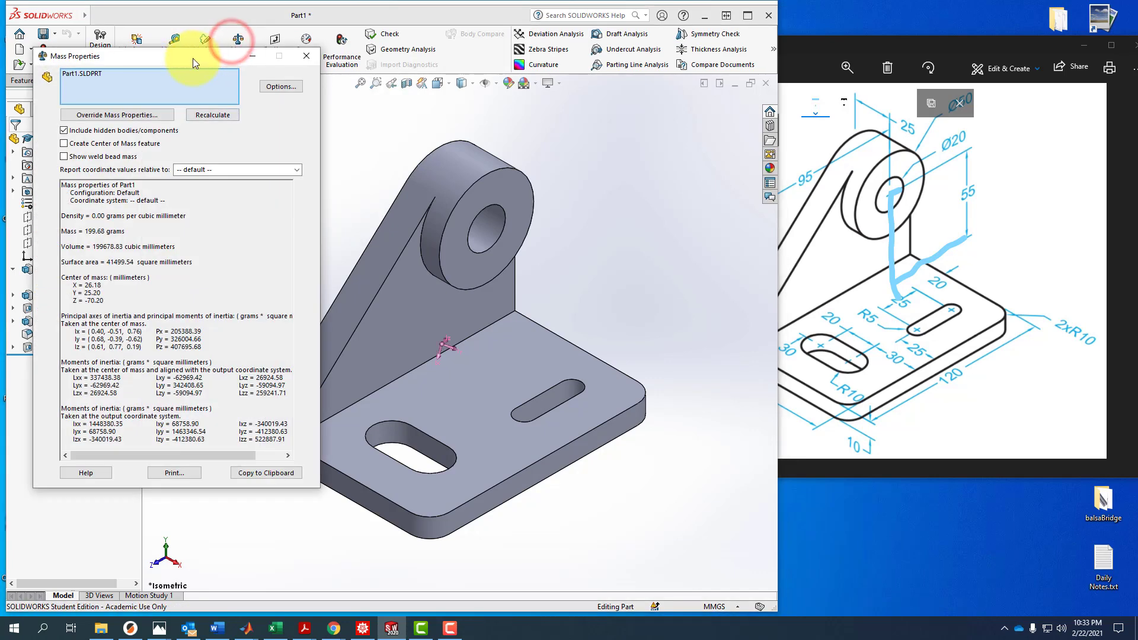
left_click_drag(194, 58, 614, 52)
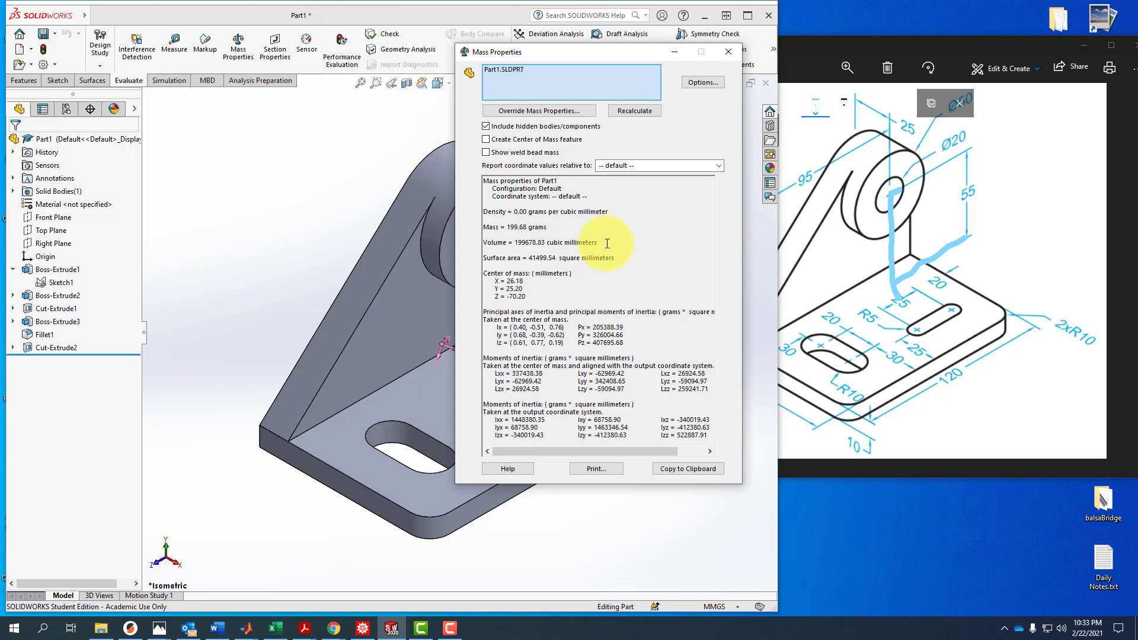
Switch the mass properties report to custom unit settings with the length in centimeters
left_click(691, 84)
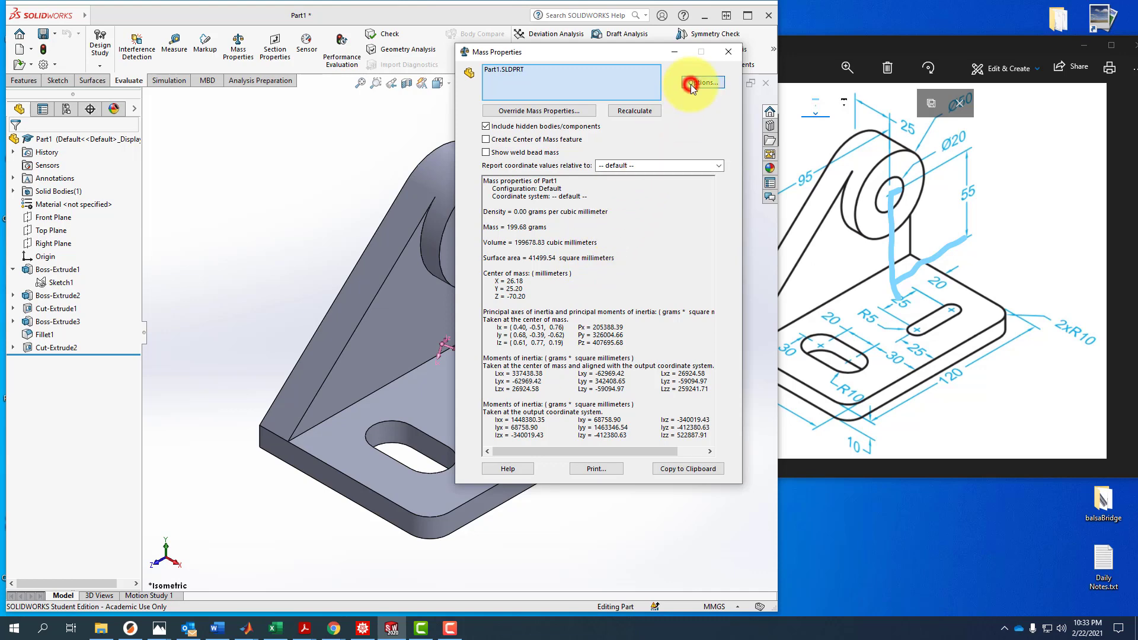
left_click_drag(384, 104, 611, 116)
left_click(560, 167)
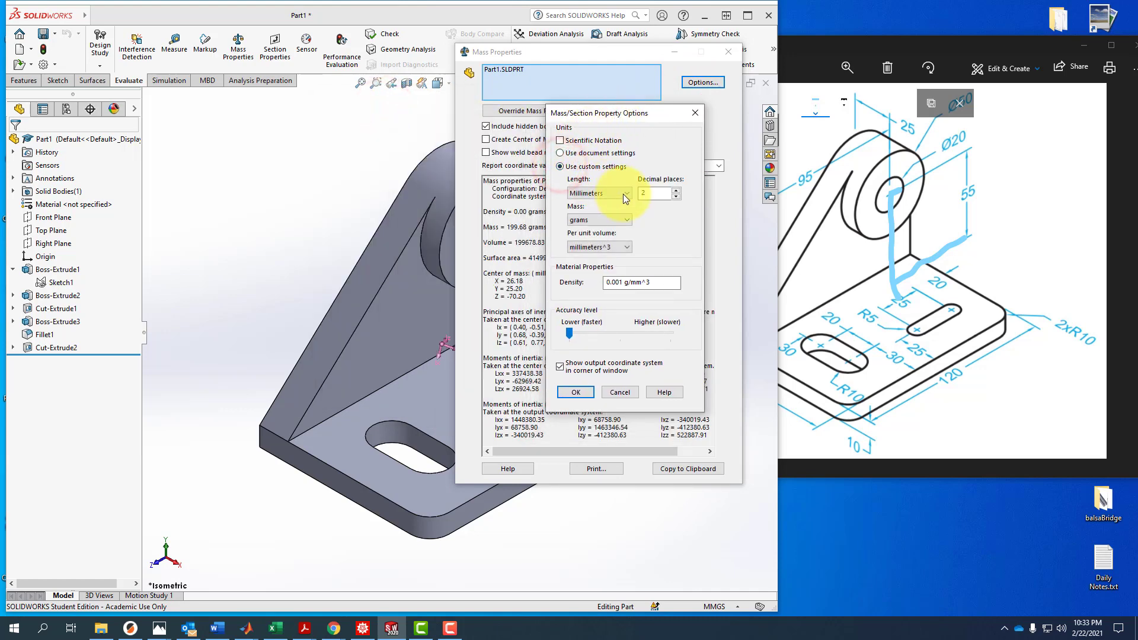
left_click(624, 193)
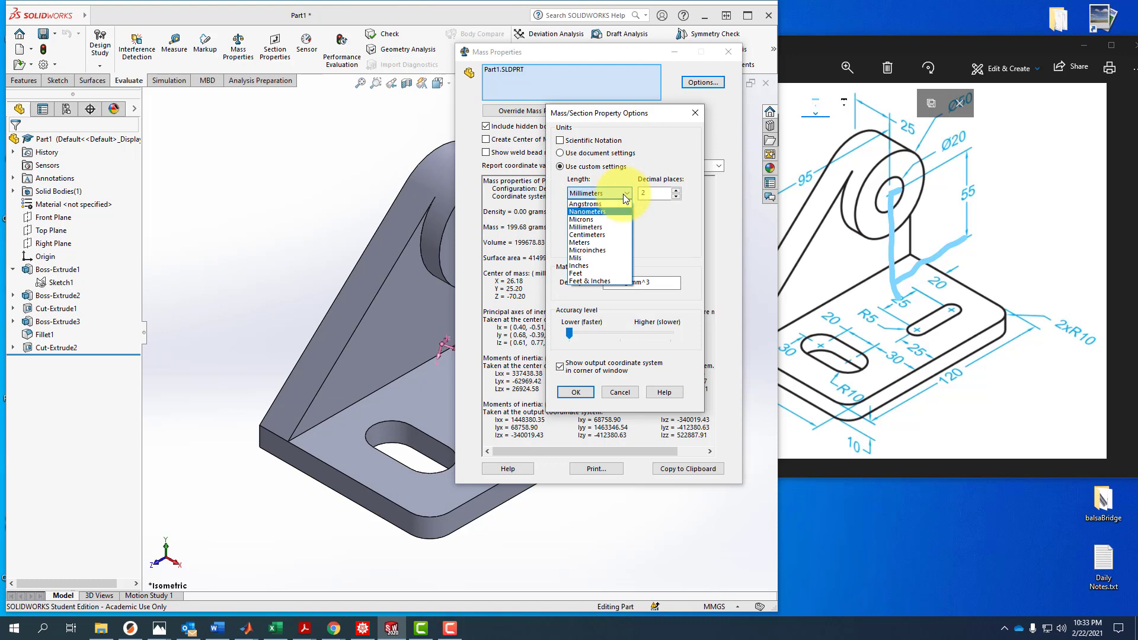
left_click(600, 235)
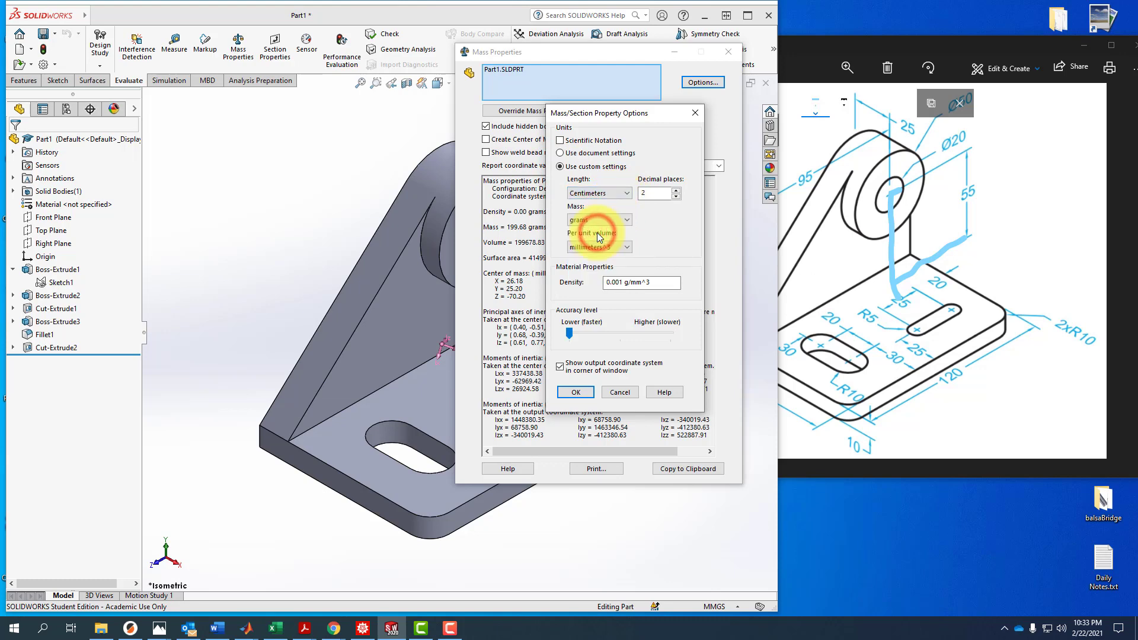
left_click(578, 392)
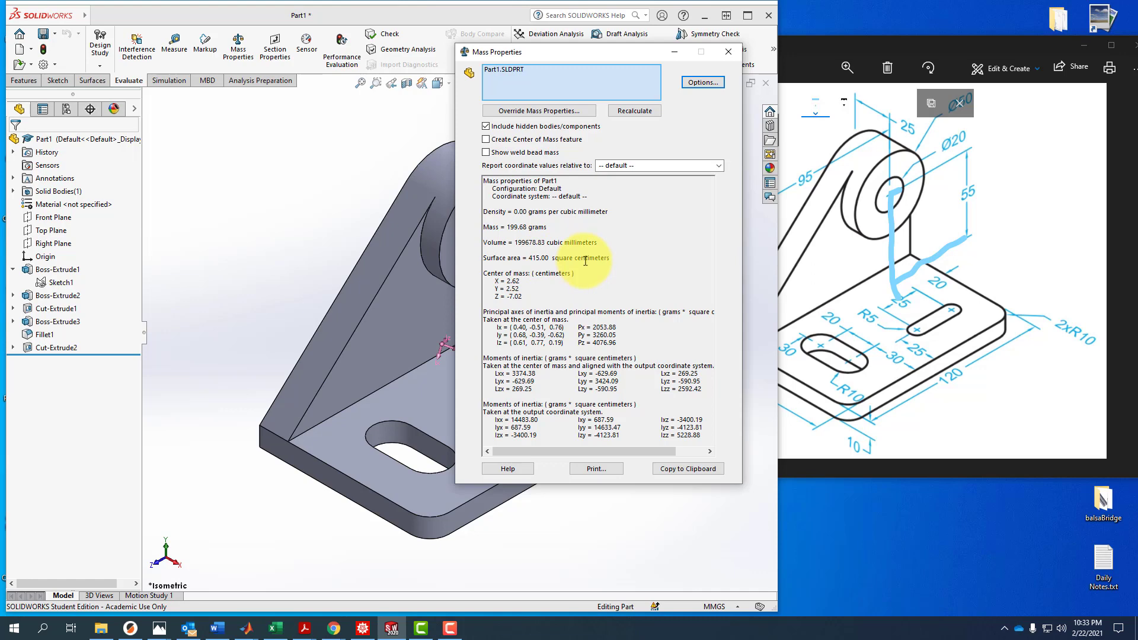
Set the mass properties report's per unit volume to centimeters^3
left_click(701, 82)
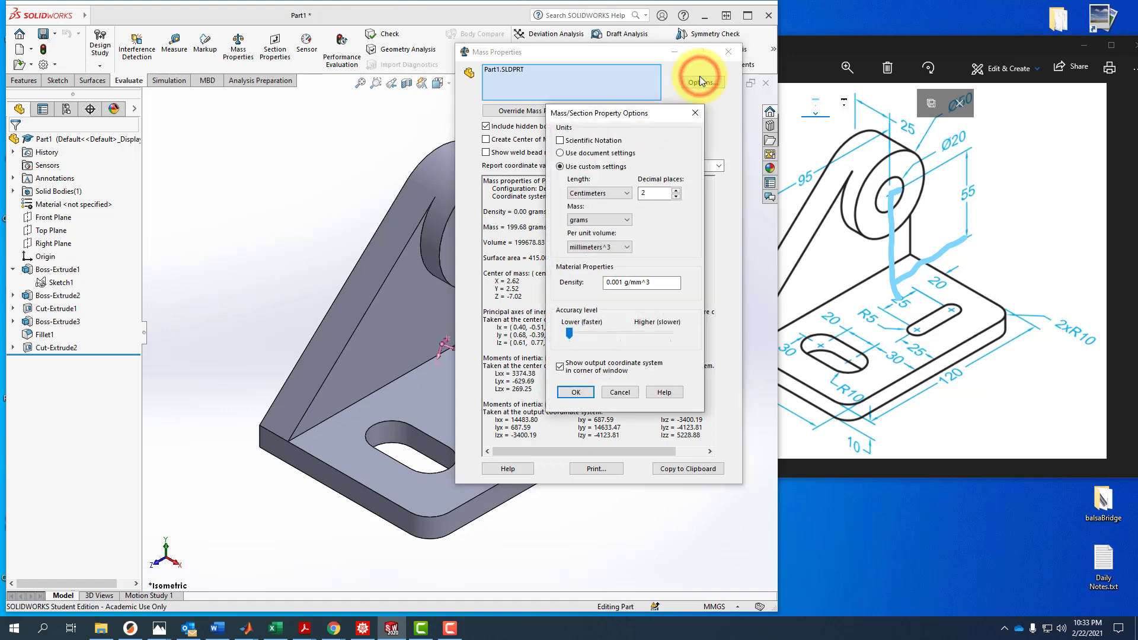
left_click(607, 247)
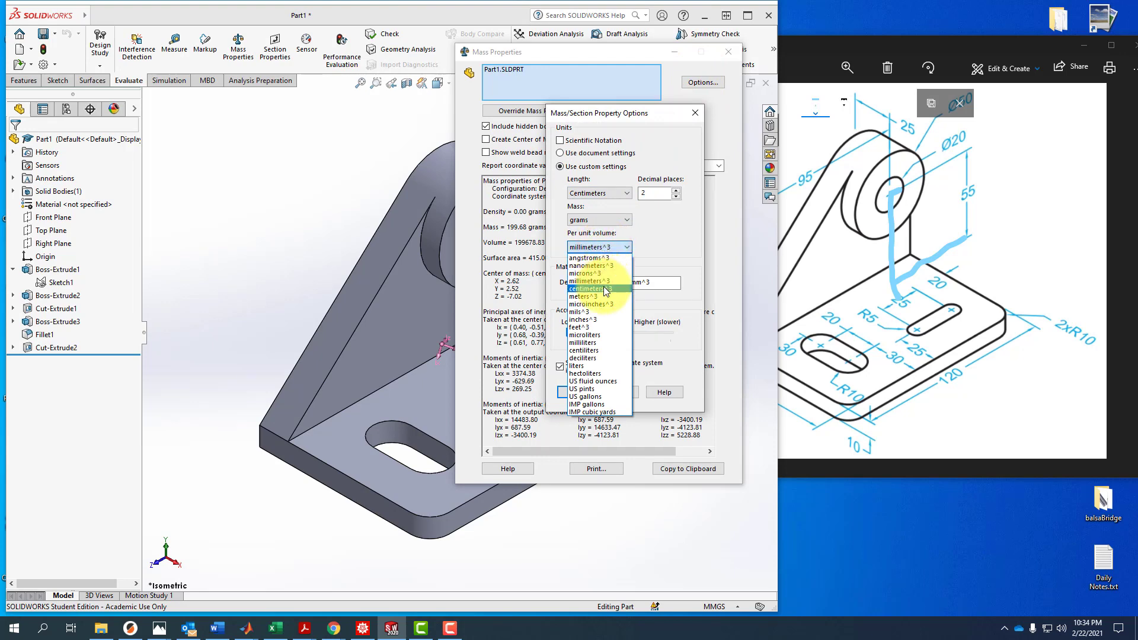
left_click(606, 289)
left_click(584, 391)
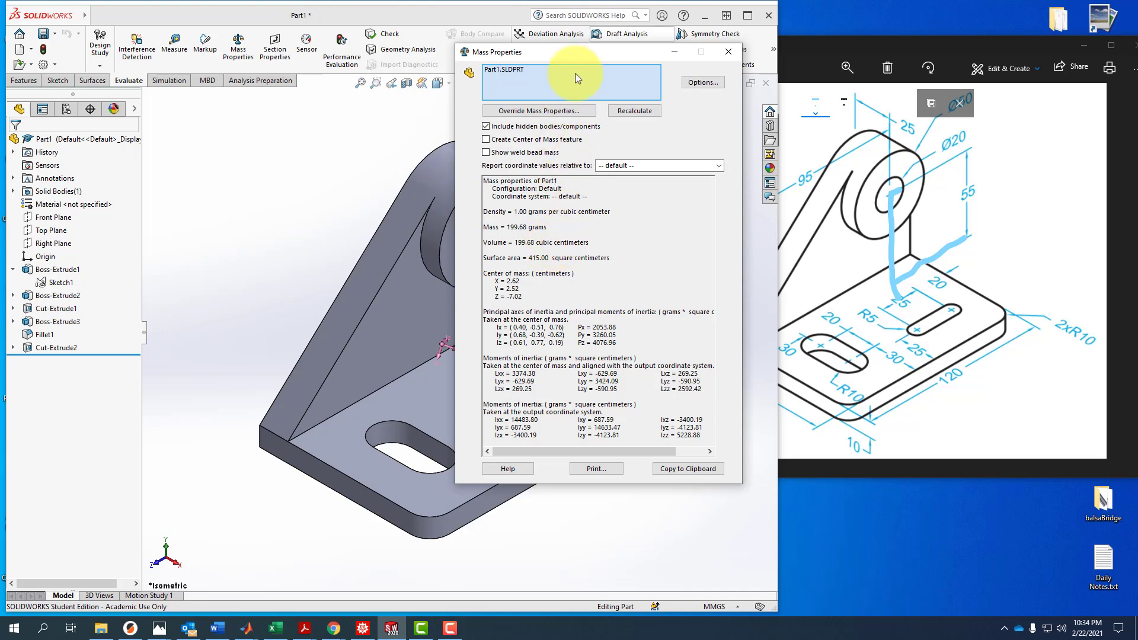
Move the mass properties report beside the model, select the part's material entry, and close the report
left_click_drag(576, 53, 813, 89)
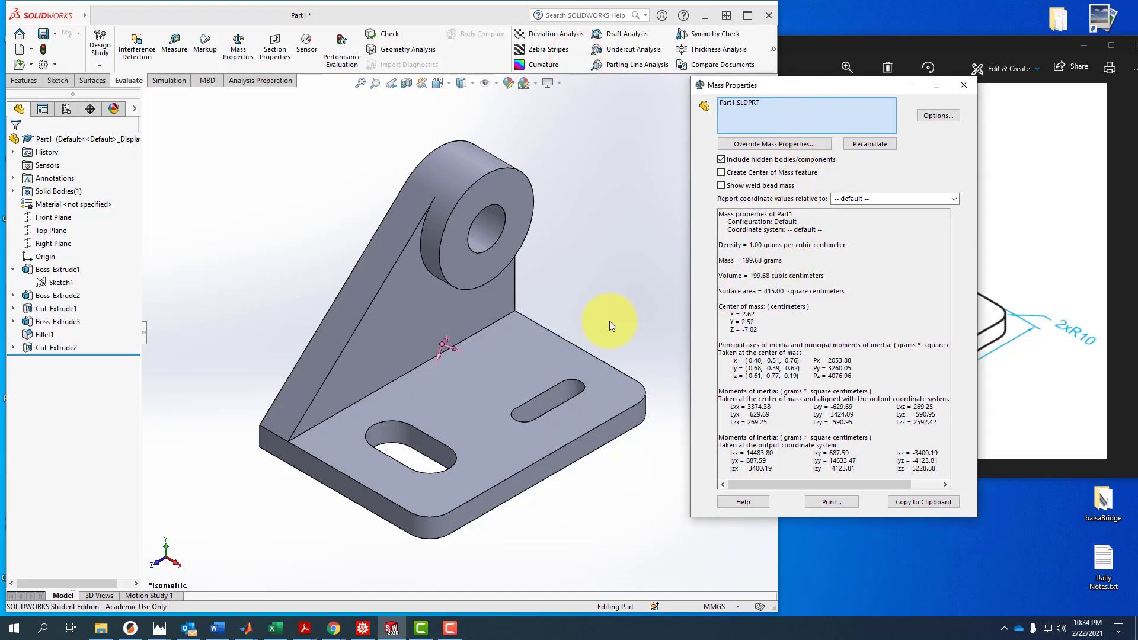
left_click(61, 202)
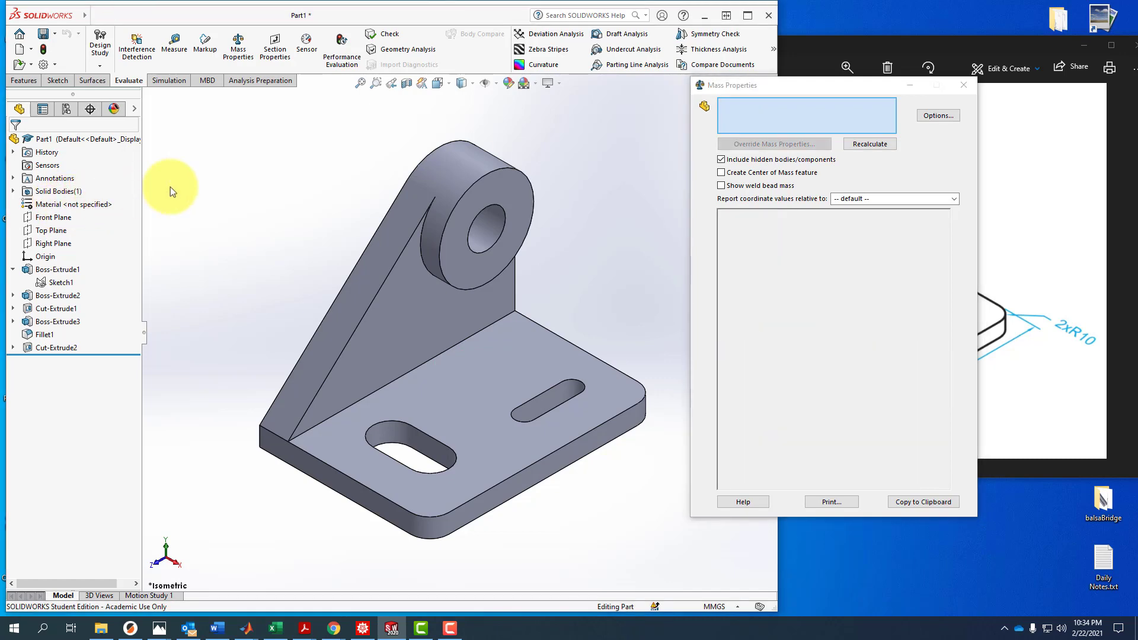
mouse_move(830, 88)
left_mouse_down()
mouse_move(478, 87)
mouse_move(567, 76)
left_mouse_up()
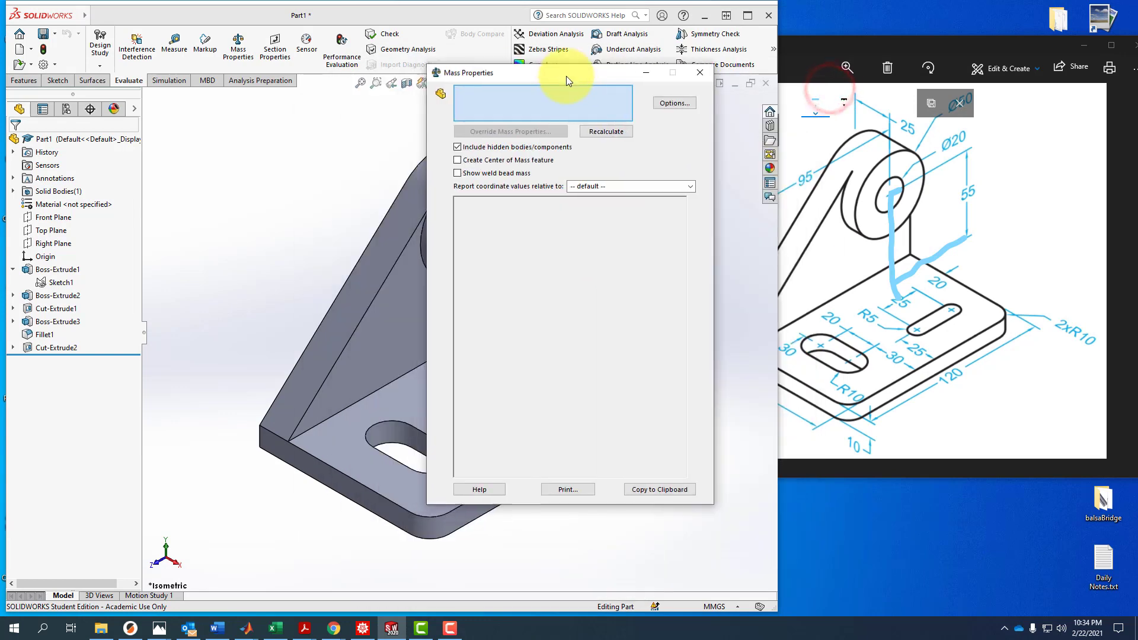
left_click(701, 71)
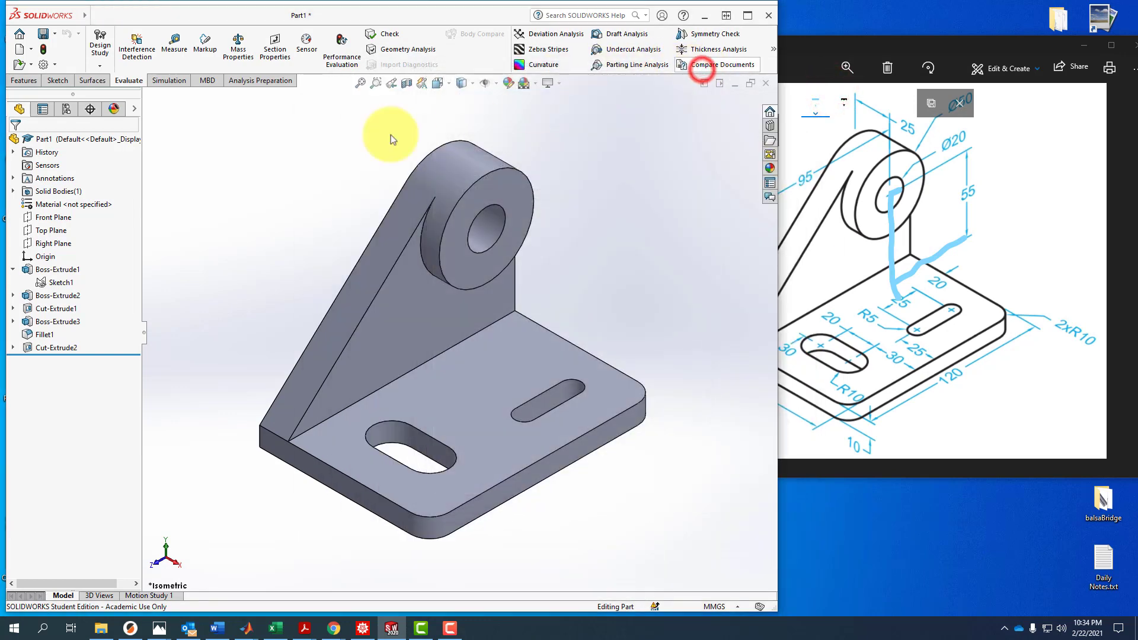
Assign Copper to the part from the favourite materials
right_click(81, 205)
key("Down")
key("Down")
key("Down")
key("Down")
key("Down")
key("Down")
key("Down")
key("Down")
key("Down")
key("Down")
key("Down")
key("Down")
key("Down")
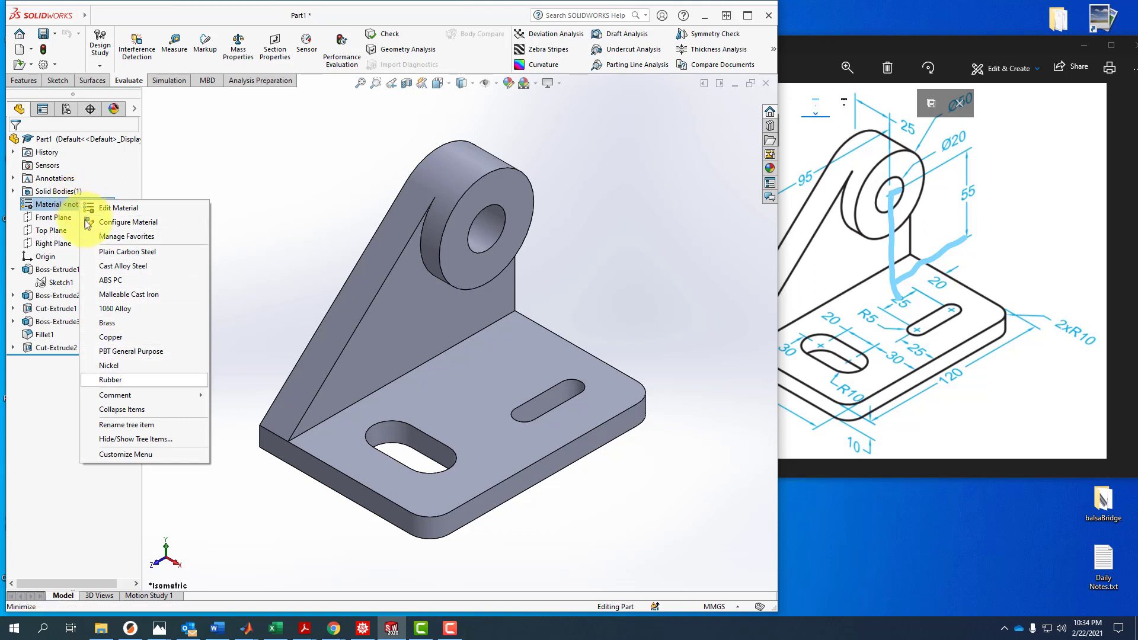
left_click(119, 341)
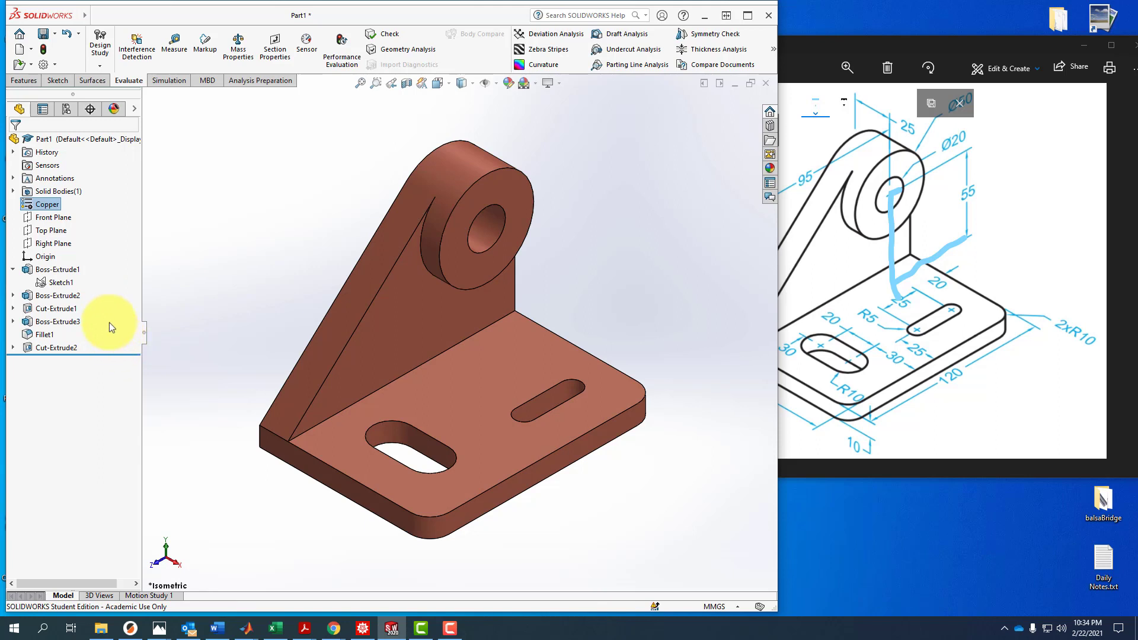
Change the part's material to ABS from the Plastics category of the SOLIDWORKS Materials library
right_click(48, 203)
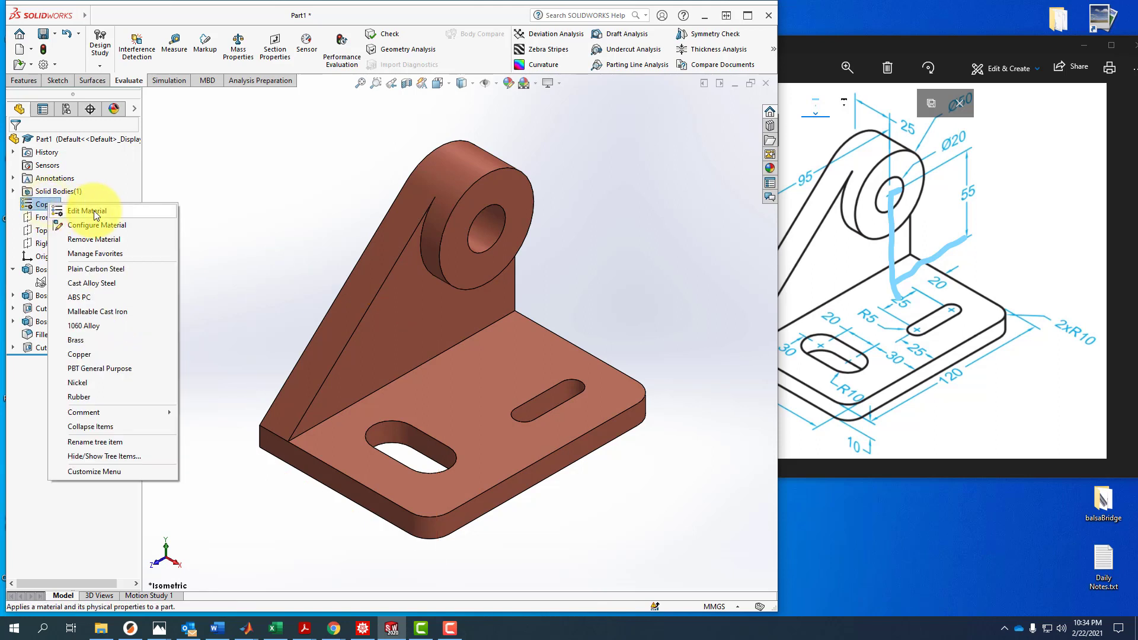
left_click(94, 211)
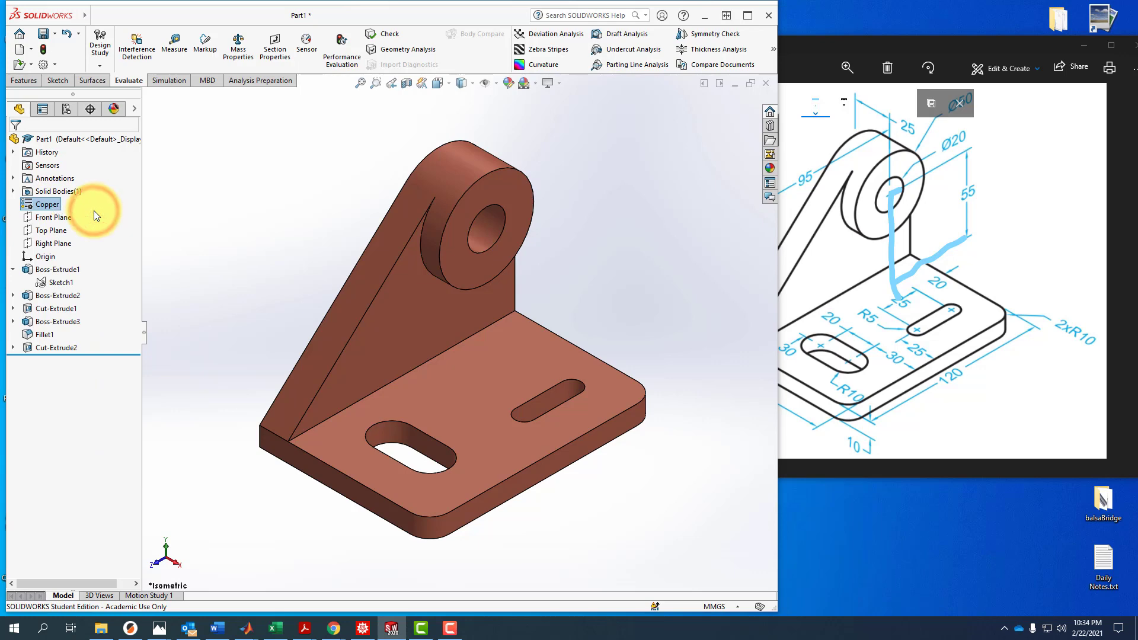
left_click_drag(273, 144, 361, 54)
left_click_drag(448, 397, 463, 562)
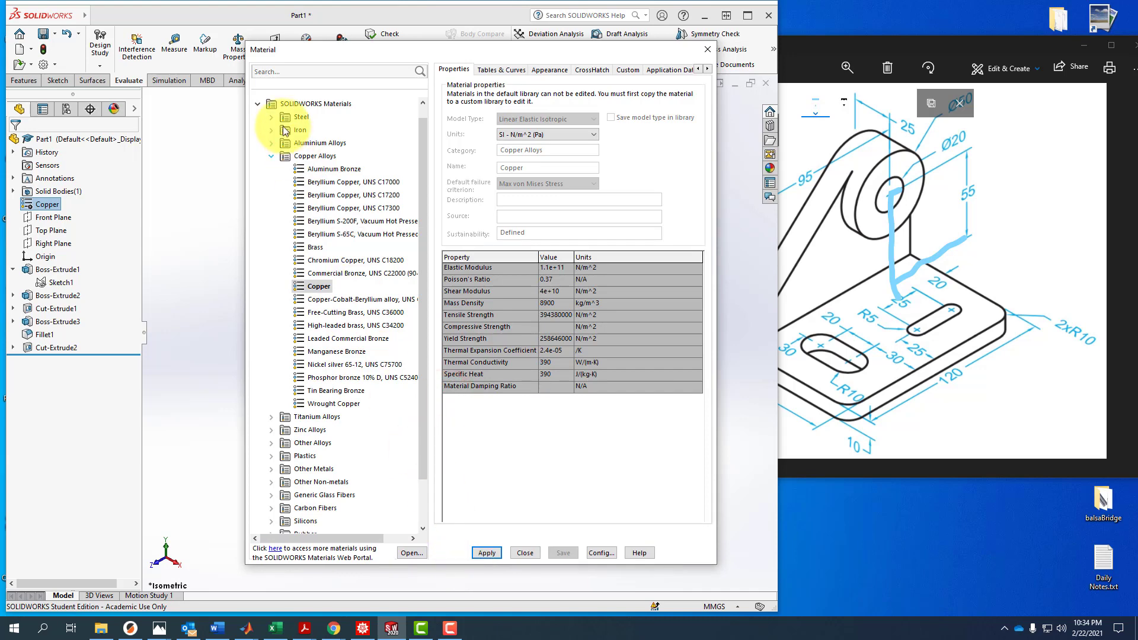
left_click(273, 156)
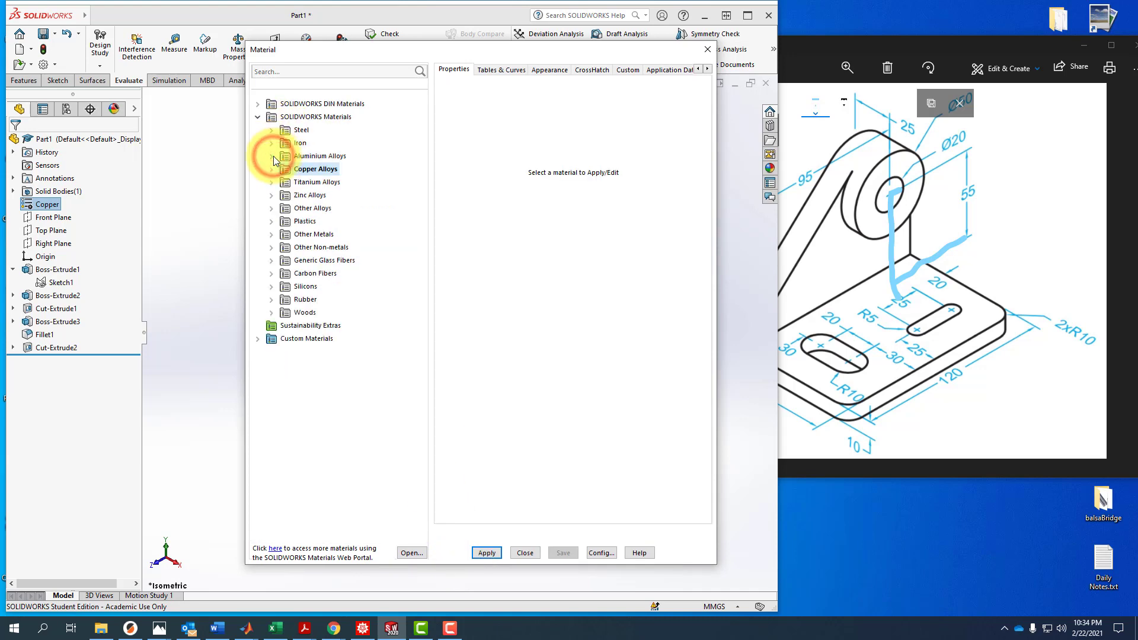
left_click(271, 222)
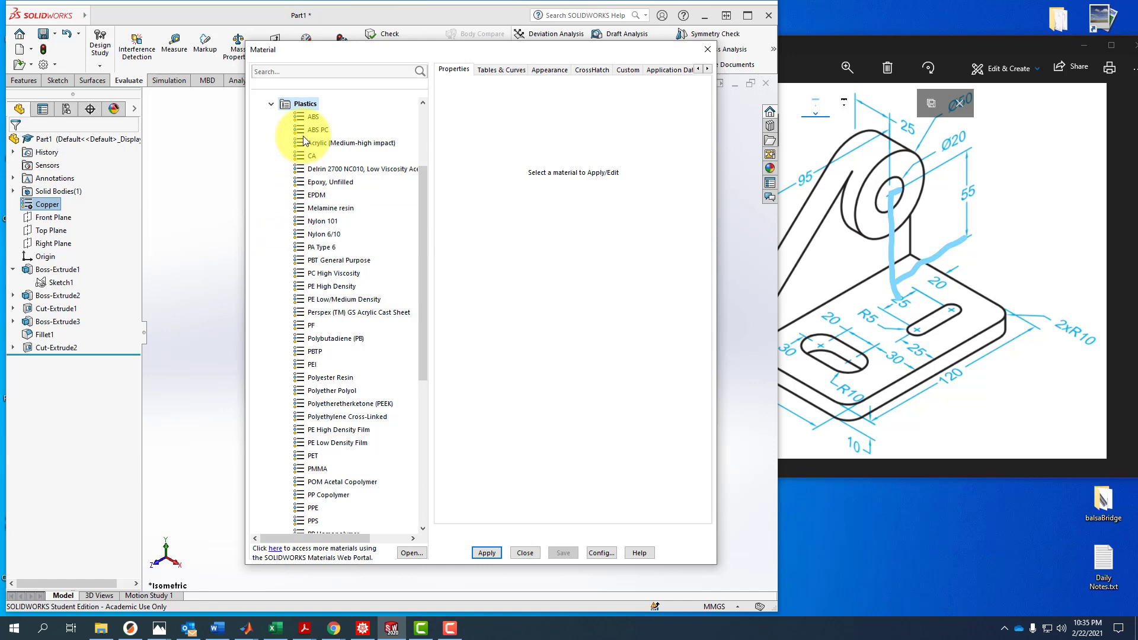
left_click(300, 117)
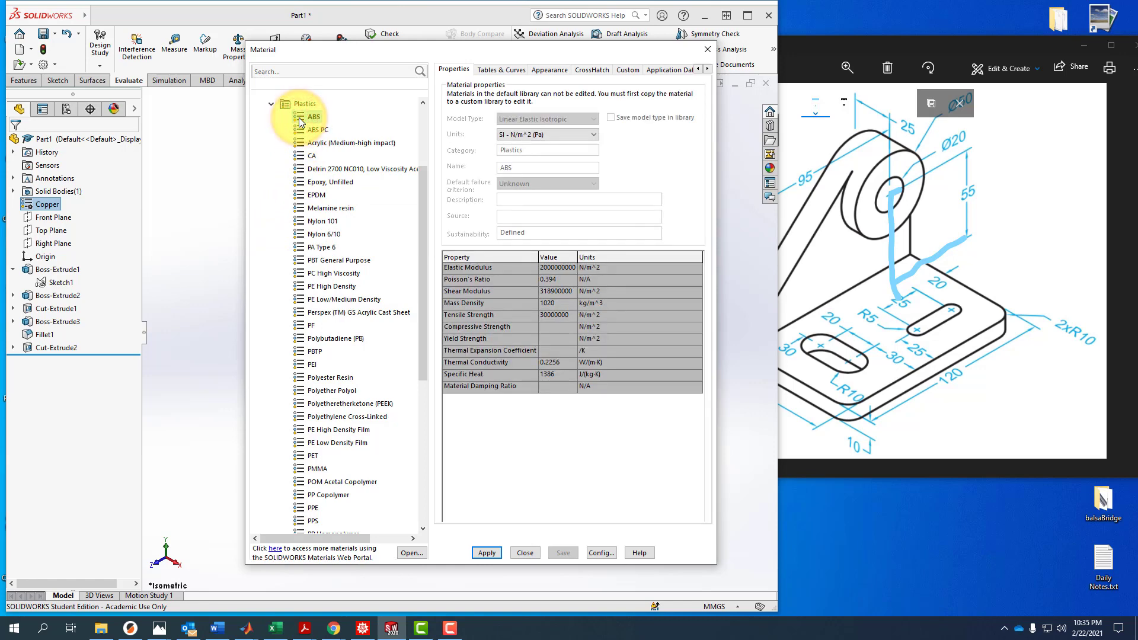
left_click(486, 552)
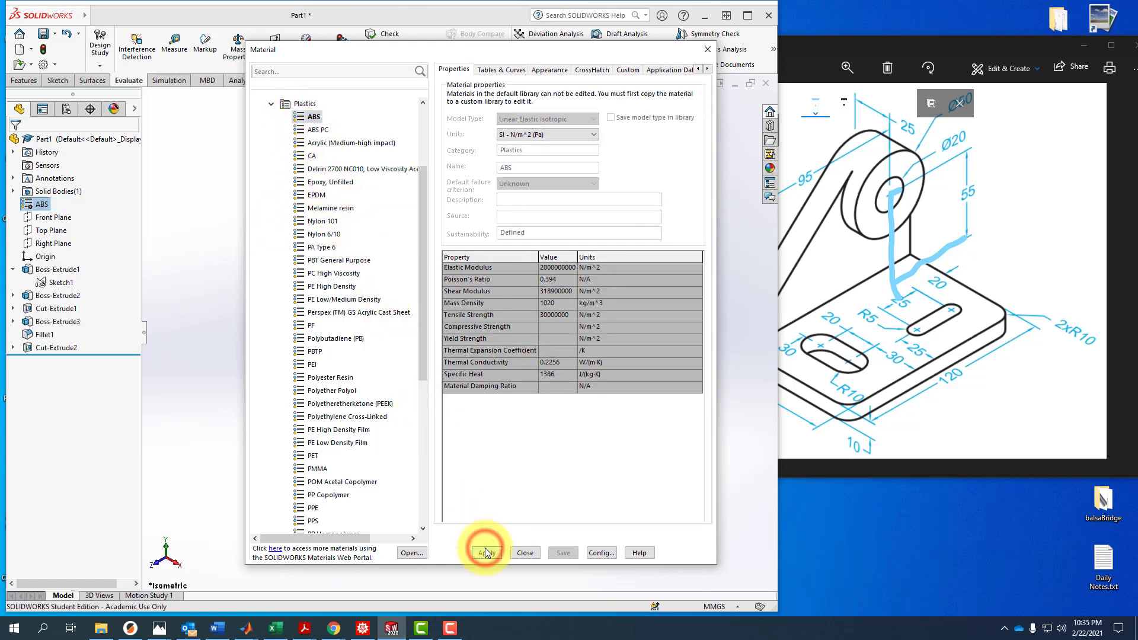
left_click(520, 551)
Inspect the ABS bracket, recheck its mass properties, and close the report
middle_click_drag(519, 550, 519, 549)
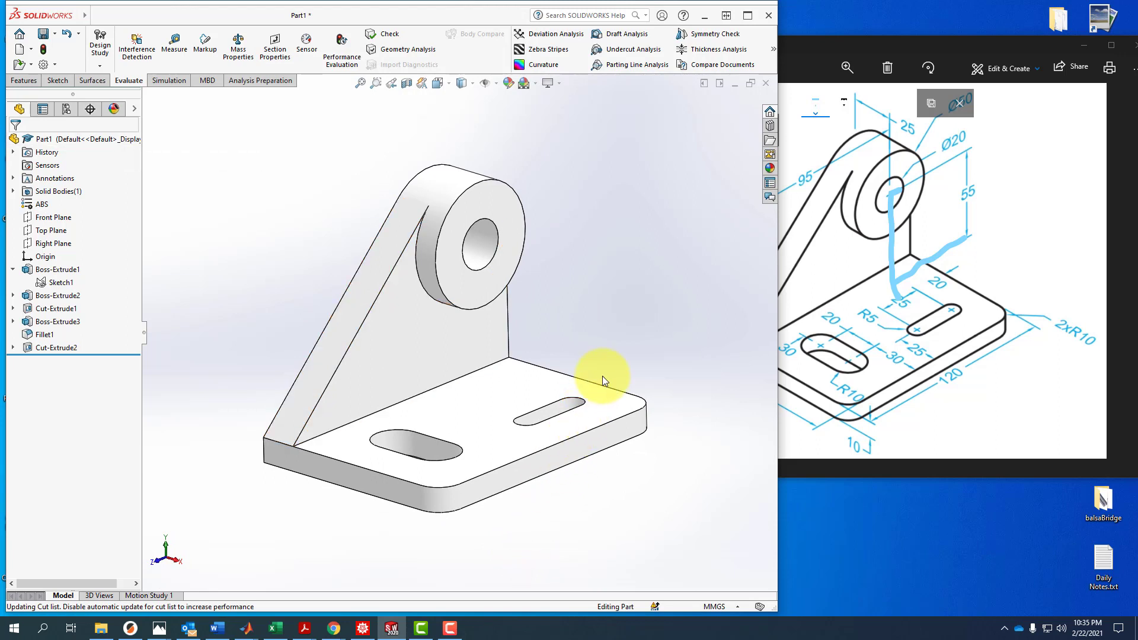
scroll(564, 415, "down", 2)
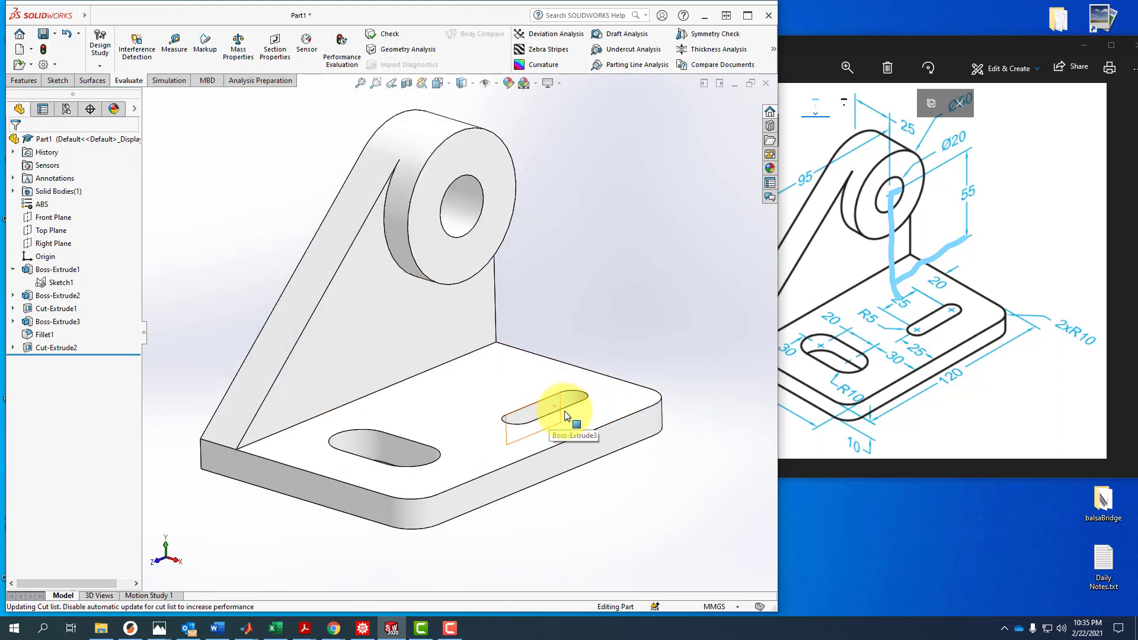
scroll(565, 415, "up", 2)
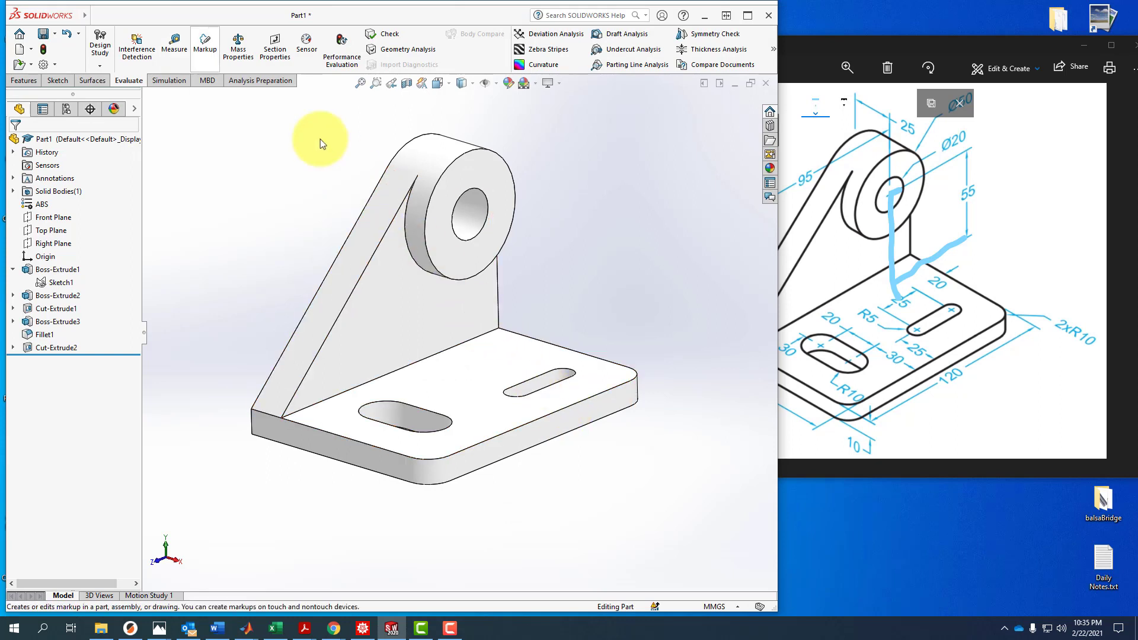
left_click(237, 40)
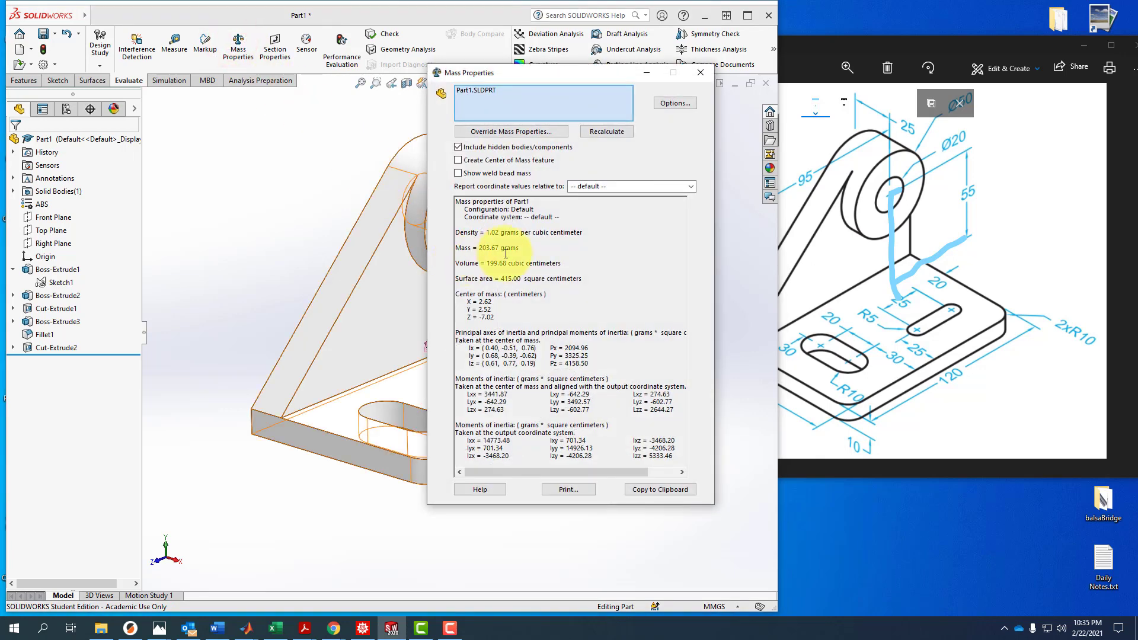
left_click(700, 73)
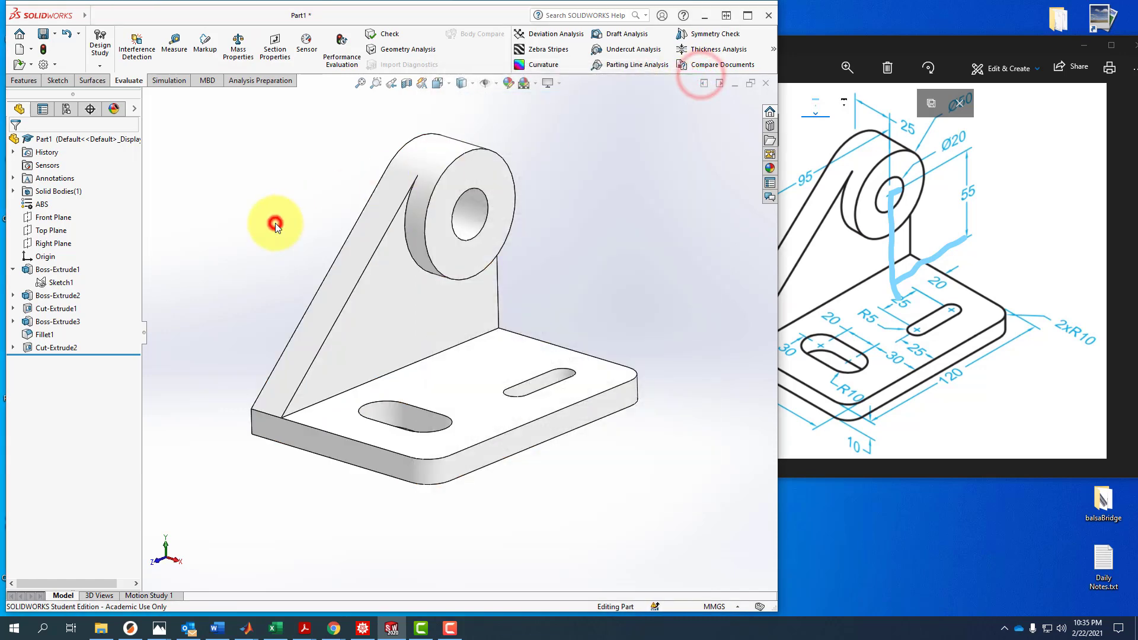
middle_click_drag(280, 276, 279, 281)
scroll(279, 276, "up", 1)
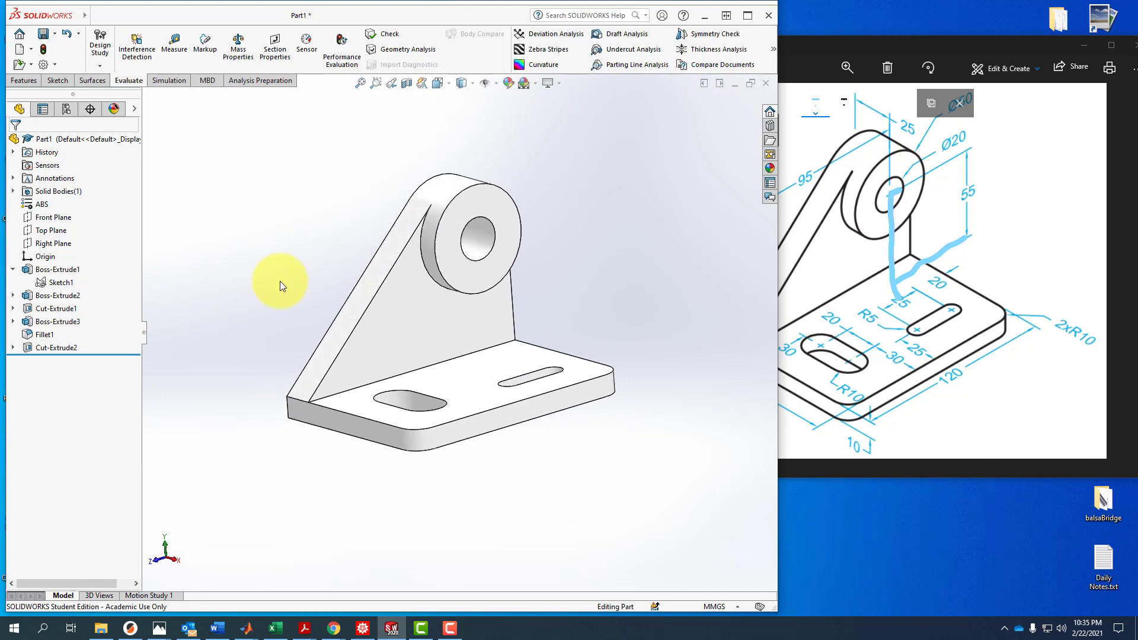